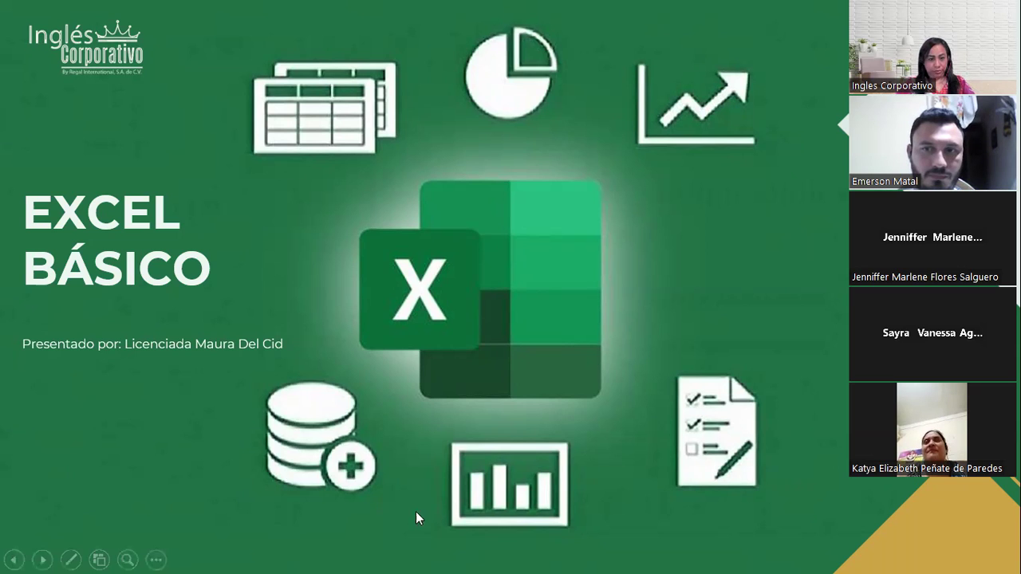
Step: Advance the slideshow from the title slide to the CONTENIDO SESIÓN slide
{"action": "left_click", "coordinate": [568, 303]}
{"action": "key", "text": "Right"}
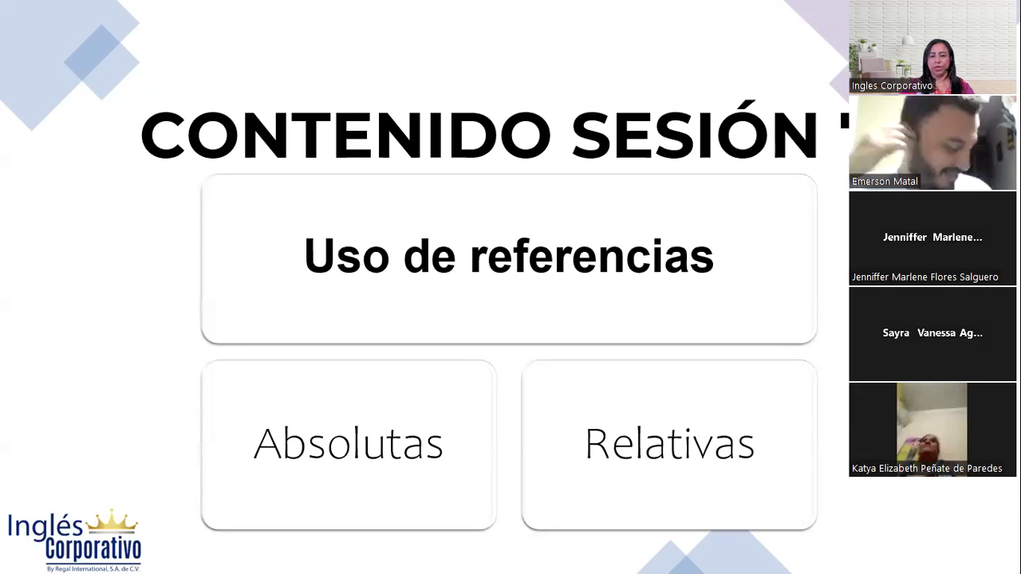
Step: Advance past Objetivo Sesión 7 to the REFERENCIAS (Continuación) diagram slide
{"action": "key", "text": "Right"}
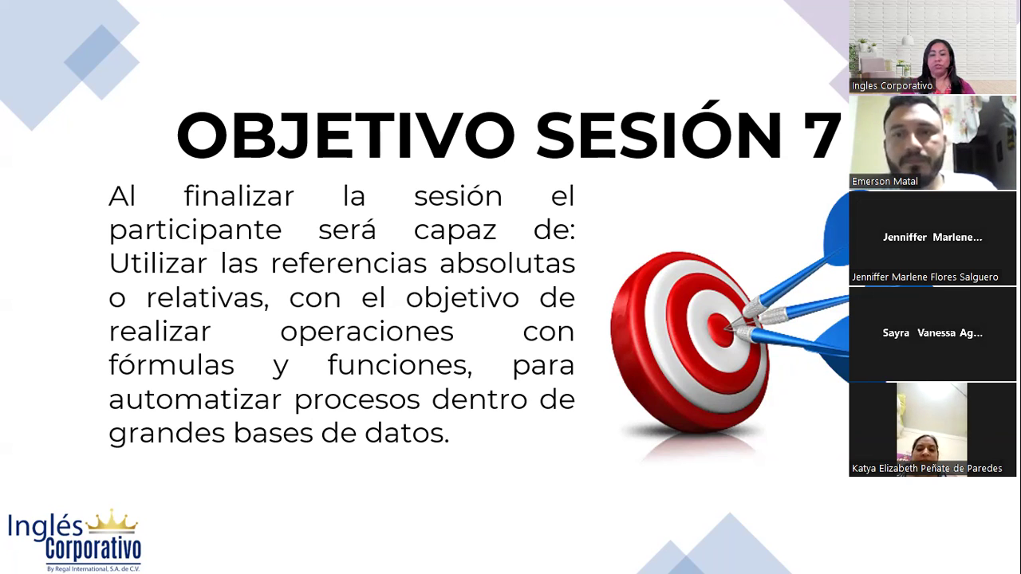
{"action": "key", "text": "Right"}
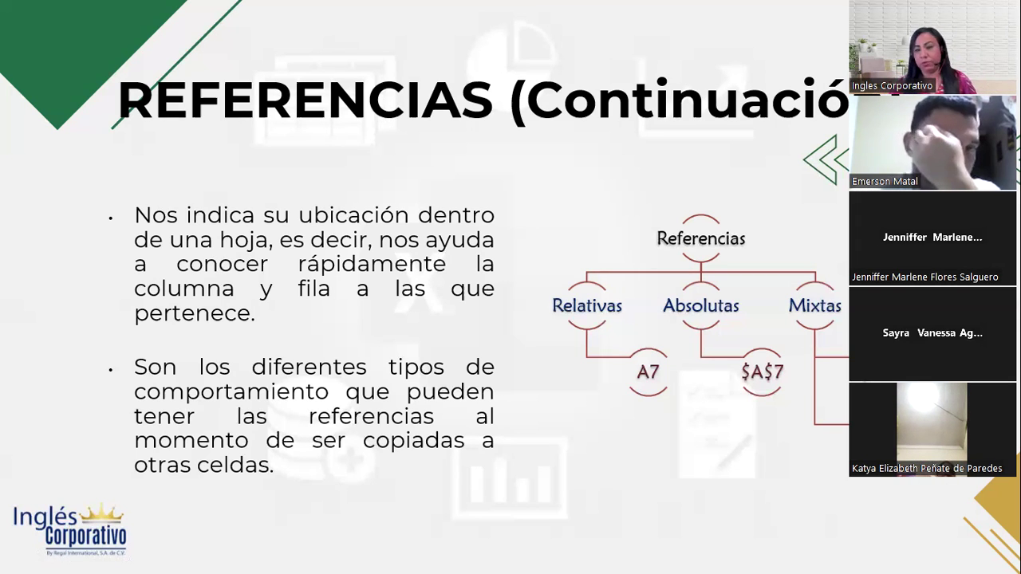
Step: Reach the practice slide, then bring up the Práctica sesión 7 workbook maximized
{"action": "key", "text": "Right"}
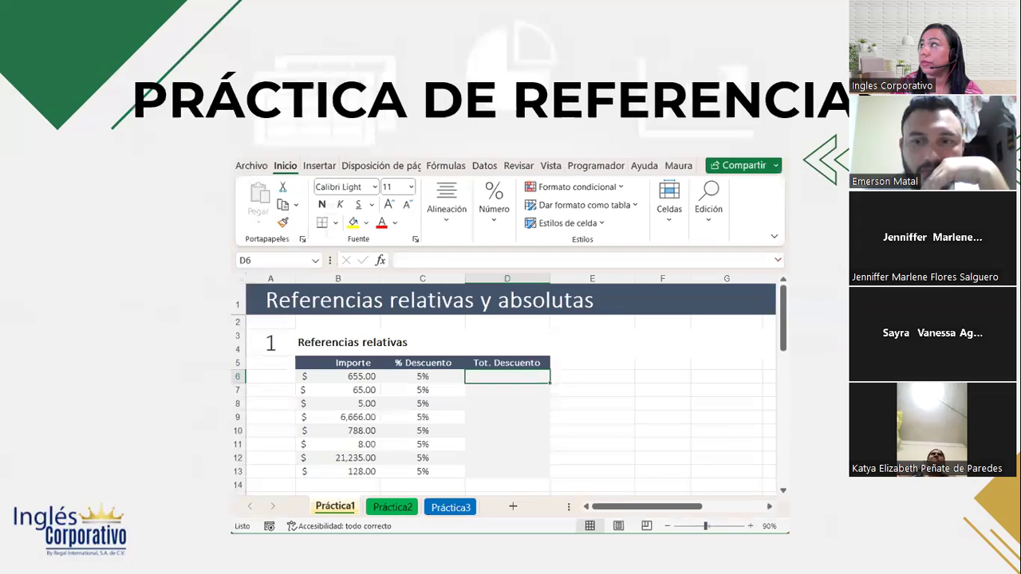
{"action": "key", "text": "alt+Tab"}
{"action": "double_click", "coordinate": [324, 80]}
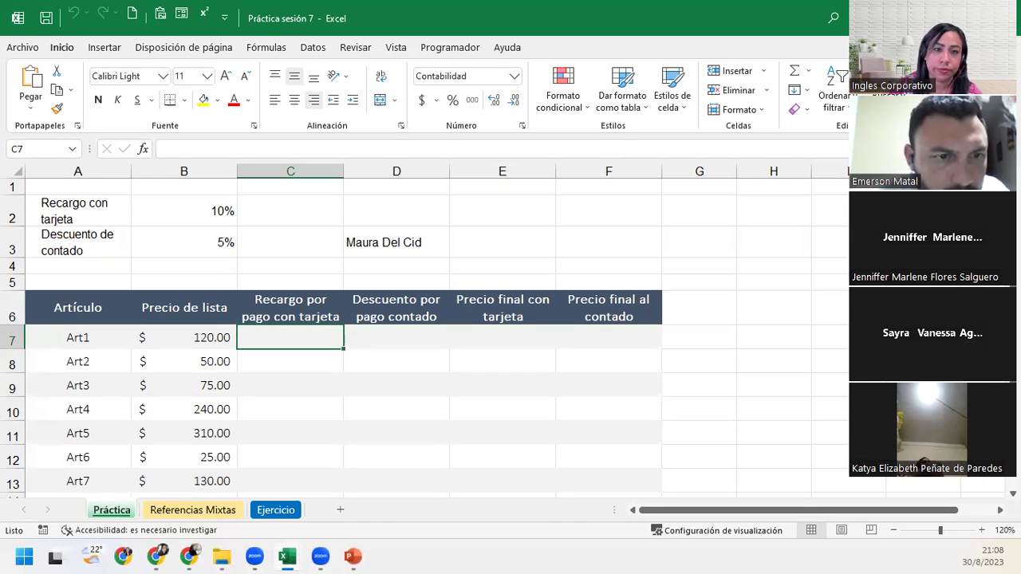
Step: Return to Excel and scroll to the Art1–Art7 price table on the Práctica sheet
{"action": "key", "text": "super"}
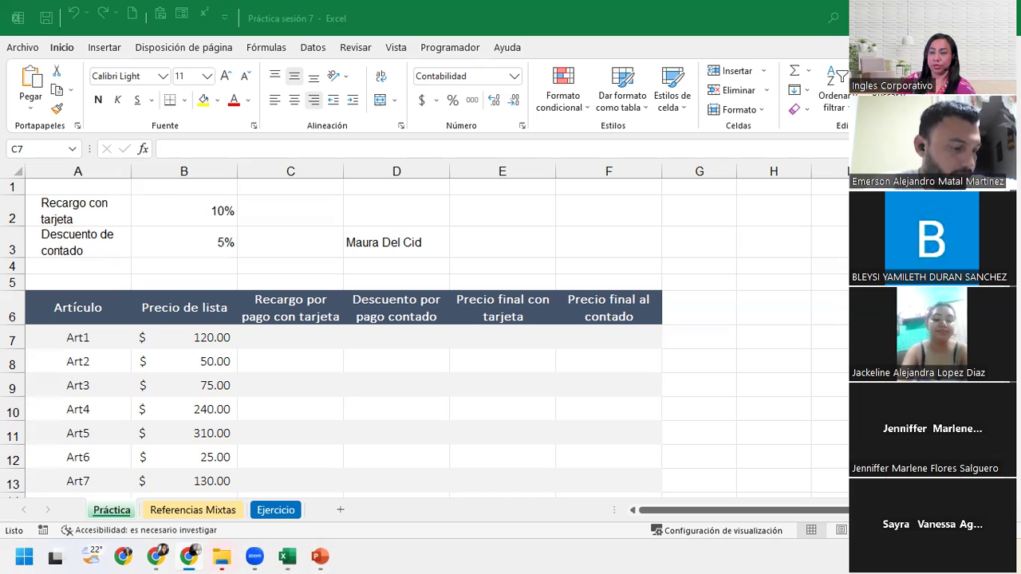
{"action": "key", "text": "alt+Tab"}
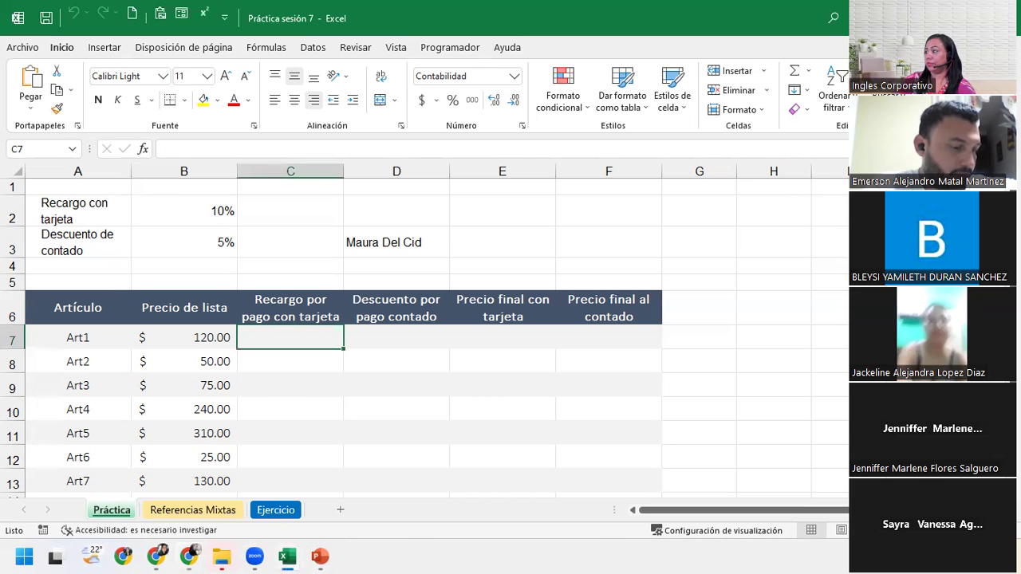
{"action": "scroll", "coordinate": [578, 457], "scroll_direction": "down", "scroll_amount": 1, "text": "ctrl"}
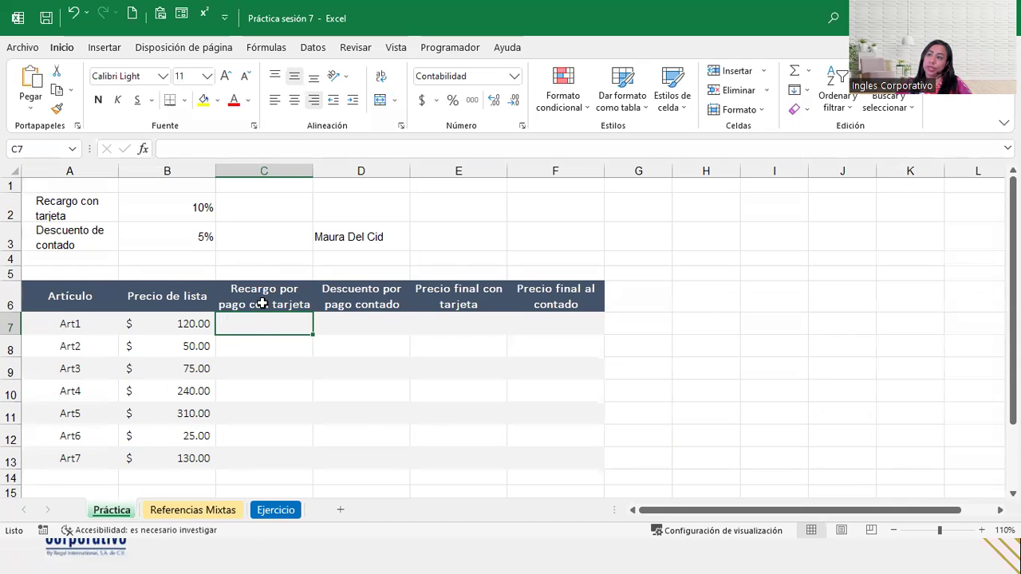
{"action": "left_click", "coordinate": [262, 304]}
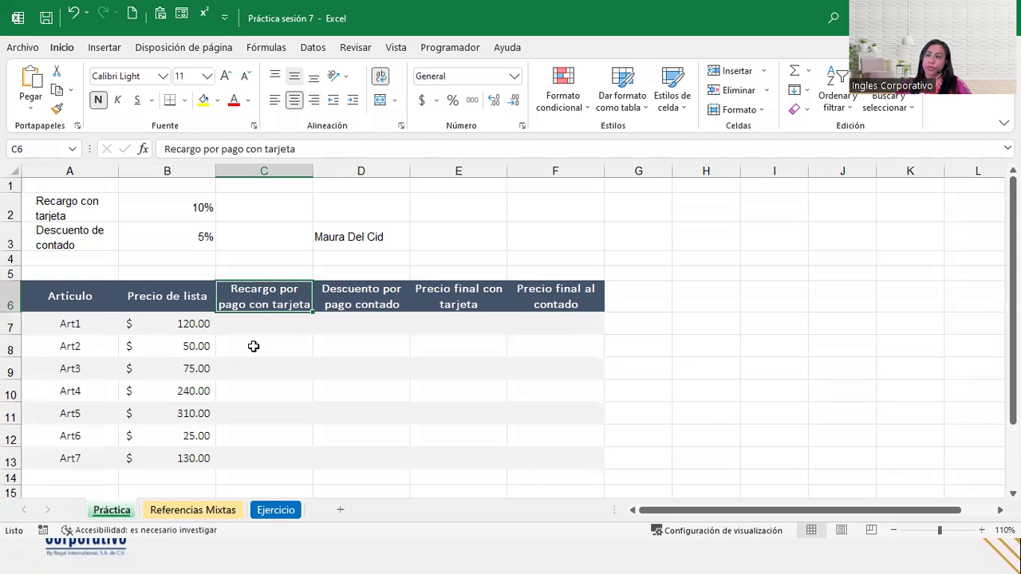
{"action": "left_click", "coordinate": [264, 322]}
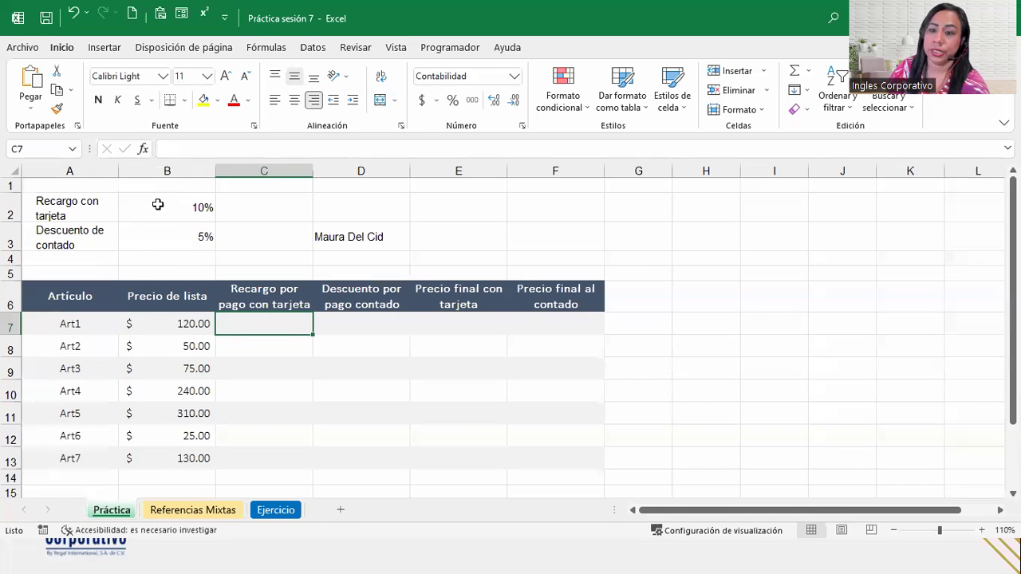
{"action": "left_click", "coordinate": [158, 205]}
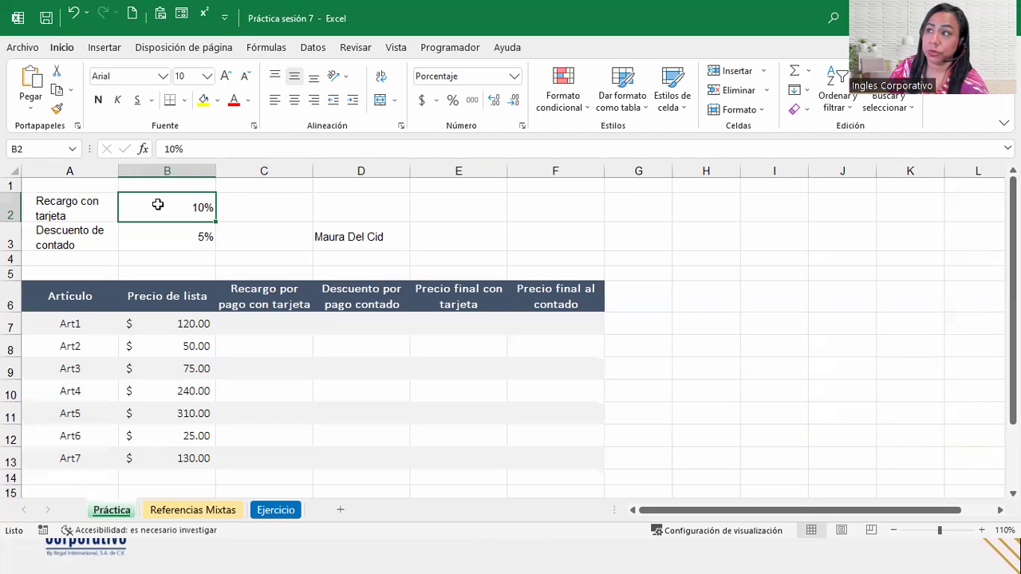
{"action": "left_click", "coordinate": [238, 327]}
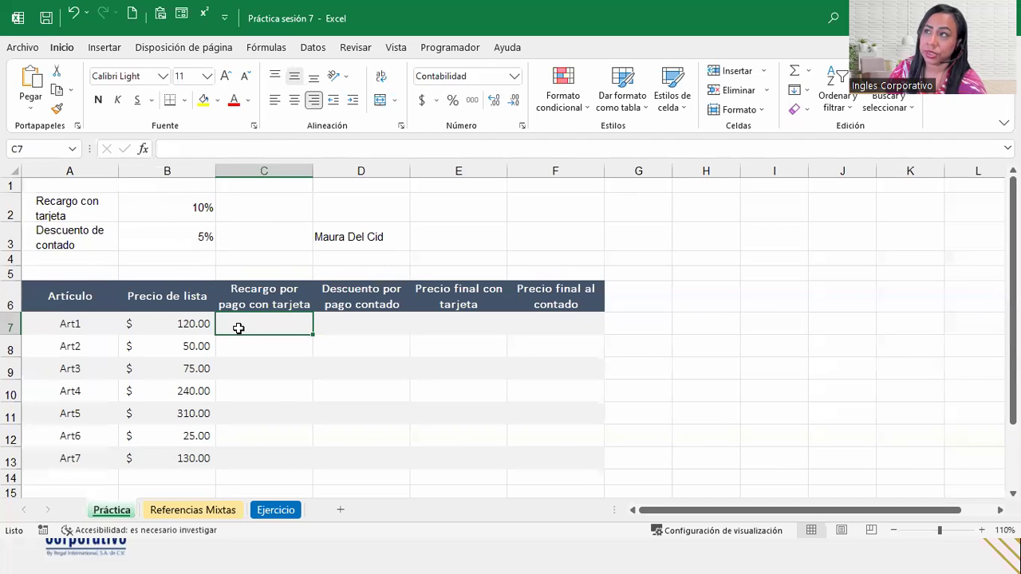
{"action": "left_click", "coordinate": [178, 321]}
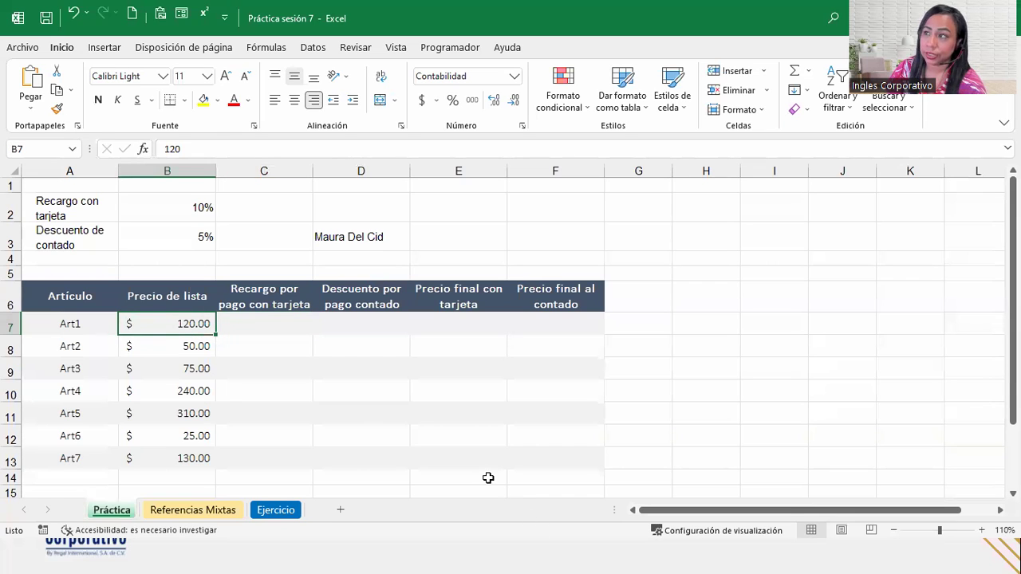
{"action": "left_click", "coordinate": [251, 323]}
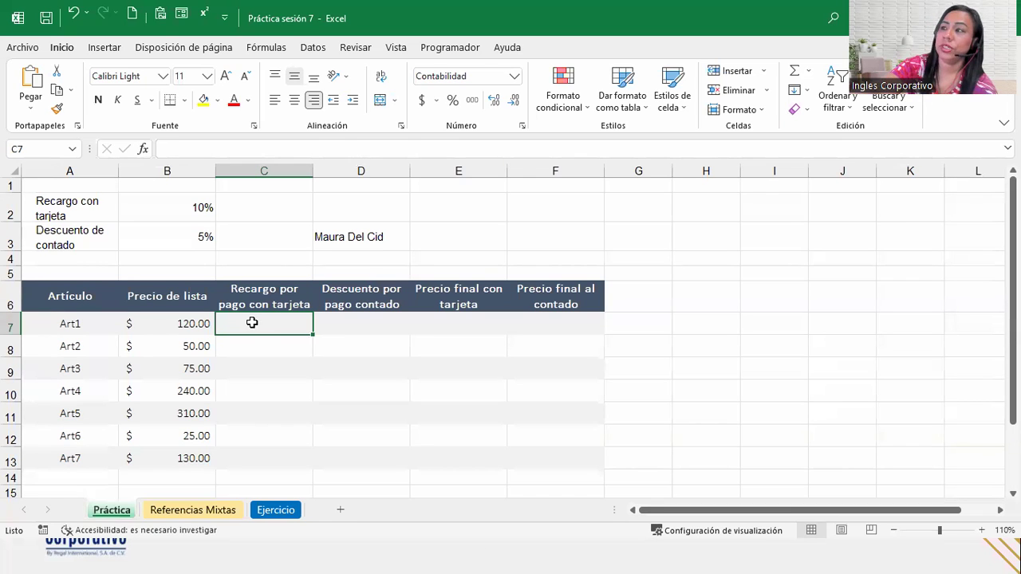
Step: Start Art1's card-surcharge formula in C7 as =B7*B2
{"action": "type", "text": "="}
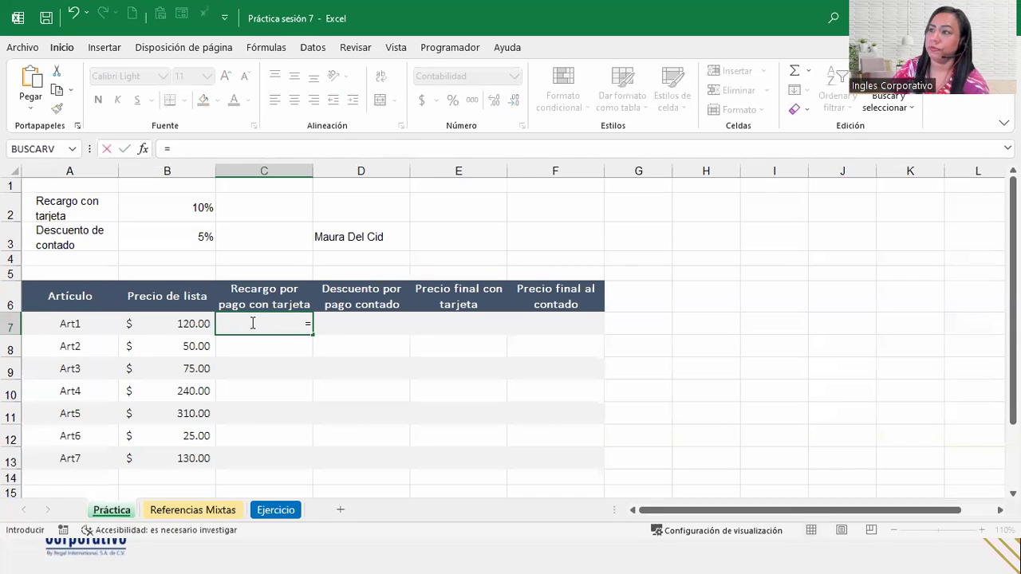
{"action": "left_click", "coordinate": [196, 323]}
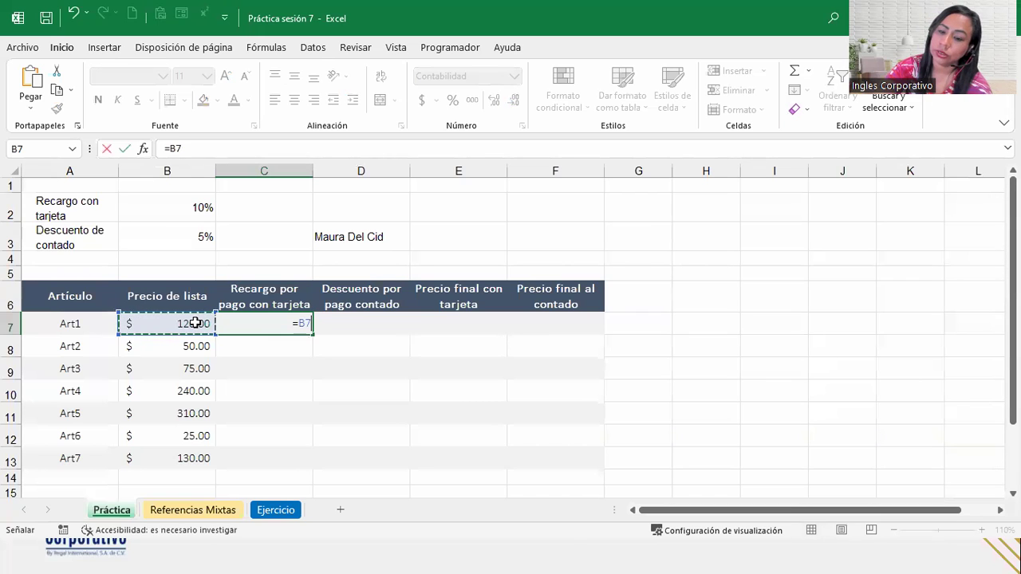
{"action": "type", "text": "*"}
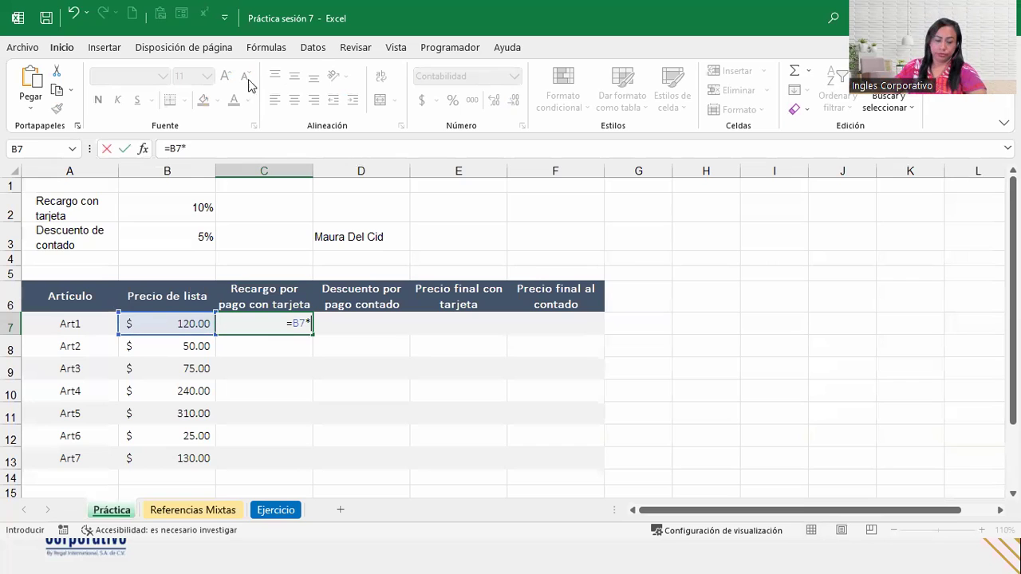
{"action": "left_click", "coordinate": [142, 216]}
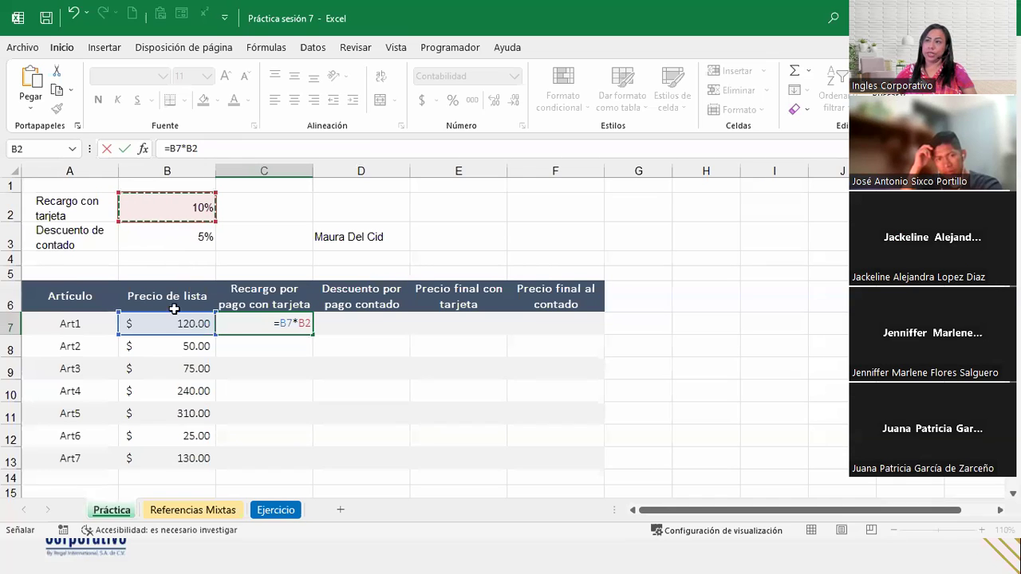
Step: Lock the rate as $B$2 with F4 and commit C7, giving $12.00
{"action": "left_click", "coordinate": [287, 323]}
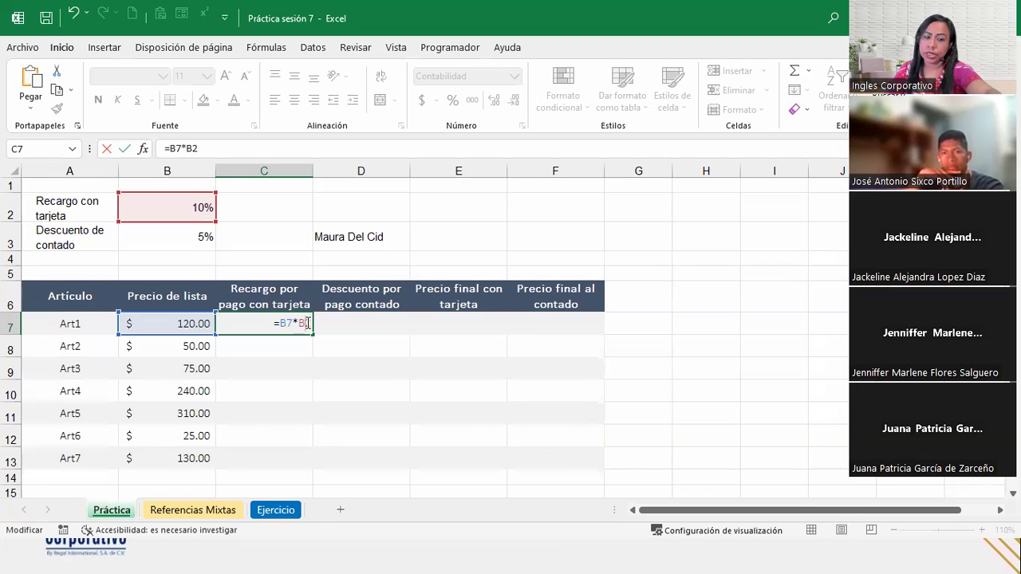
{"action": "key", "text": "F4"}
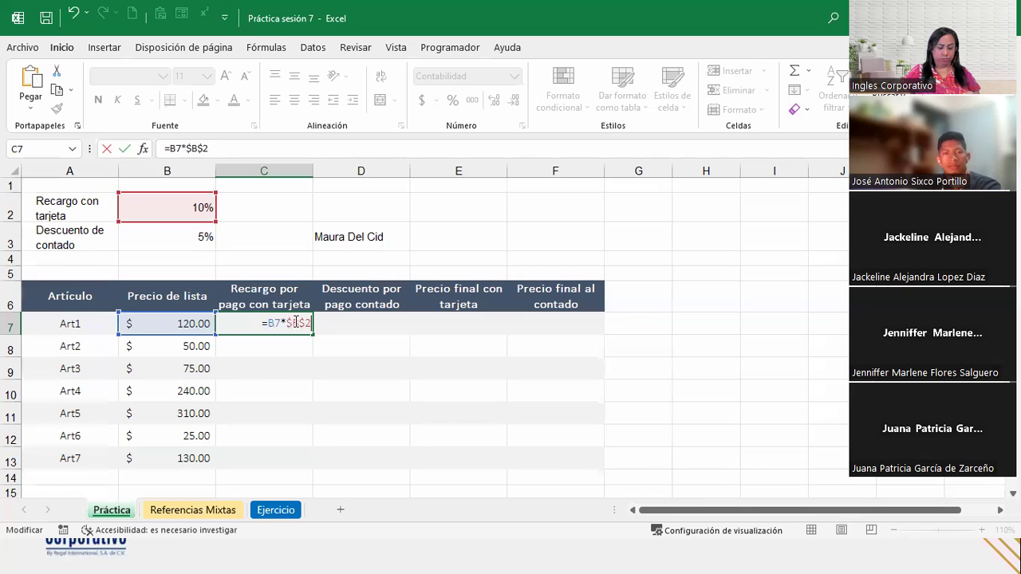
{"action": "key", "text": "Return"}
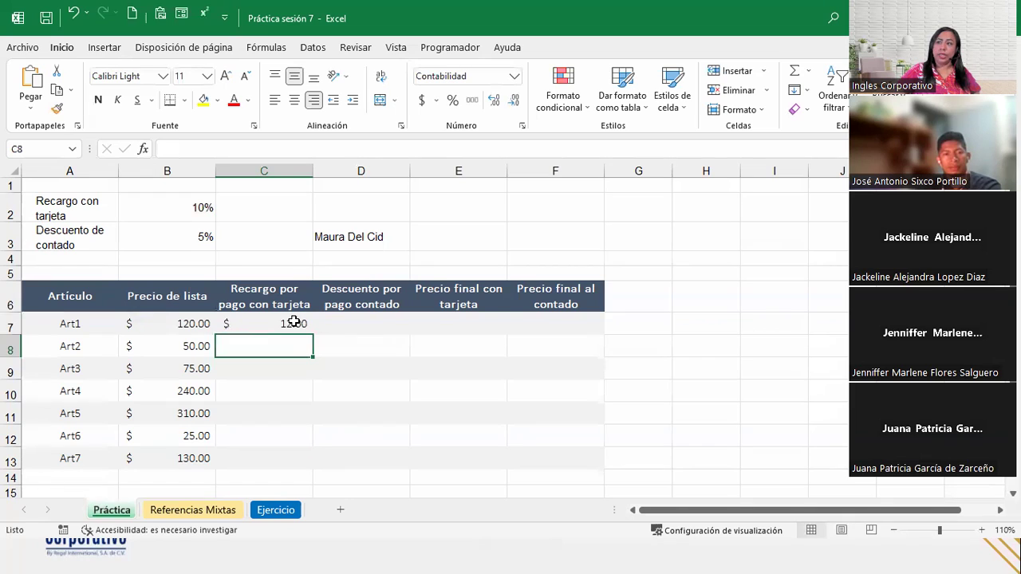
Step: Fill C7's =B7*$B$2 formula down through Art7 in C13
{"action": "left_click", "coordinate": [294, 321]}
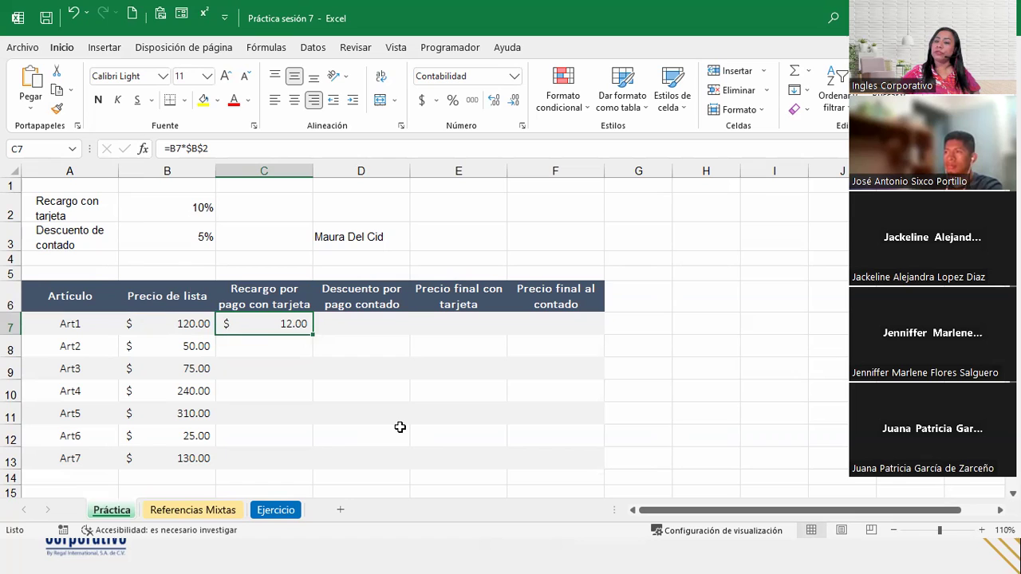
{"action": "double_click", "coordinate": [313, 334]}
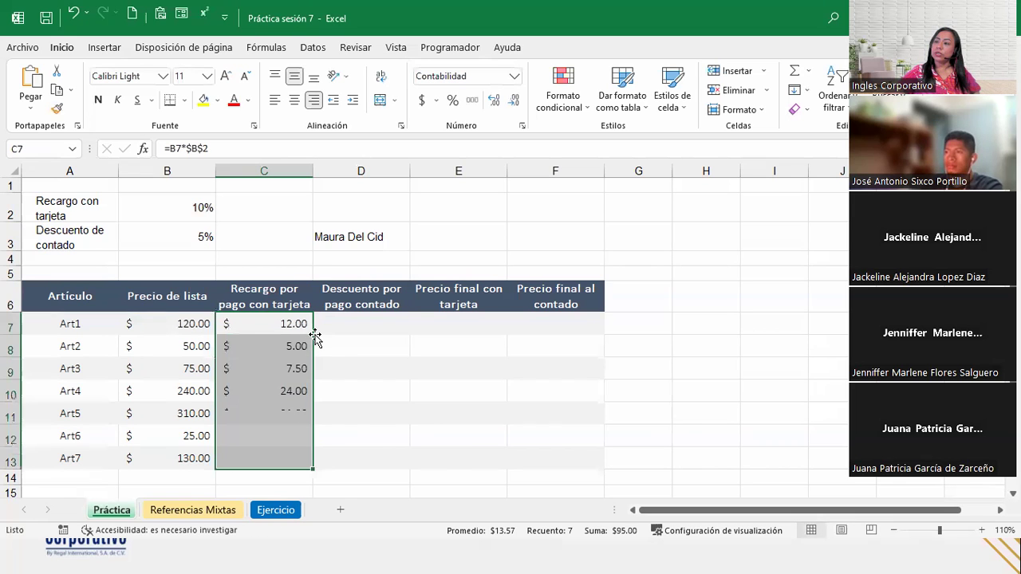
{"action": "scroll", "coordinate": [326, 404], "scroll_direction": "down", "scroll_amount": 1}
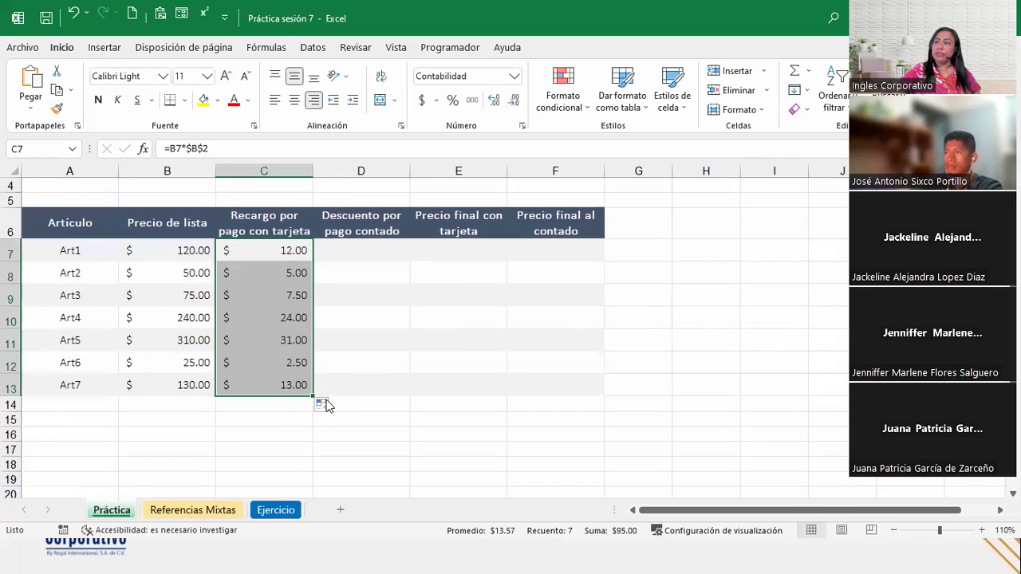
{"action": "left_click", "coordinate": [382, 275]}
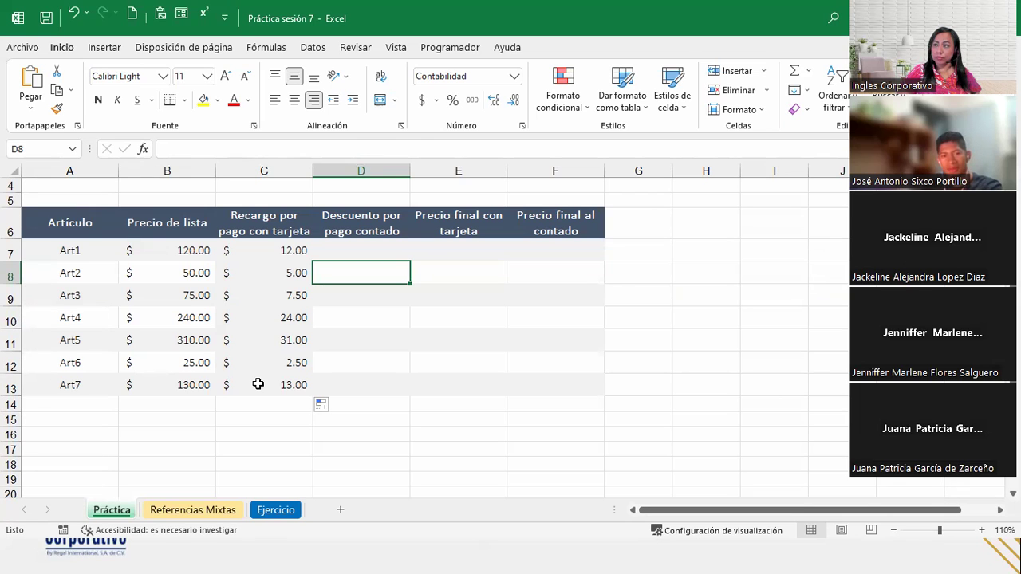
Step: Apply Rellenar sin formato to keep row striping, then spot-check C8, C13, C11, C10
{"action": "left_click", "coordinate": [327, 406]}
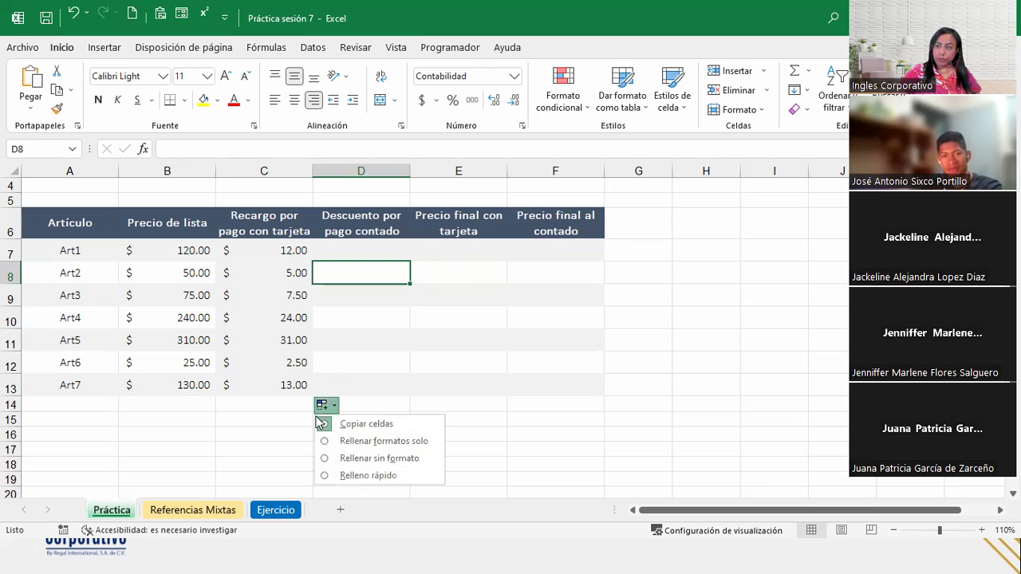
{"action": "left_click", "coordinate": [418, 459]}
{"action": "left_click", "coordinate": [288, 273]}
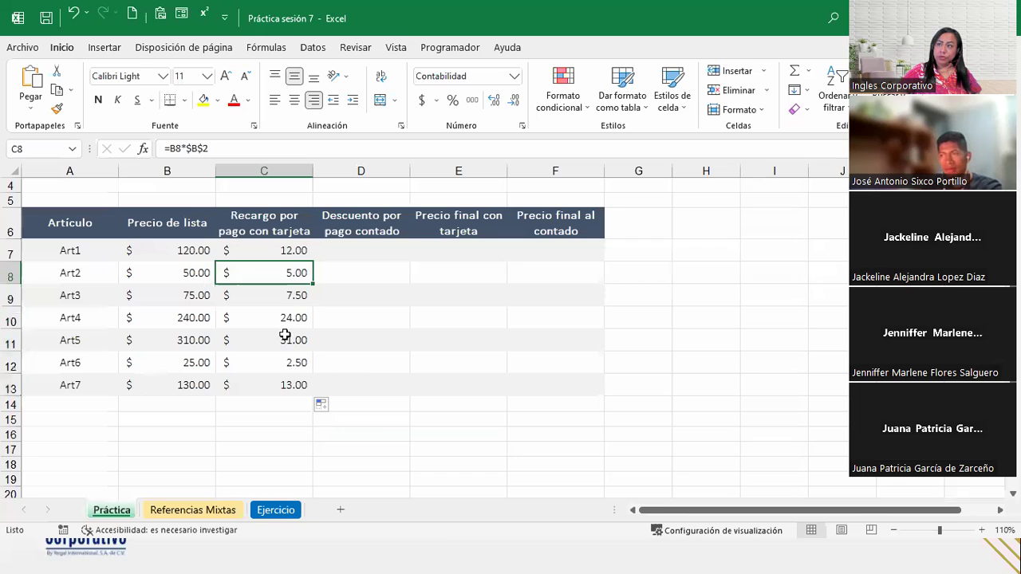
{"action": "left_click", "coordinate": [291, 382]}
{"action": "left_click", "coordinate": [287, 348]}
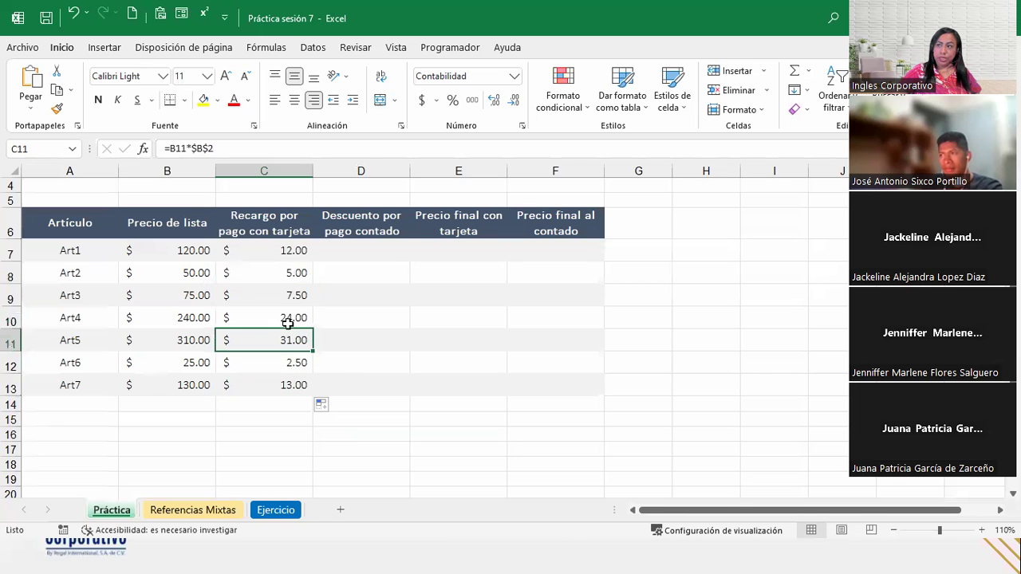
{"action": "left_click", "coordinate": [288, 322]}
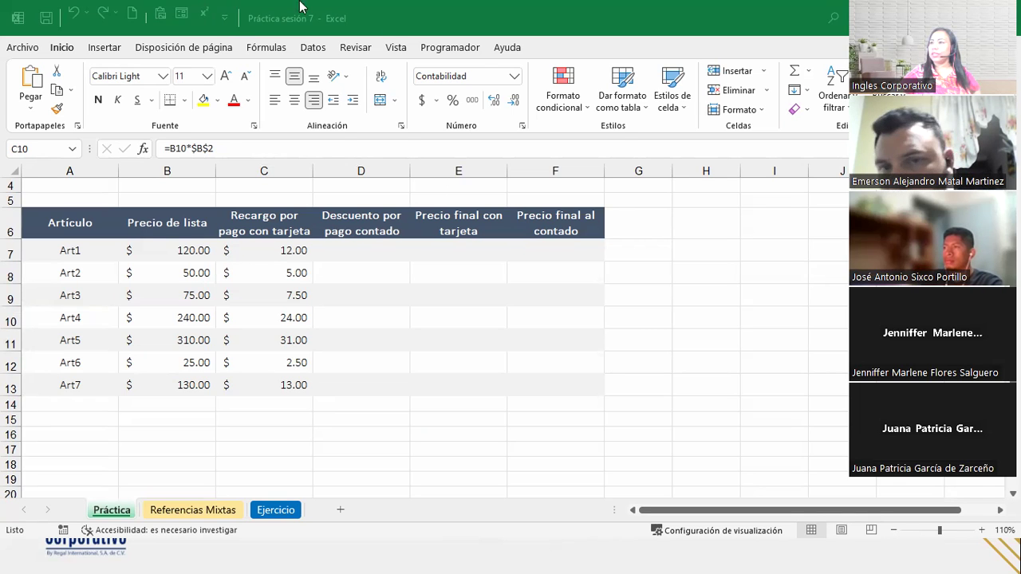
Step: Verify each surcharge formula from C13 back up to C7 uses the locked $B$2
{"action": "key", "text": "alt+Tab"}
{"action": "left_click", "coordinate": [258, 360]}
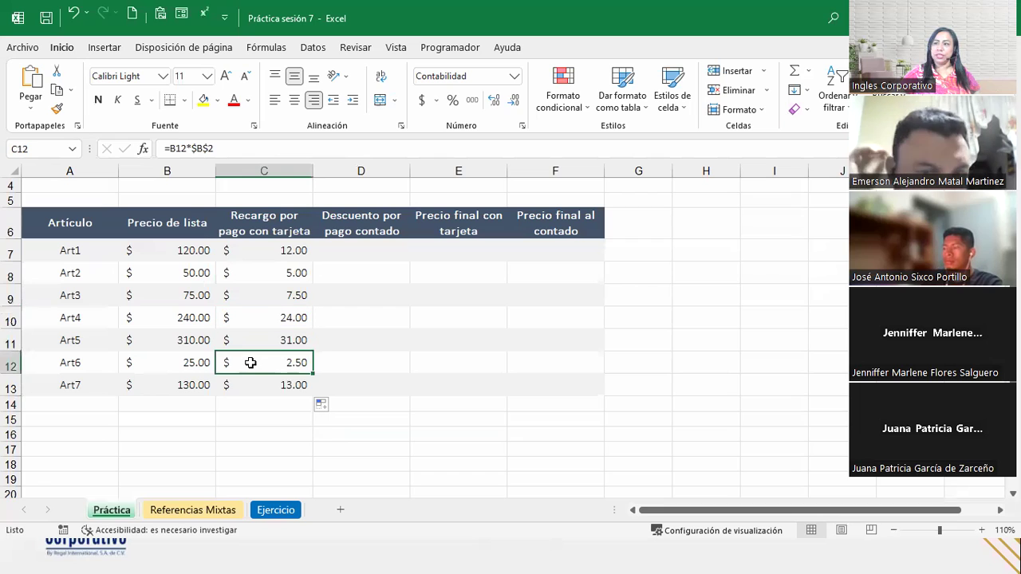
{"action": "left_click", "coordinate": [251, 383]}
{"action": "left_click", "coordinate": [251, 364]}
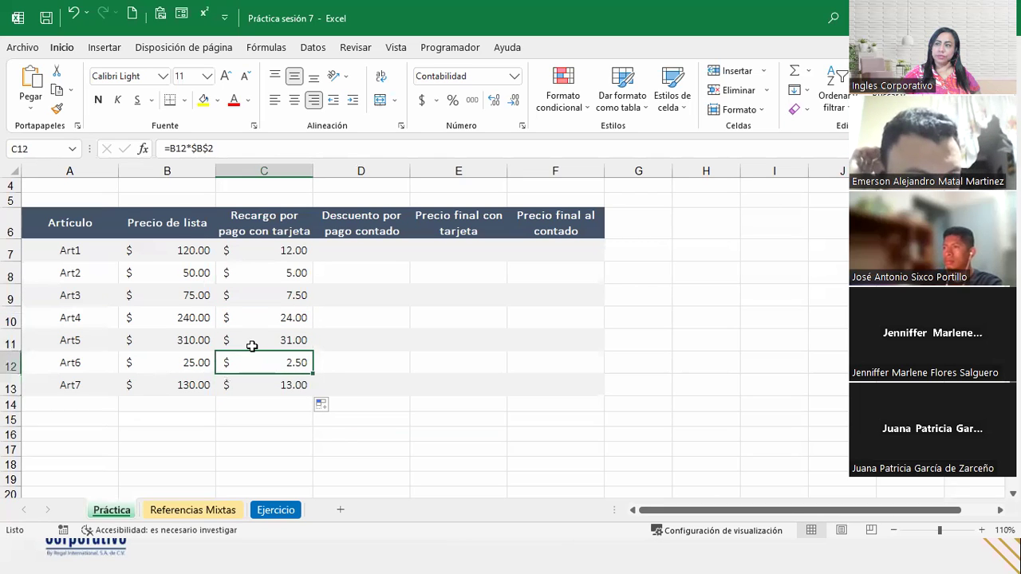
{"action": "left_click", "coordinate": [252, 339]}
{"action": "left_click", "coordinate": [252, 314]}
{"action": "left_click", "coordinate": [254, 295]}
{"action": "left_click", "coordinate": [253, 273]}
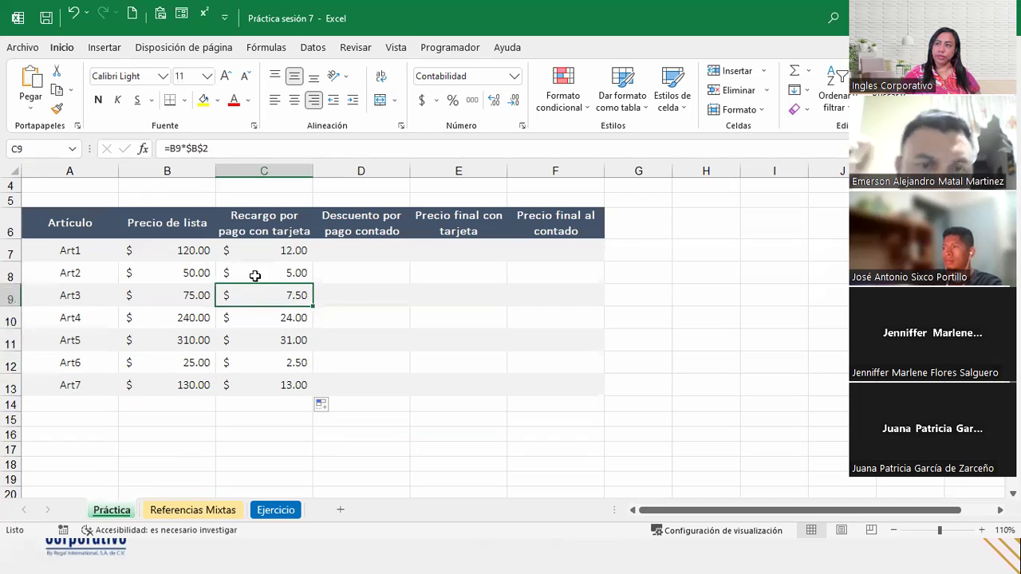
{"action": "left_click", "coordinate": [261, 250]}
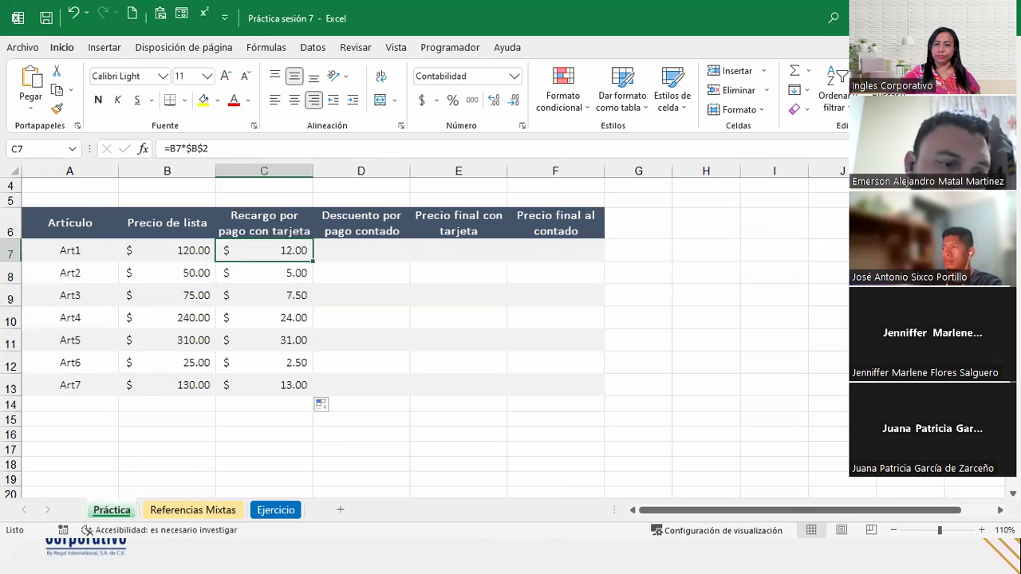
{"action": "left_click", "coordinate": [354, 251]}
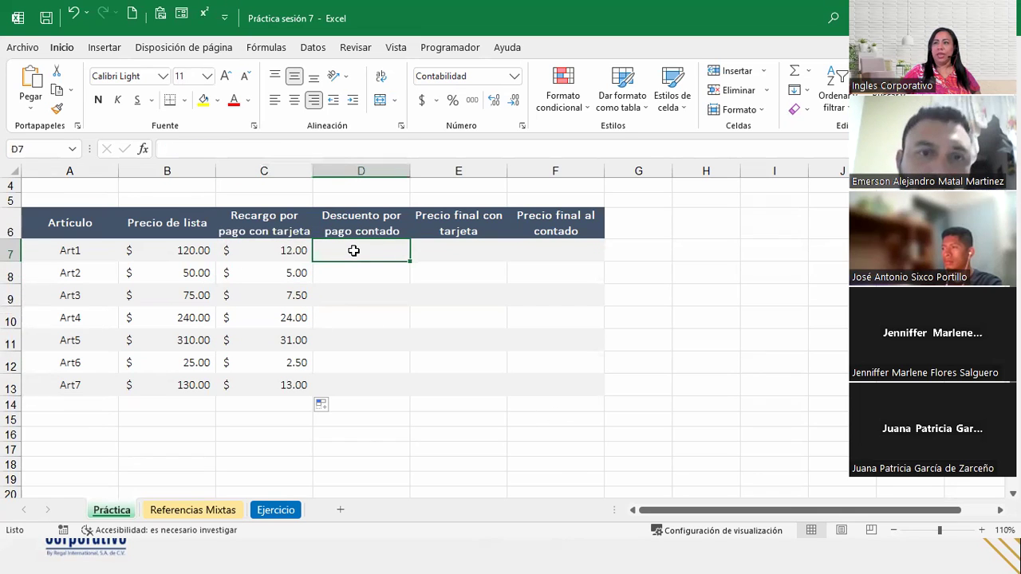
Step: Enter =B7*$B$3 in D7, giving Art1 a $6.00 cash discount
{"action": "scroll", "coordinate": [375, 287], "scroll_direction": "up", "scroll_amount": 1}
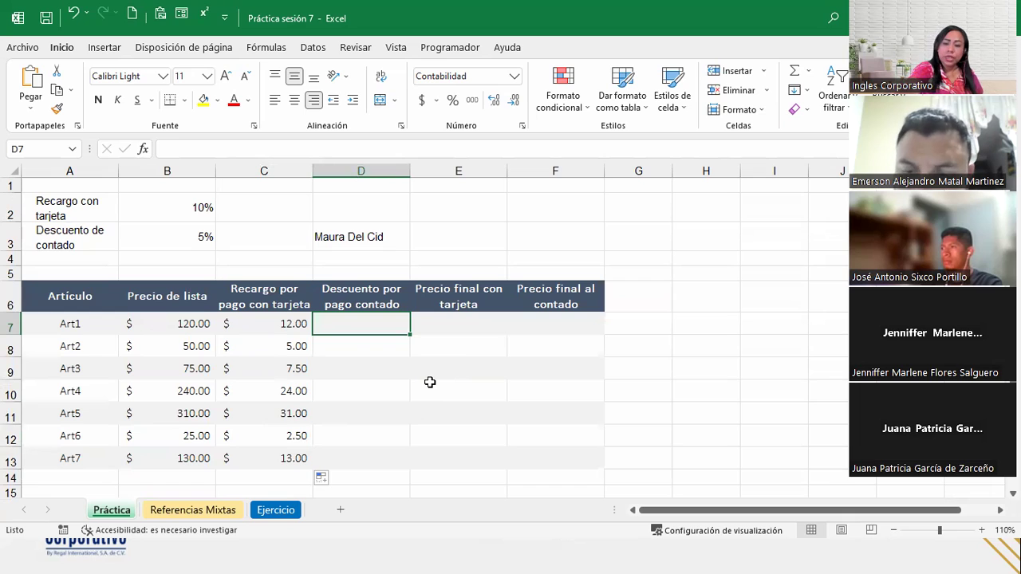
{"action": "type", "text": "="}
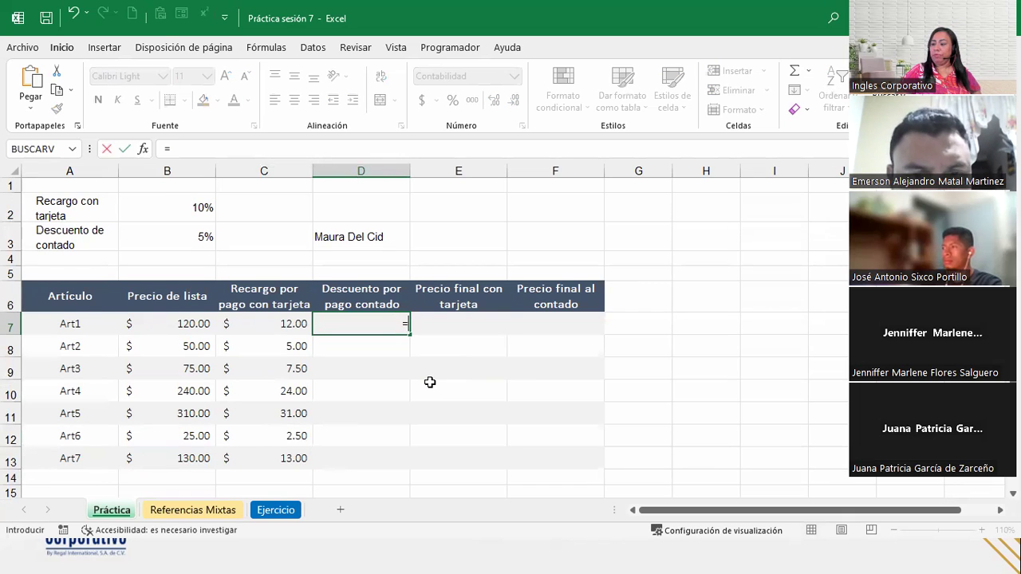
{"action": "left_click", "coordinate": [147, 327]}
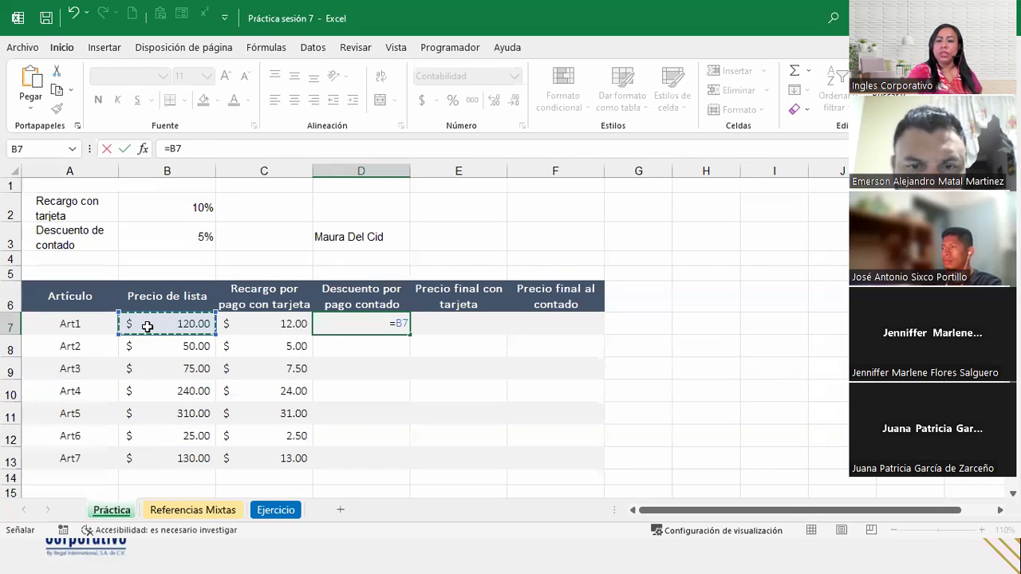
{"action": "type", "text": "*"}
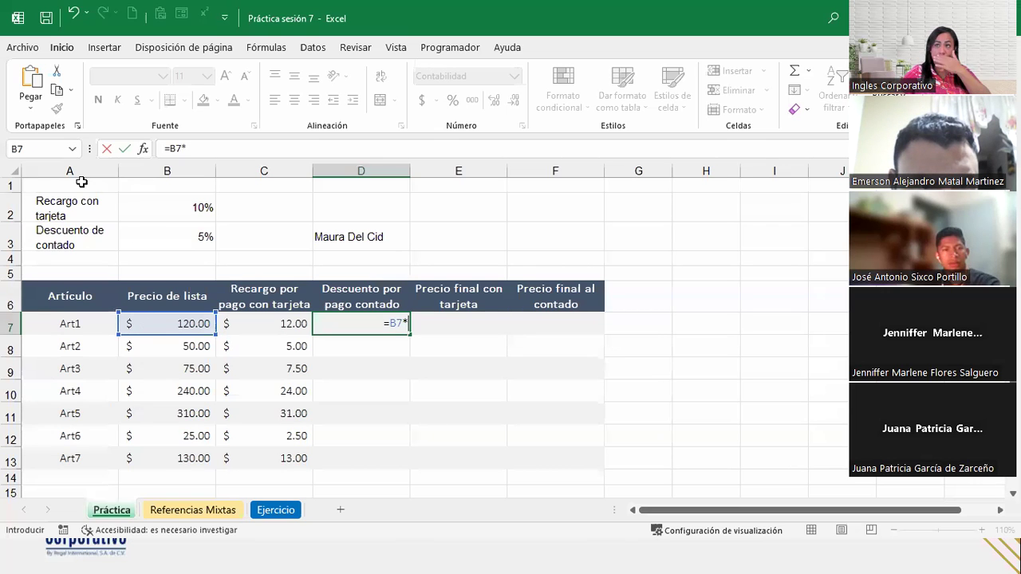
{"action": "left_click", "coordinate": [152, 232]}
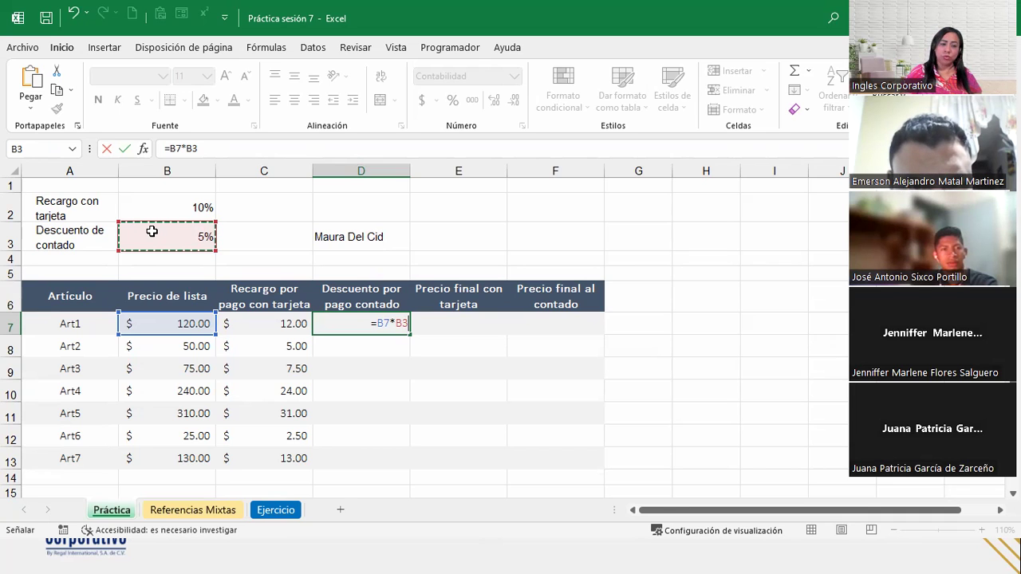
{"action": "key", "text": "F4"}
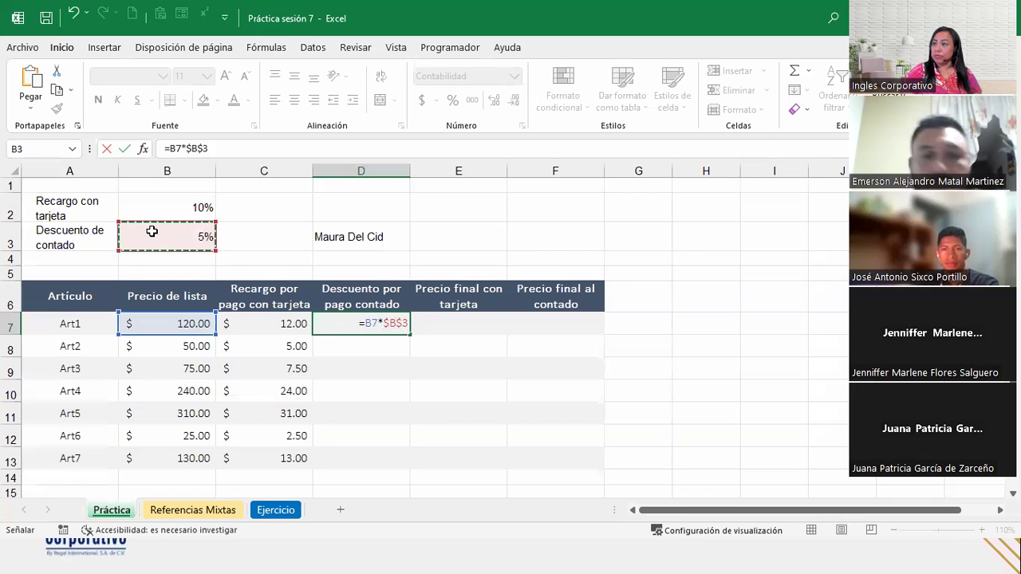
{"action": "key", "text": "Return"}
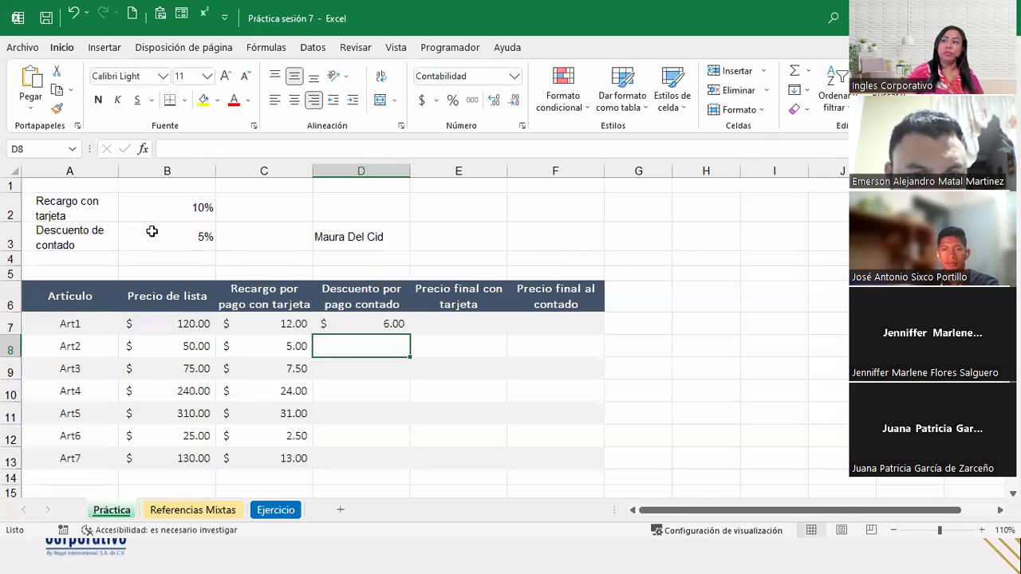
Step: Fill D7's discount formula down to D13 without formatting, yielding $1.25 to $15.50
{"action": "left_click", "coordinate": [394, 323]}
{"action": "double_click", "coordinate": [408, 334]}
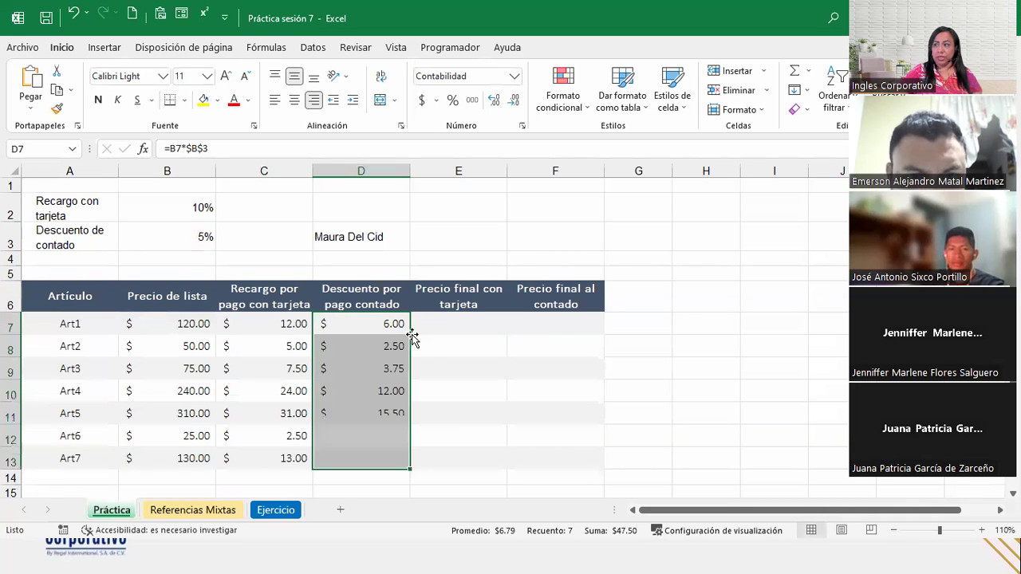
{"action": "left_click", "coordinate": [421, 479]}
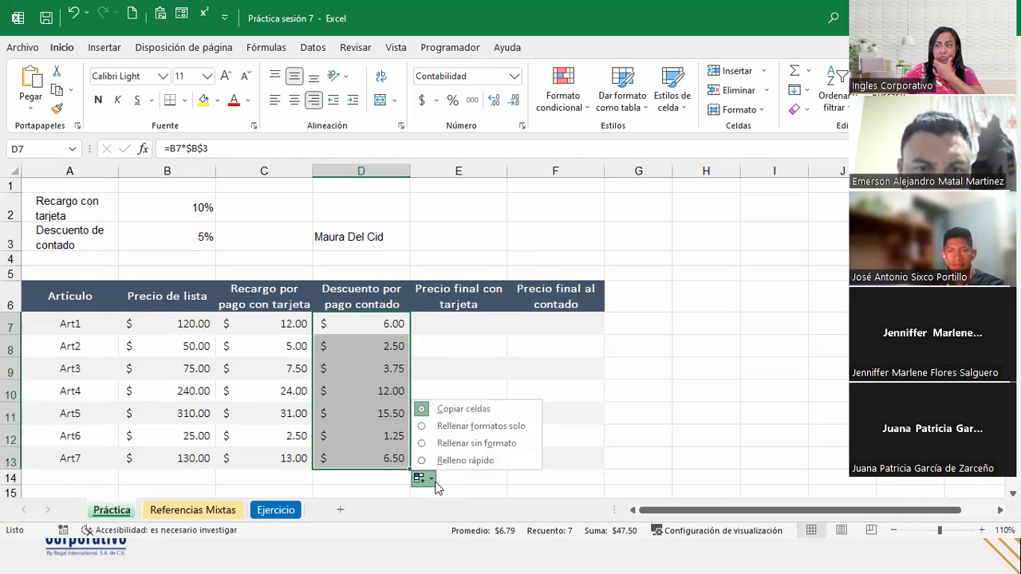
{"action": "left_click", "coordinate": [473, 443]}
{"action": "left_click", "coordinate": [466, 333]}
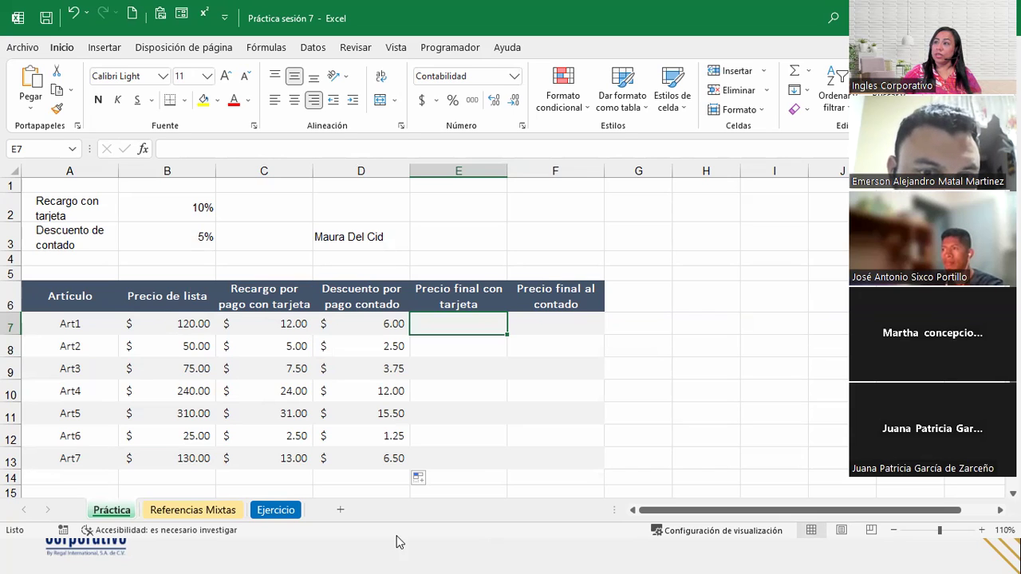
{"action": "left_click", "coordinate": [373, 324]}
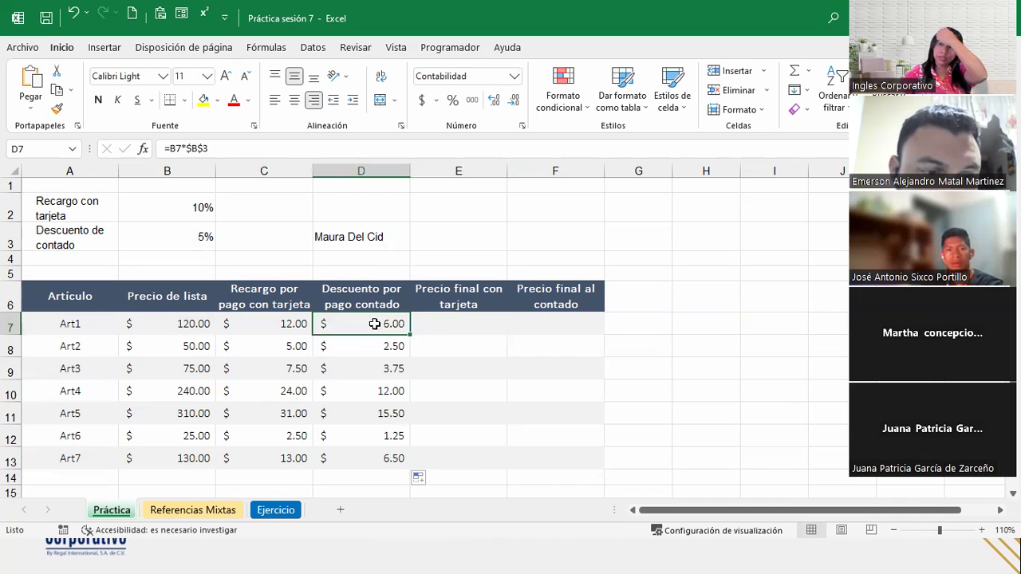
{"action": "double_click", "coordinate": [374, 324]}
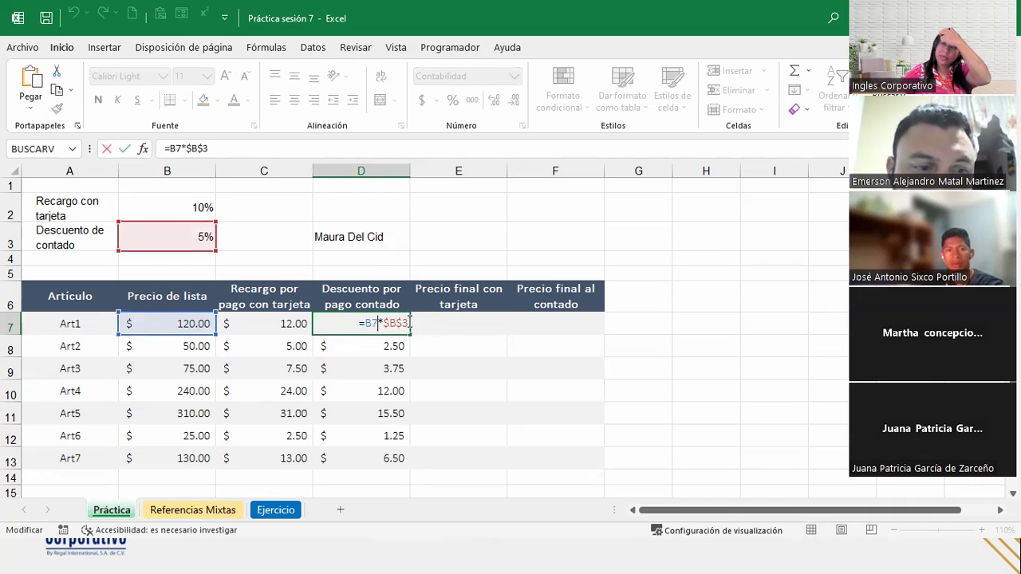
{"action": "left_click", "coordinate": [409, 322]}
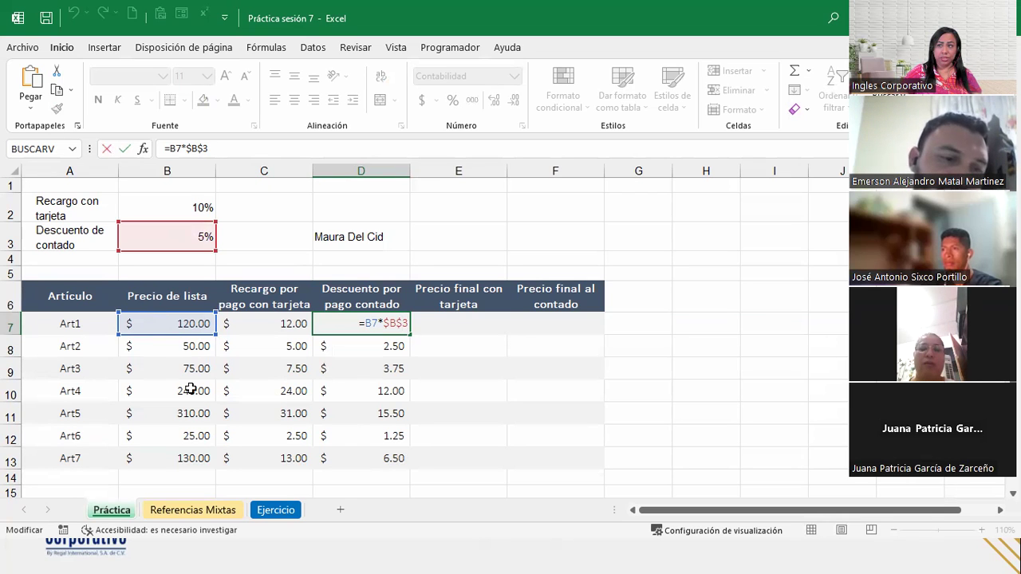
{"action": "scroll", "coordinate": [196, 445], "scroll_direction": "down", "scroll_amount": 1}
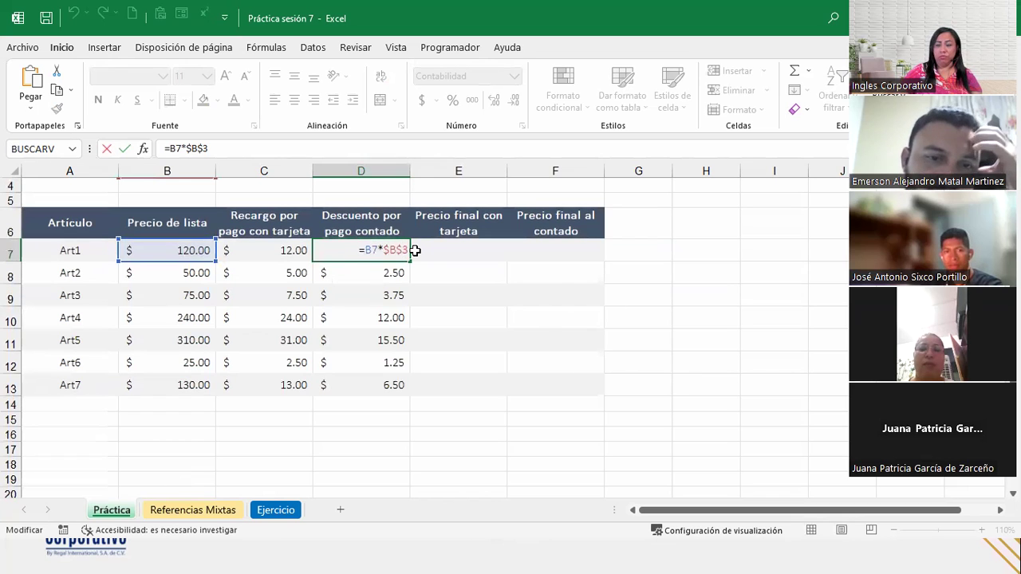
{"action": "key", "text": "Return"}
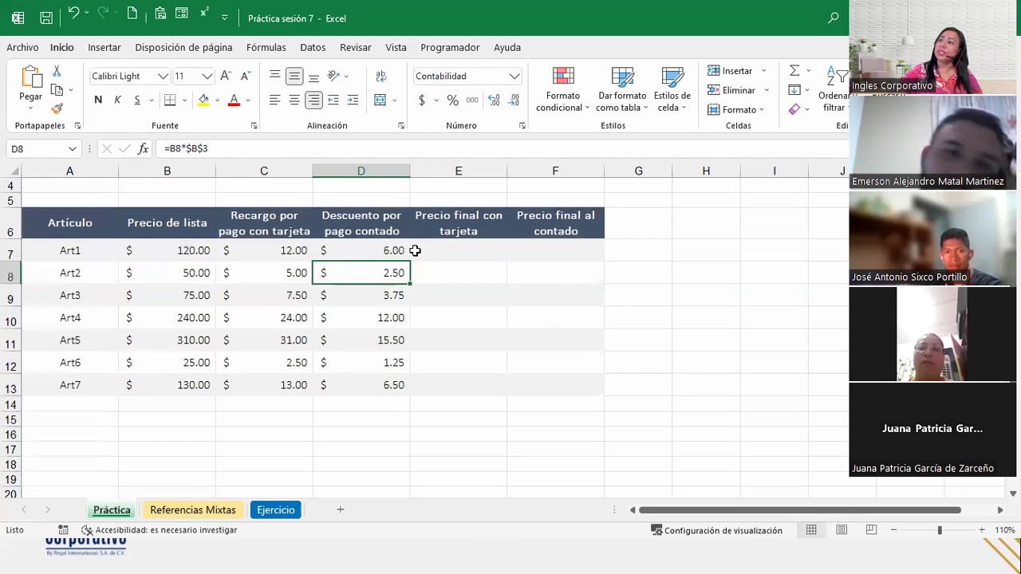
{"action": "left_click", "coordinate": [464, 251]}
{"action": "scroll", "coordinate": [464, 250], "scroll_direction": "up", "scroll_amount": 1}
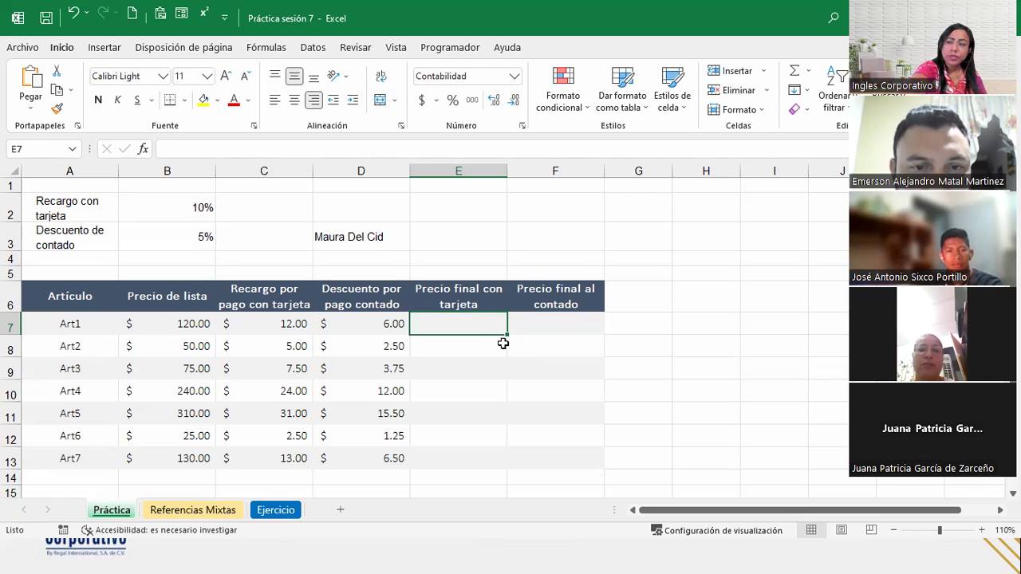
Step: Enter =B7+C7 in E7 to total Art1's list price and card surcharge, giving $132.00
{"action": "type", "text": "="}
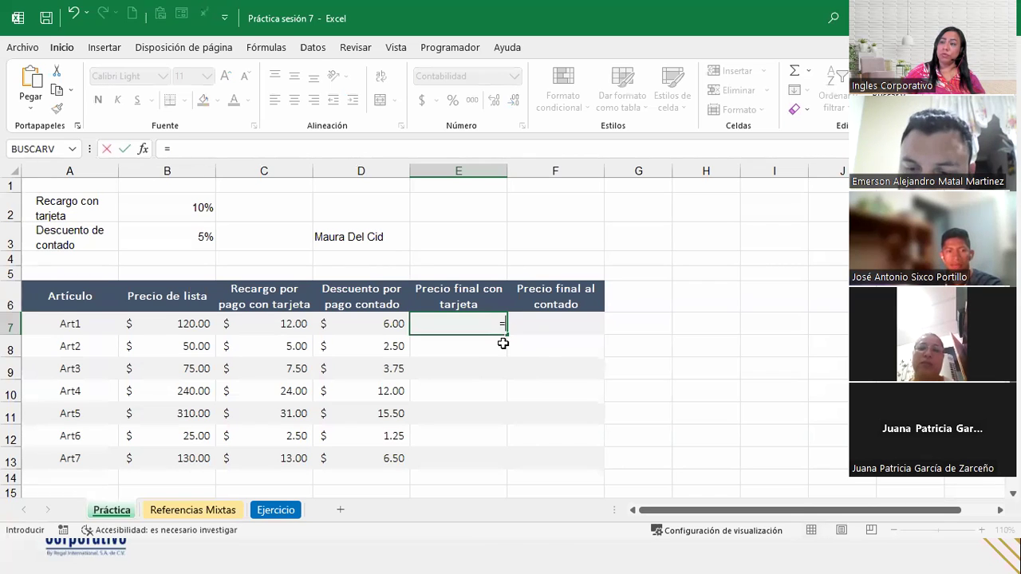
{"action": "left_click", "coordinate": [143, 325]}
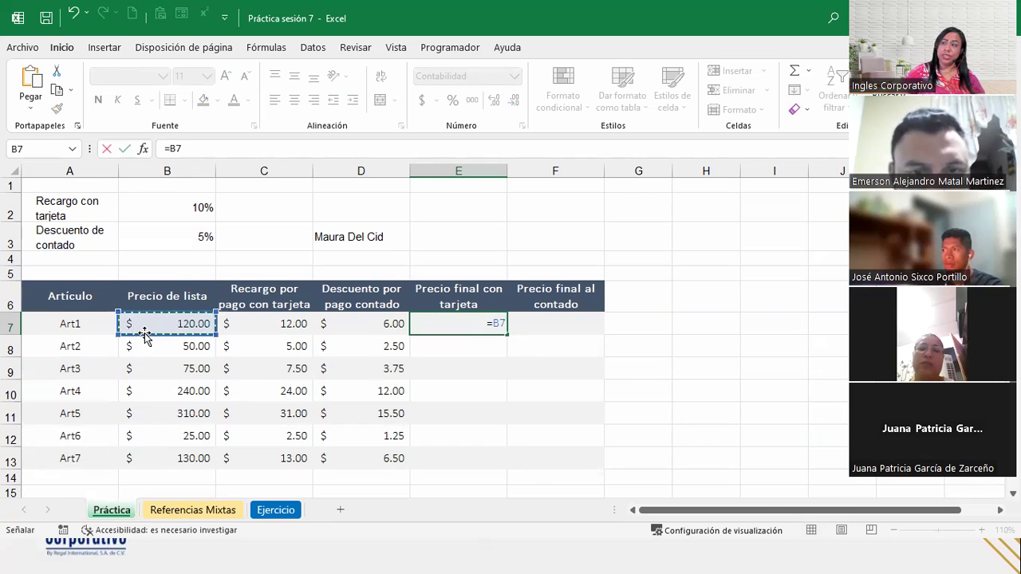
{"action": "type", "text": "+"}
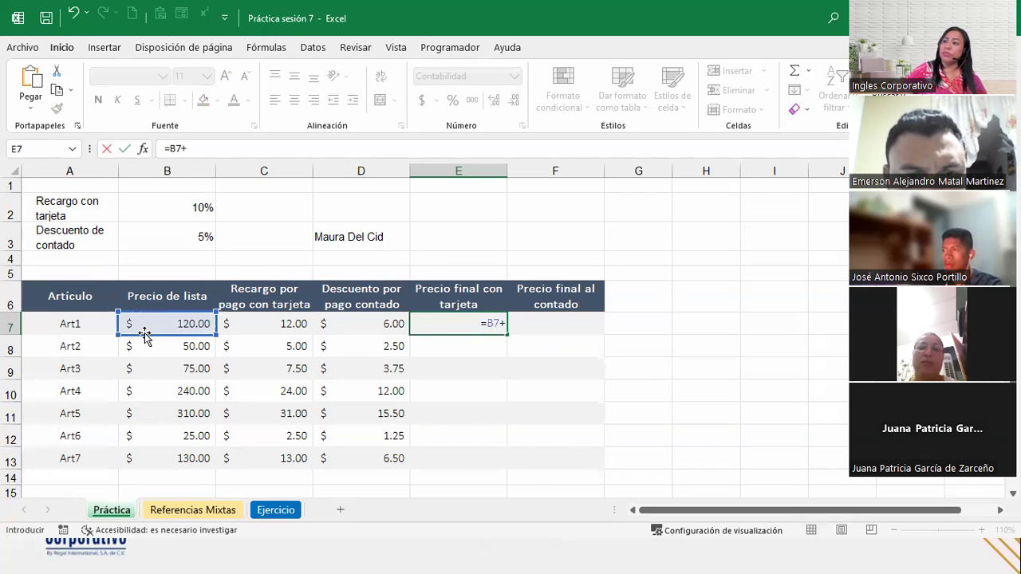
{"action": "left_click", "coordinate": [241, 319]}
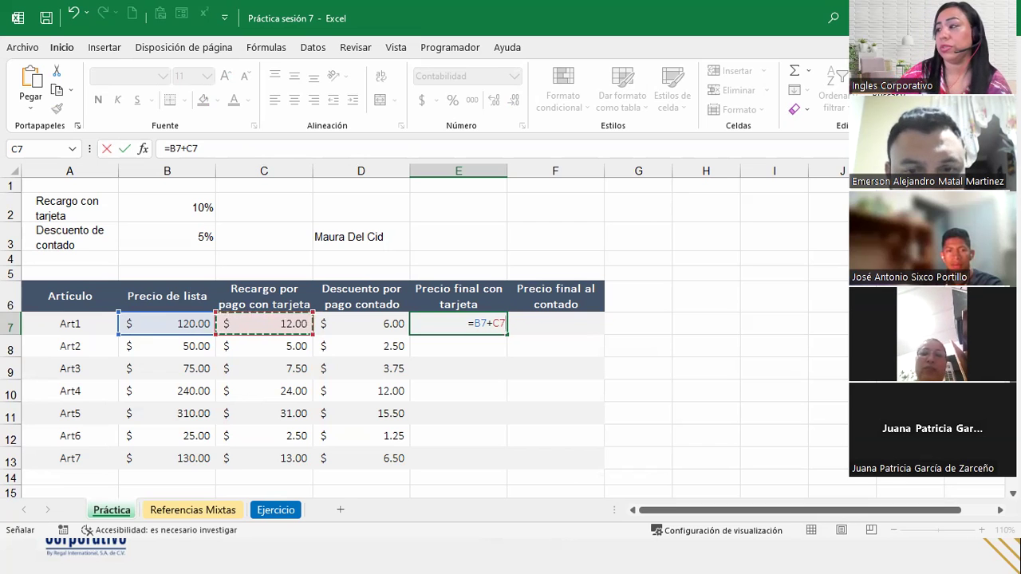
{"action": "key", "text": "Return"}
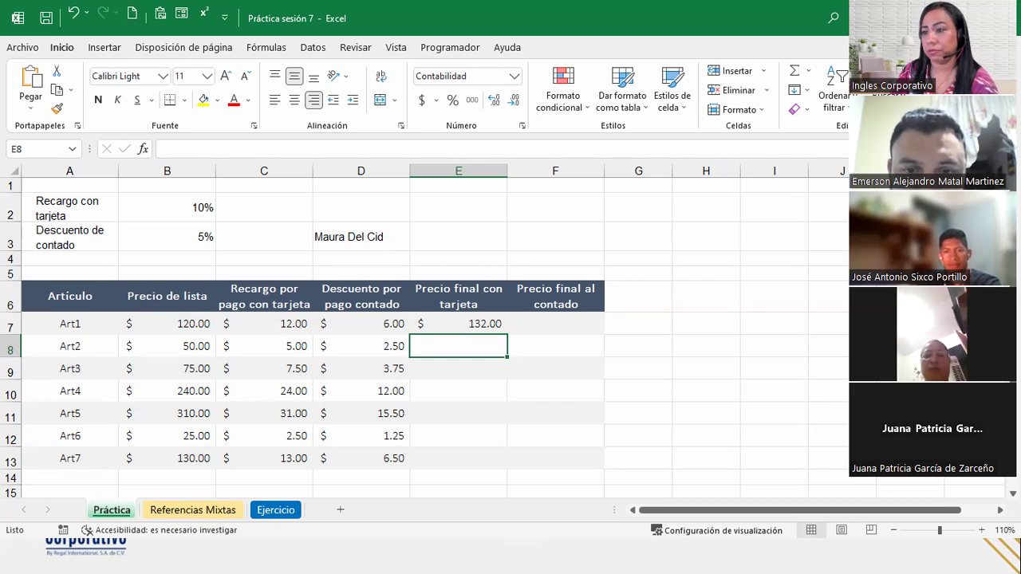
Step: Copy E7's card-price formula down through E13 for Art1 to Art7, then select F7
{"action": "left_click", "coordinate": [498, 317]}
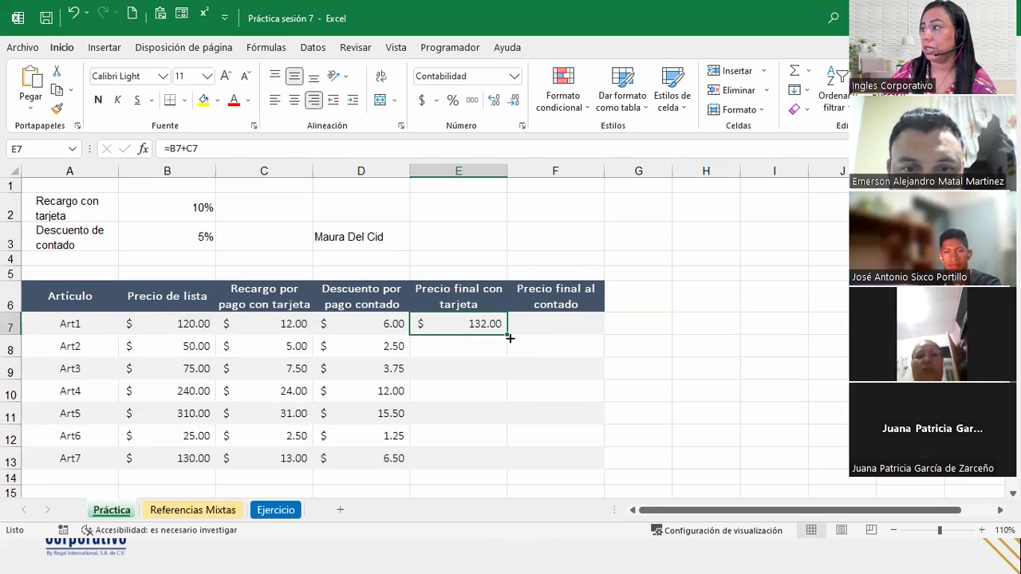
{"action": "double_click", "coordinate": [510, 339]}
{"action": "left_click", "coordinate": [519, 479]}
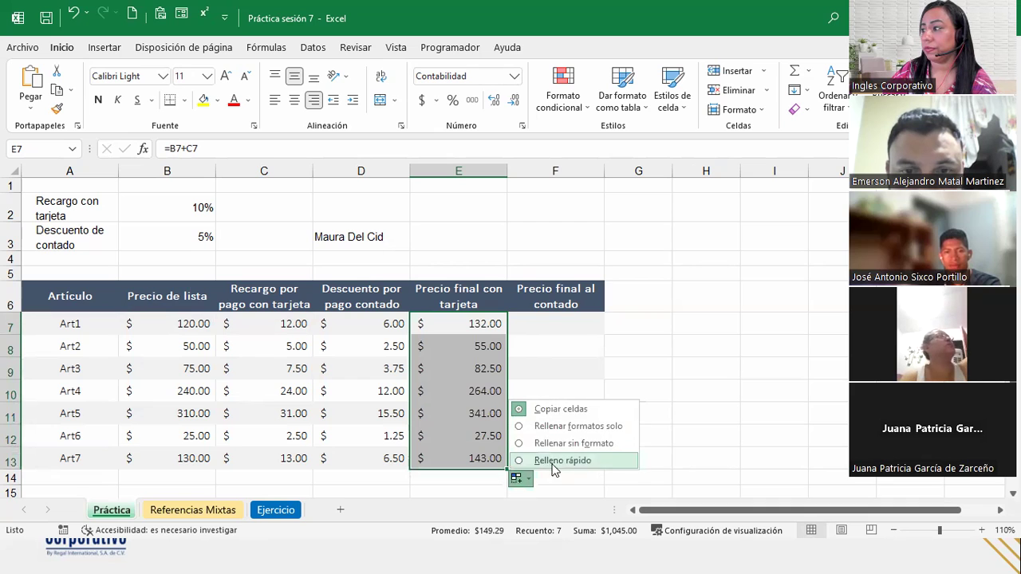
{"action": "left_click", "coordinate": [575, 444]}
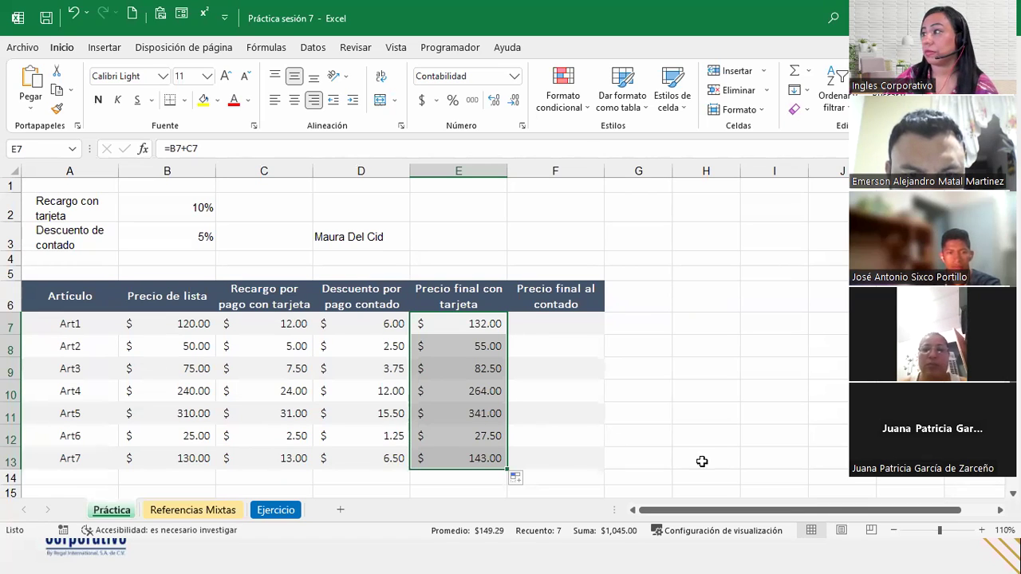
{"action": "left_click", "coordinate": [572, 320]}
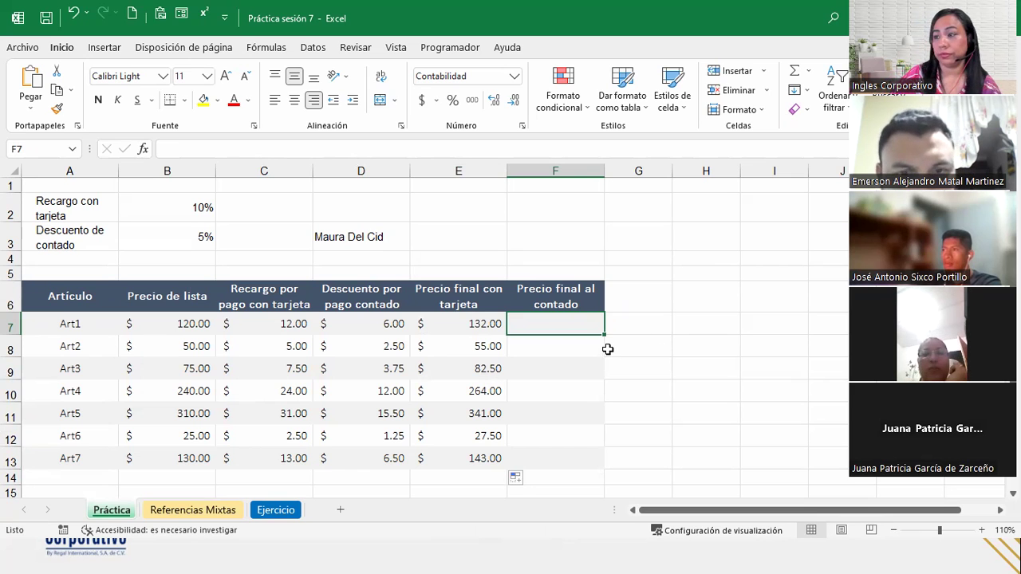
Step: Enter =B7-D7 in F7 to subtract Art1's cash discount from its list price
{"action": "type", "text": "="}
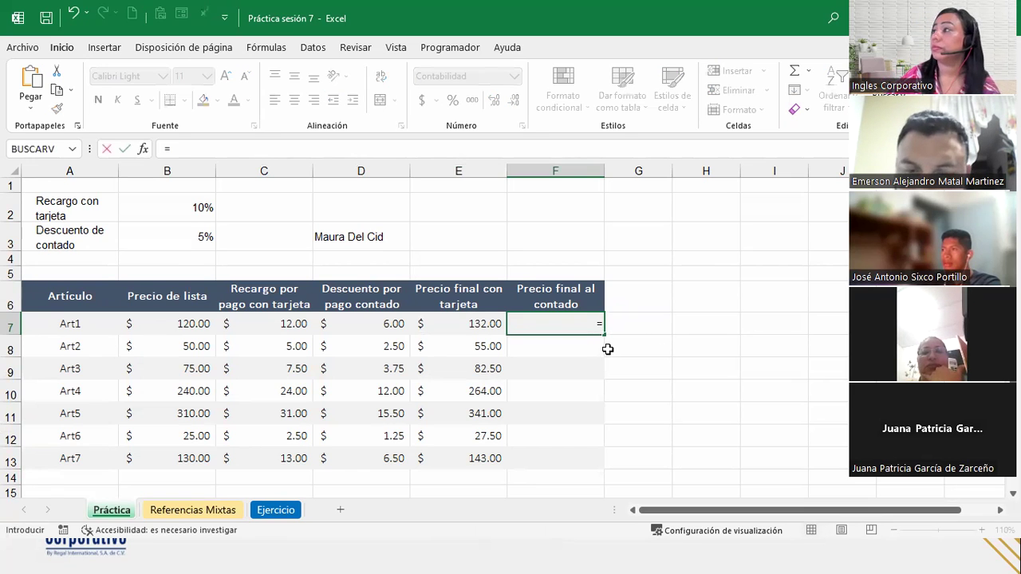
{"action": "left_click", "coordinate": [146, 322]}
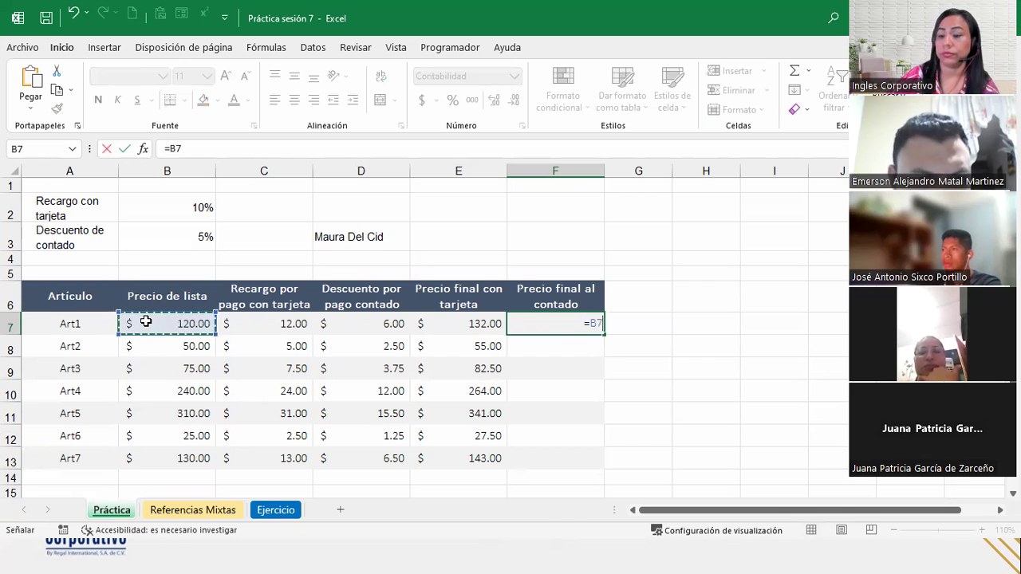
{"action": "type", "text": "-"}
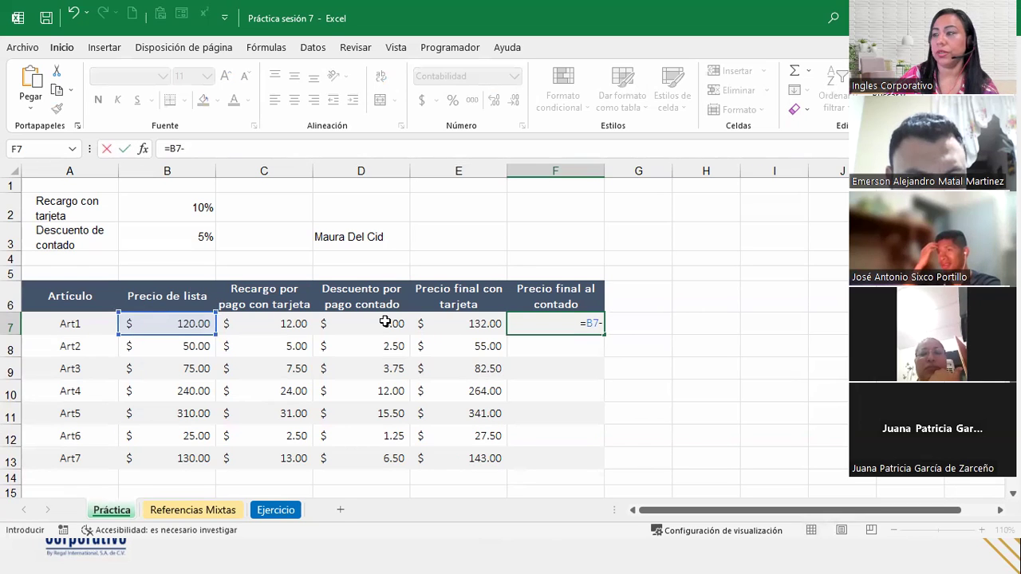
{"action": "left_click", "coordinate": [386, 321]}
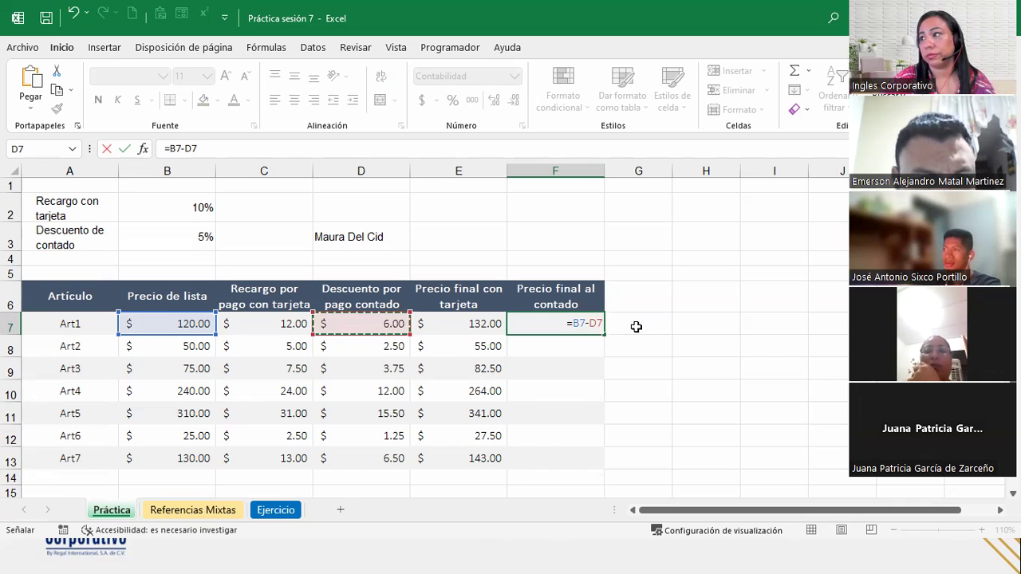
{"action": "key", "text": "Return"}
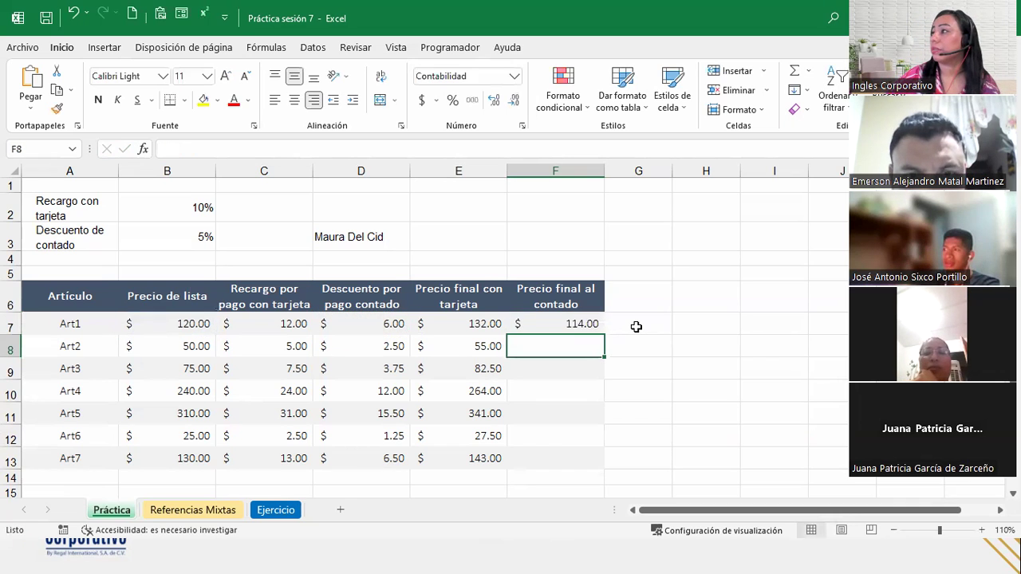
Step: Fill F7's formula down to F13 without formatting to keep the row banding
{"action": "left_click", "coordinate": [602, 327]}
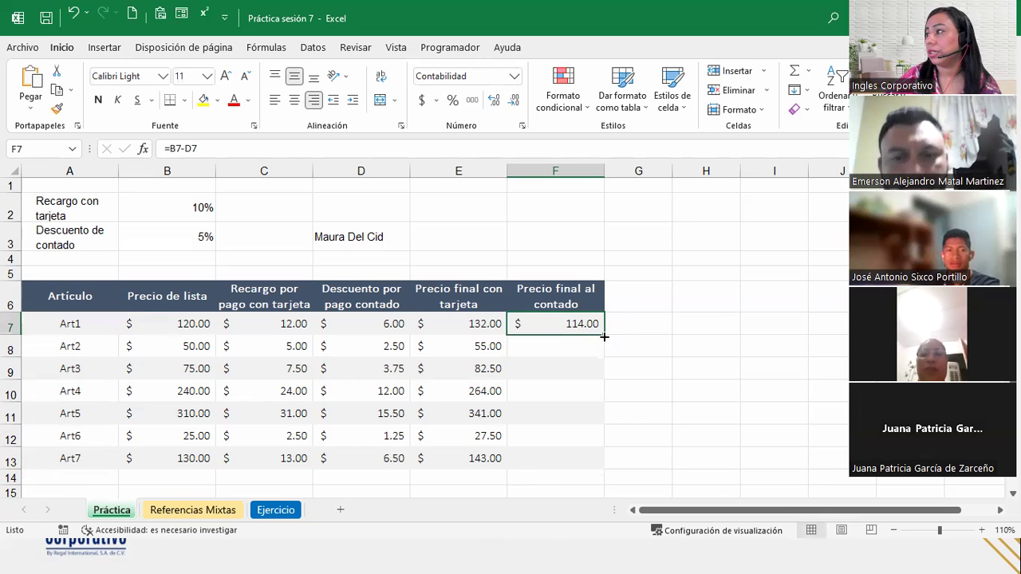
{"action": "left_click_drag", "start_coordinate": [603, 331], "coordinate": [604, 471]}
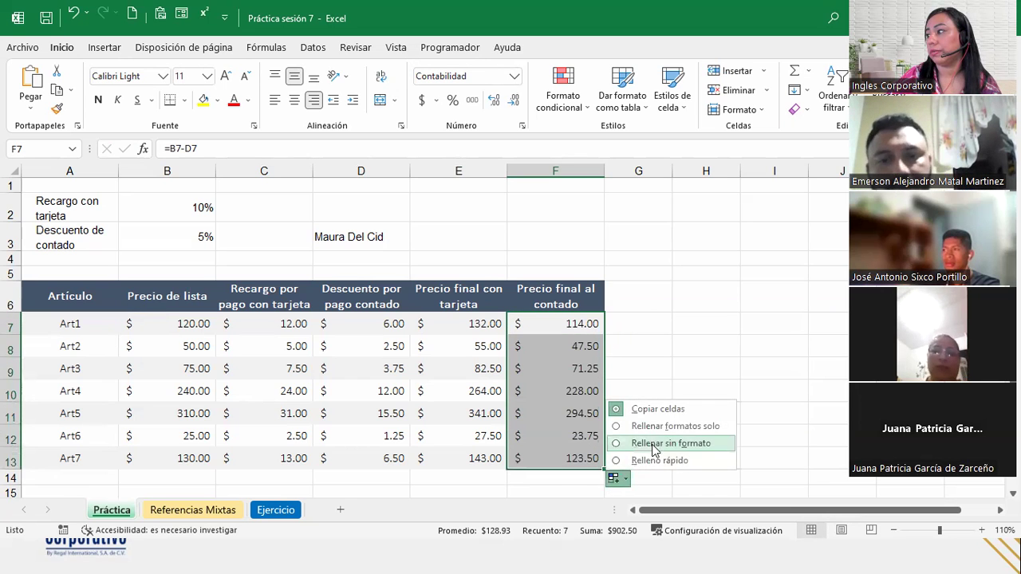
{"action": "left_click", "coordinate": [666, 443]}
{"action": "left_click", "coordinate": [602, 331]}
{"action": "left_click", "coordinate": [660, 365]}
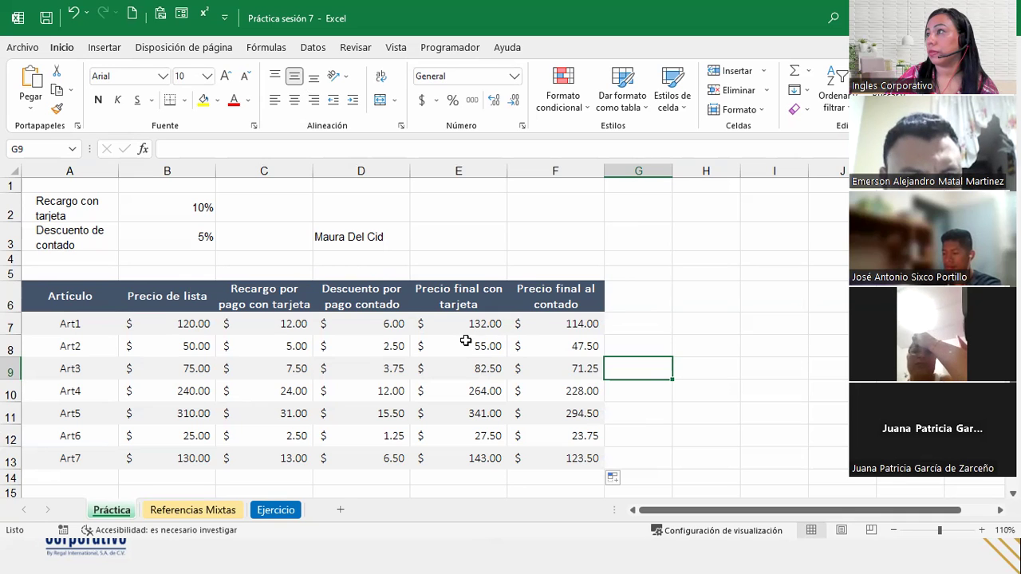
{"action": "left_click", "coordinate": [394, 322]}
{"action": "double_click", "coordinate": [388, 322]}
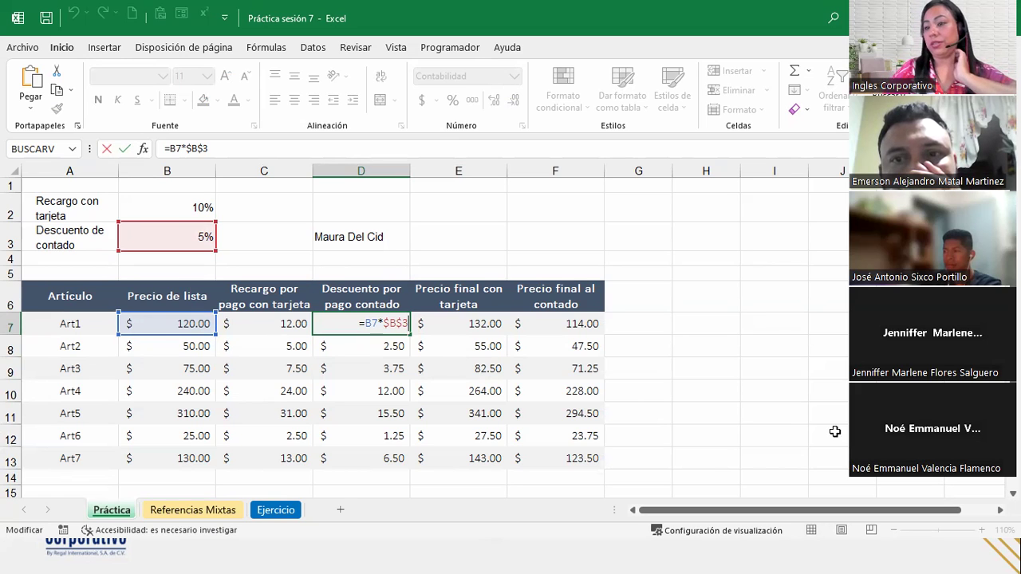
{"action": "key", "text": "Return"}
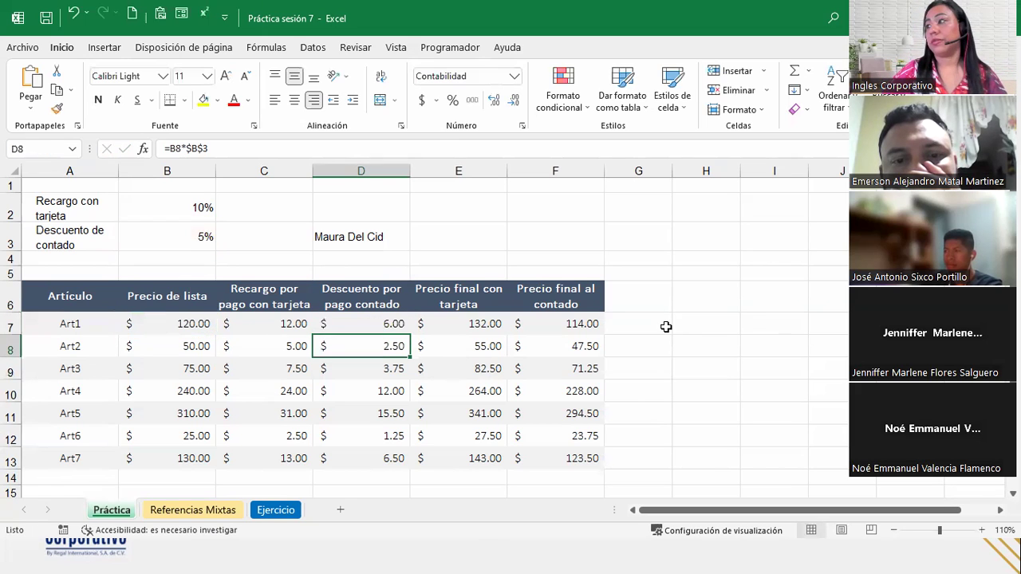
{"action": "key", "text": "Down"}
{"action": "left_click", "coordinate": [325, 398]}
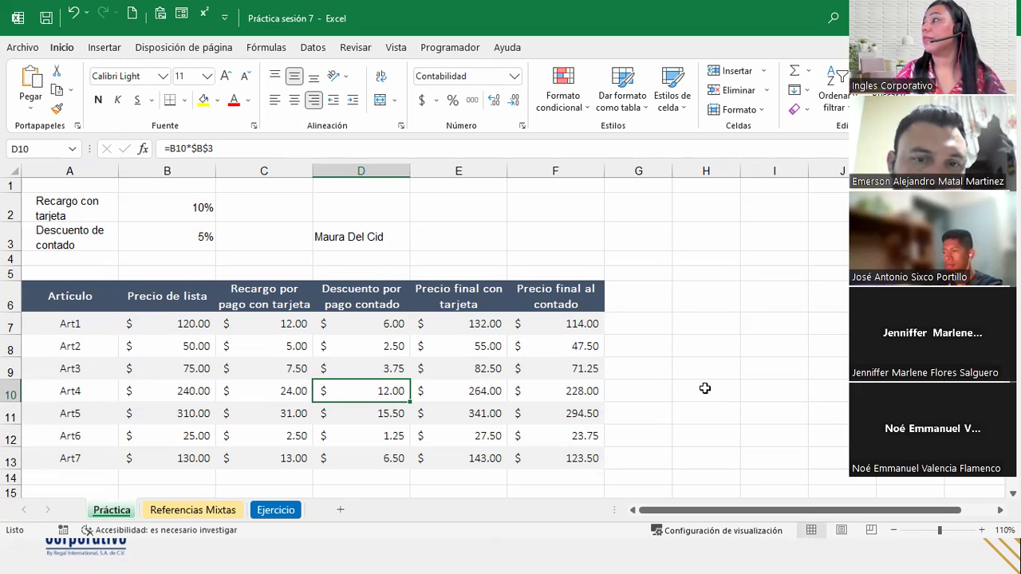
{"action": "left_click", "coordinate": [561, 312]}
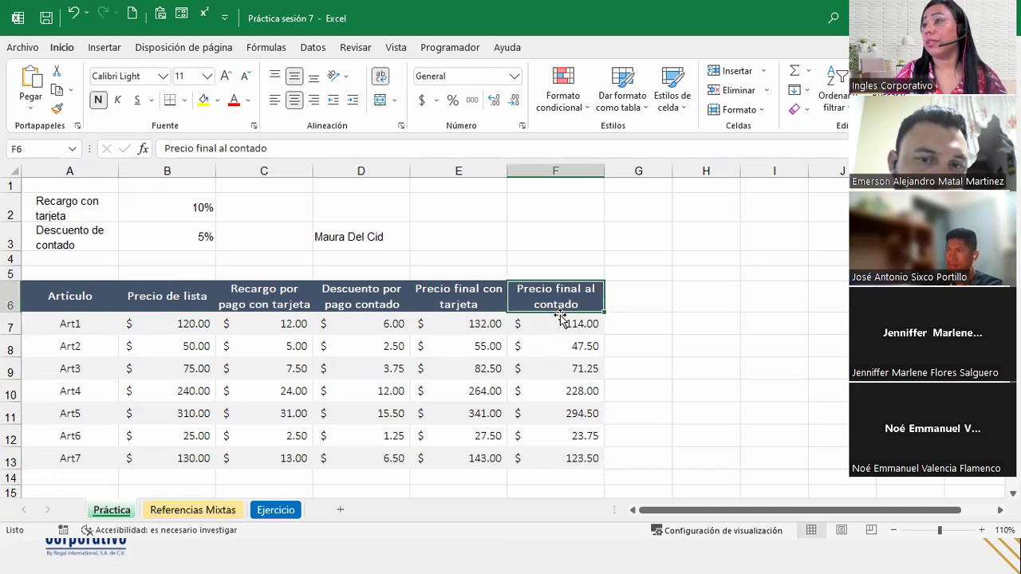
{"action": "left_click", "coordinate": [556, 322]}
{"action": "double_click", "coordinate": [597, 326]}
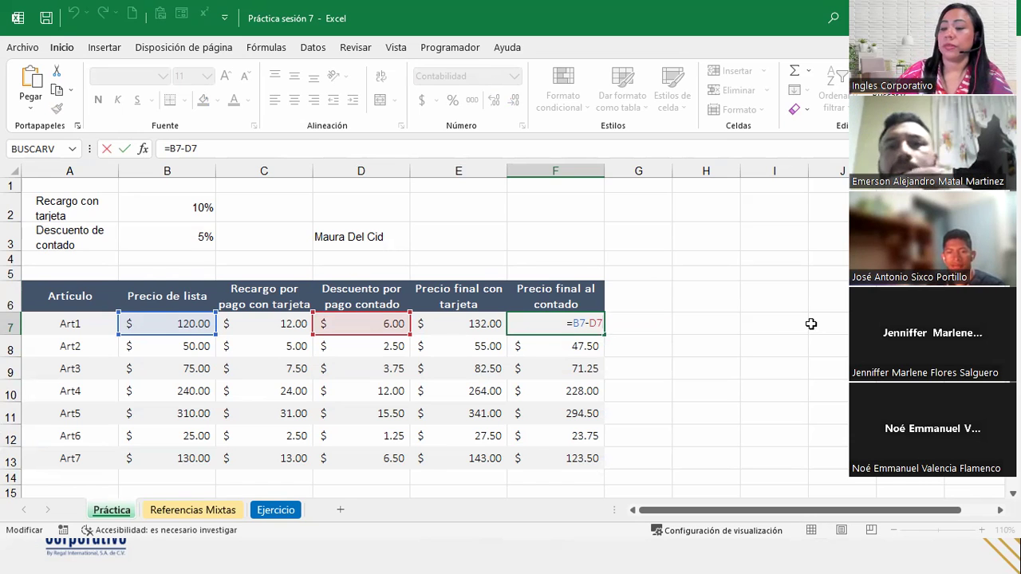
{"action": "key", "text": "Return"}
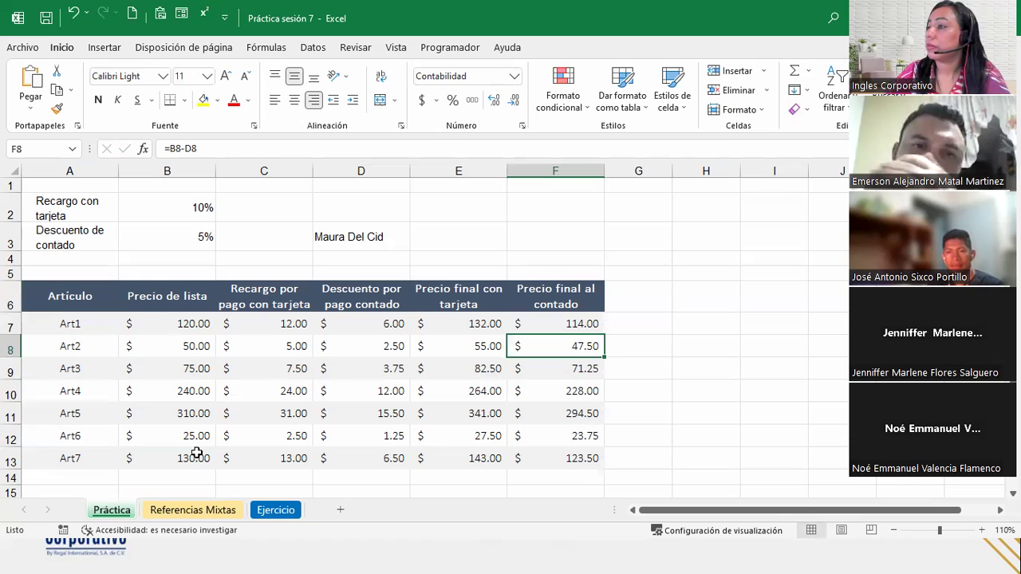
{"action": "left_click", "coordinate": [572, 390]}
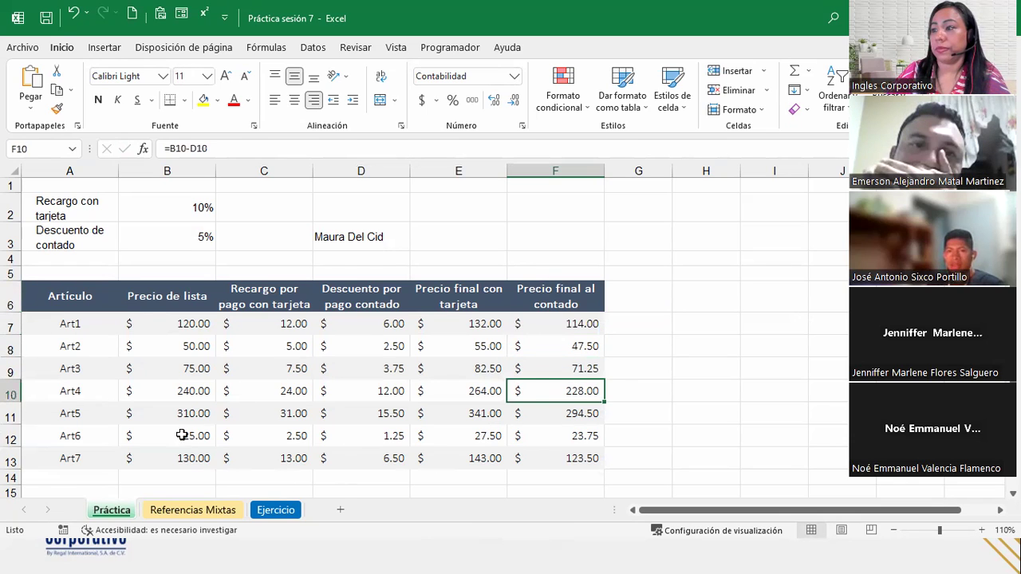
Step: On Referencias Mixtas, review discounts C35:C40 and monthly amounts F32:K32, then select F35
{"action": "left_click", "coordinate": [174, 512]}
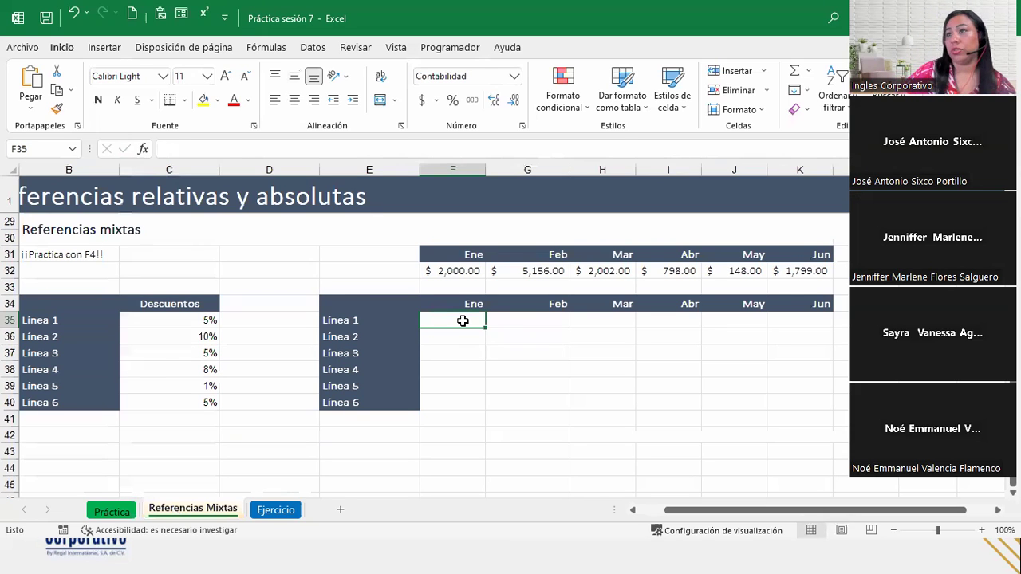
{"action": "left_click_drag", "start_coordinate": [174, 320], "coordinate": [161, 405]}
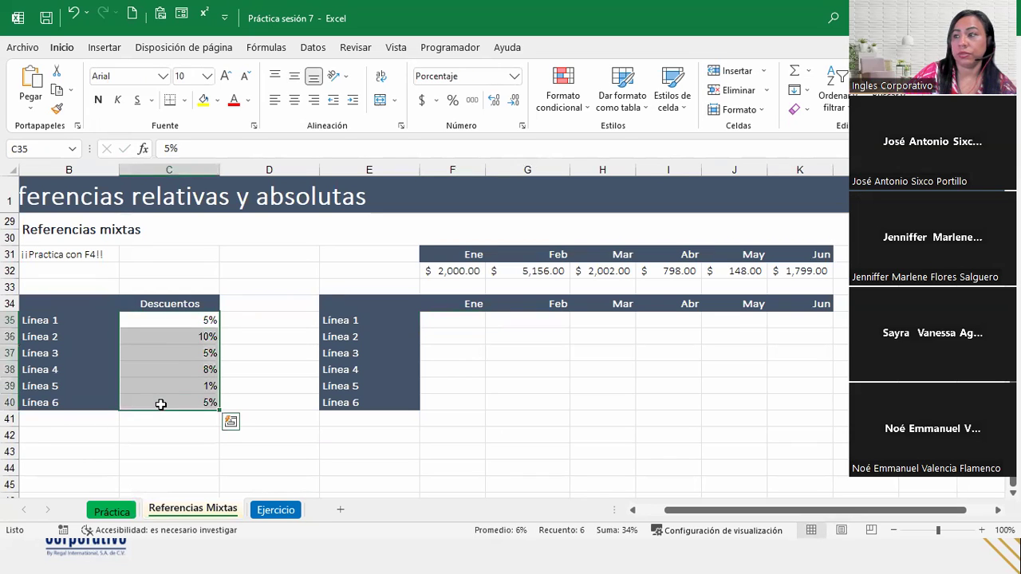
{"action": "left_click_drag", "start_coordinate": [463, 271], "coordinate": [830, 264]}
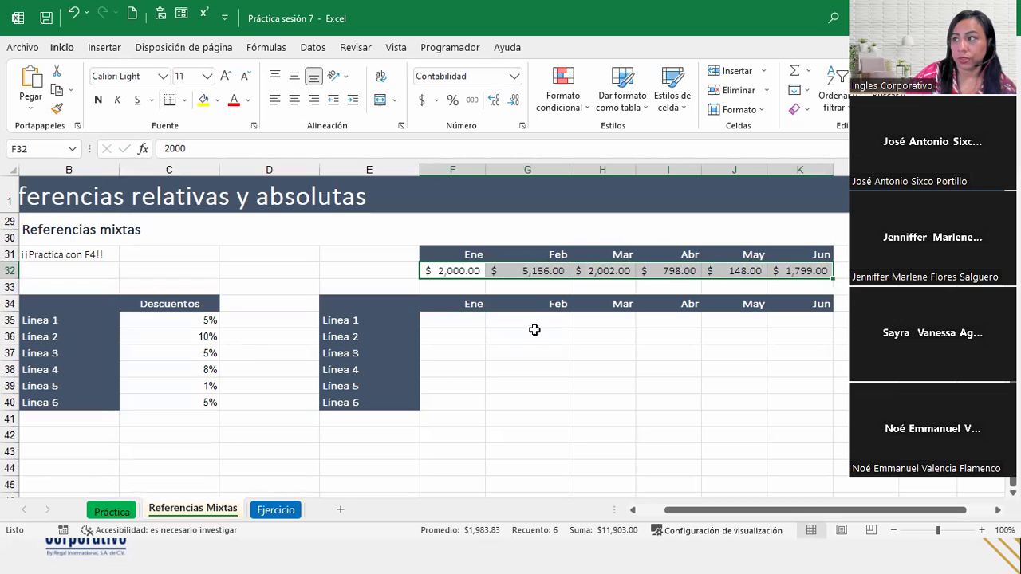
{"action": "left_click", "coordinate": [460, 321]}
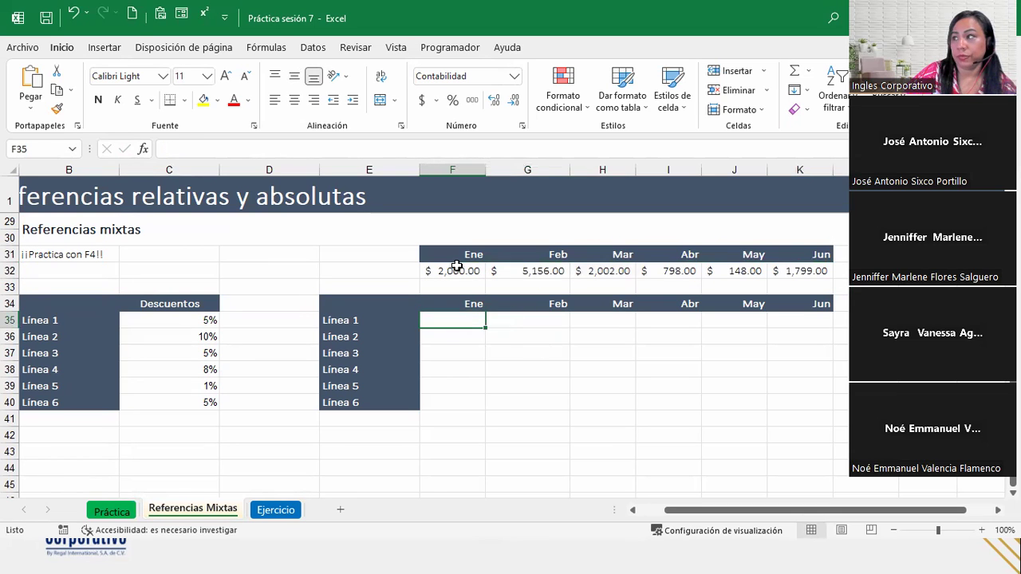
{"action": "left_click", "coordinate": [156, 318]}
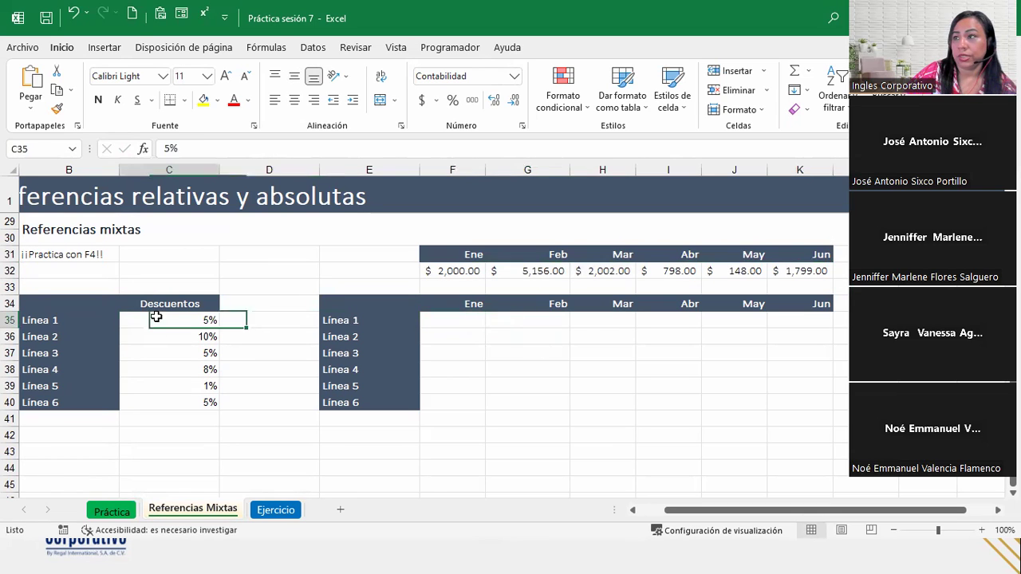
{"action": "left_click", "coordinate": [453, 270]}
{"action": "left_click", "coordinate": [529, 271]}
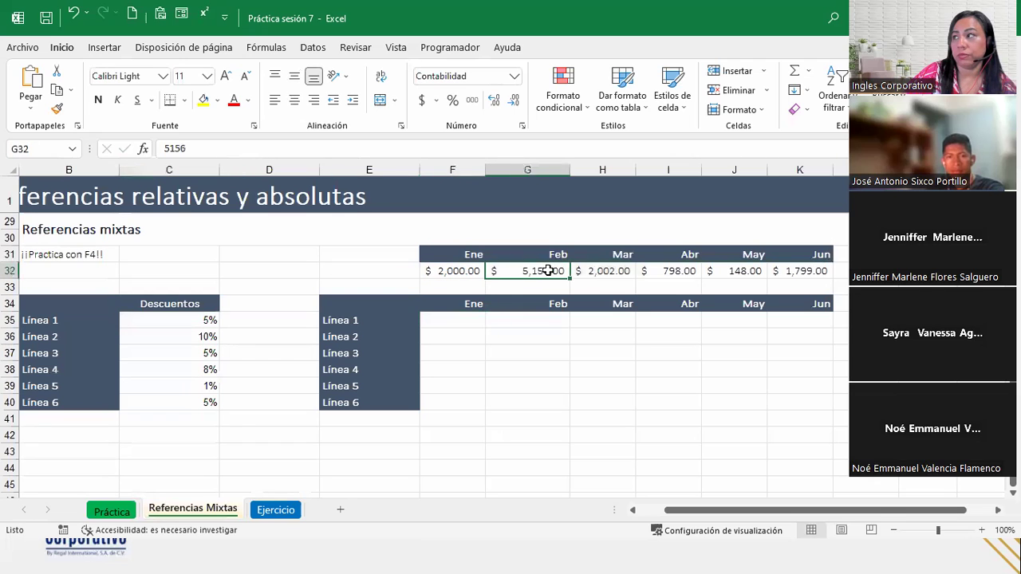
{"action": "left_click", "coordinate": [814, 266]}
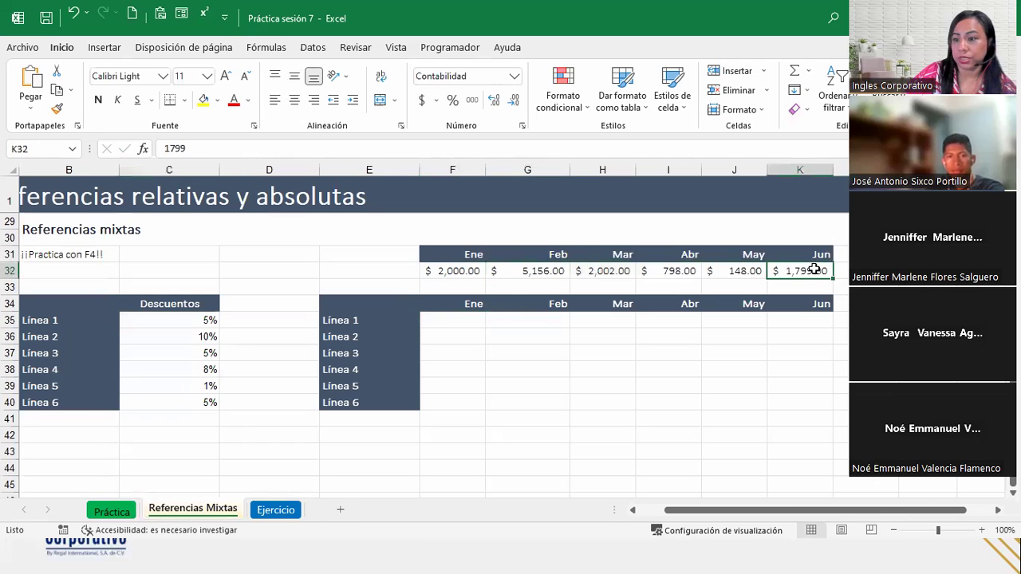
{"action": "left_click", "coordinate": [459, 327]}
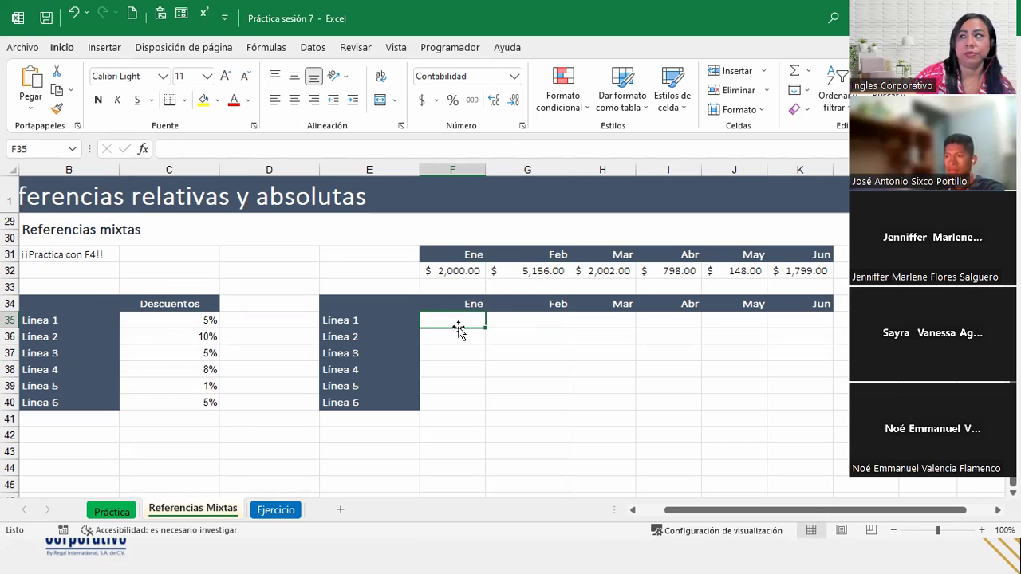
Step: Enter =C35*F32 in F35 for Línea 1's Ene amount, giving $100.00
{"action": "type", "text": "="}
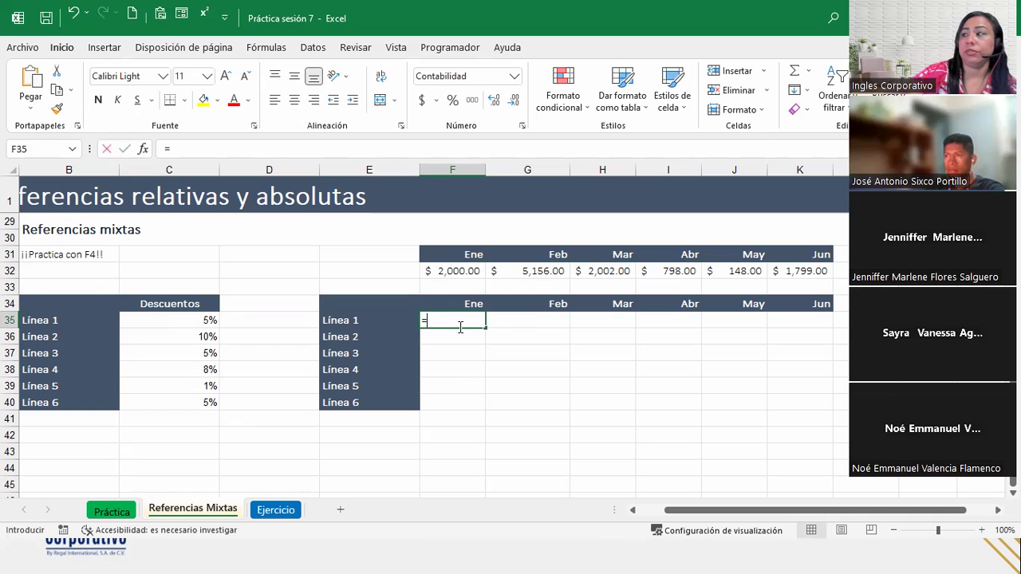
{"action": "left_click", "coordinate": [174, 317]}
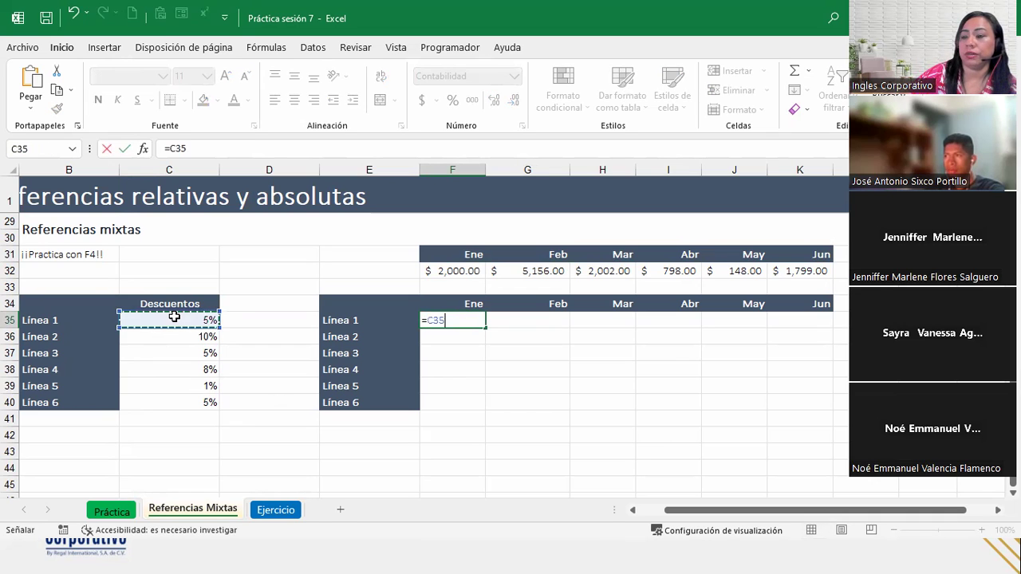
{"action": "type", "text": "*"}
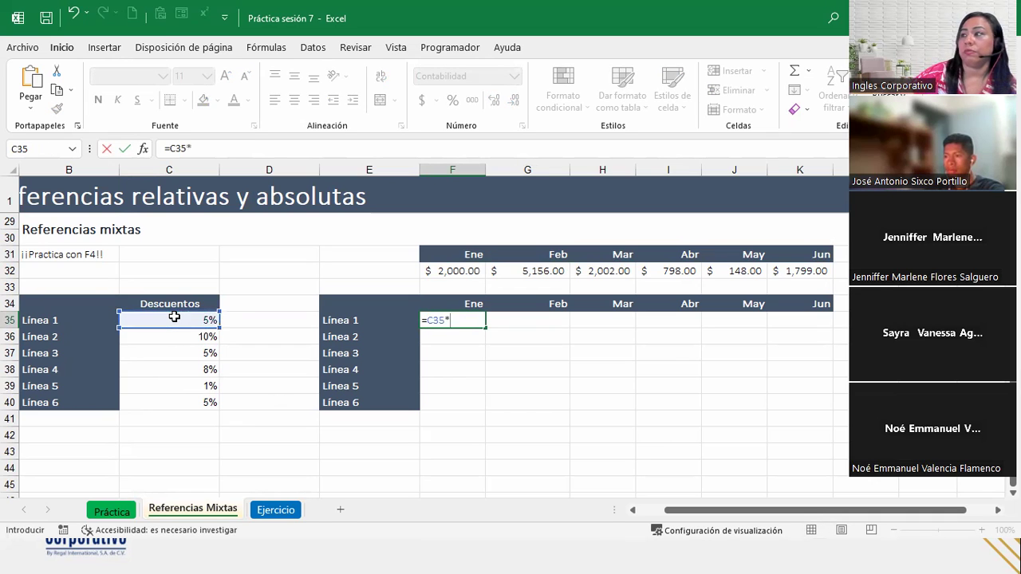
{"action": "left_click", "coordinate": [453, 273]}
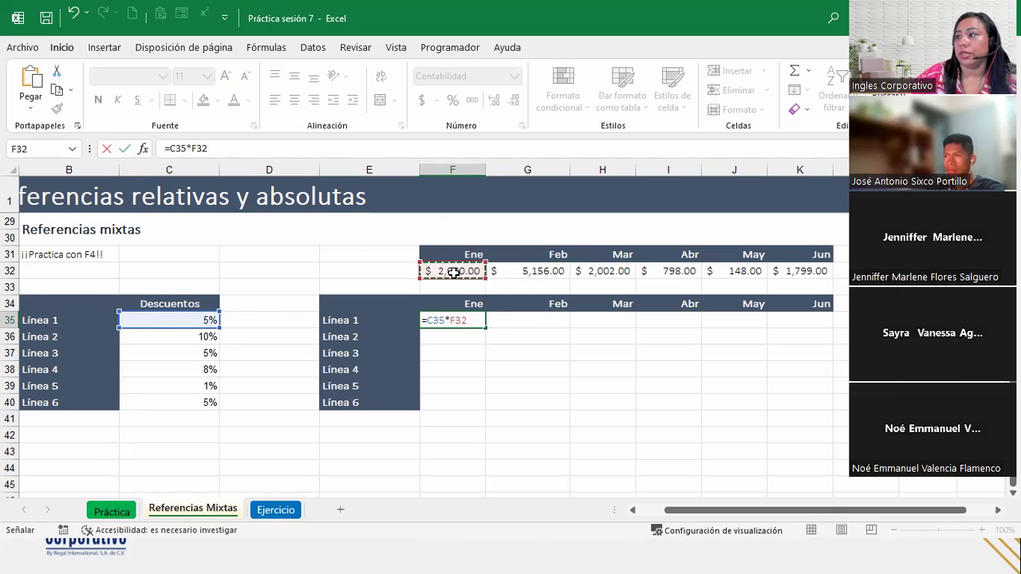
{"action": "key", "text": "Return"}
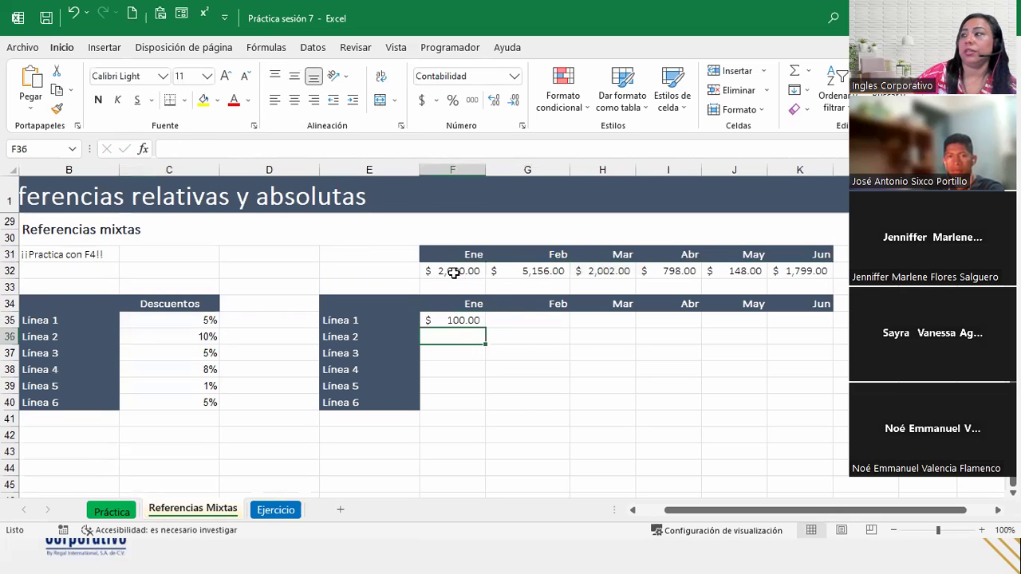
Step: Fill F35 across to K35, inspect the shifted formulas in G35:K35, then undo the fill
{"action": "left_click", "coordinate": [459, 321]}
{"action": "left_click_drag", "start_coordinate": [489, 329], "coordinate": [823, 329]}
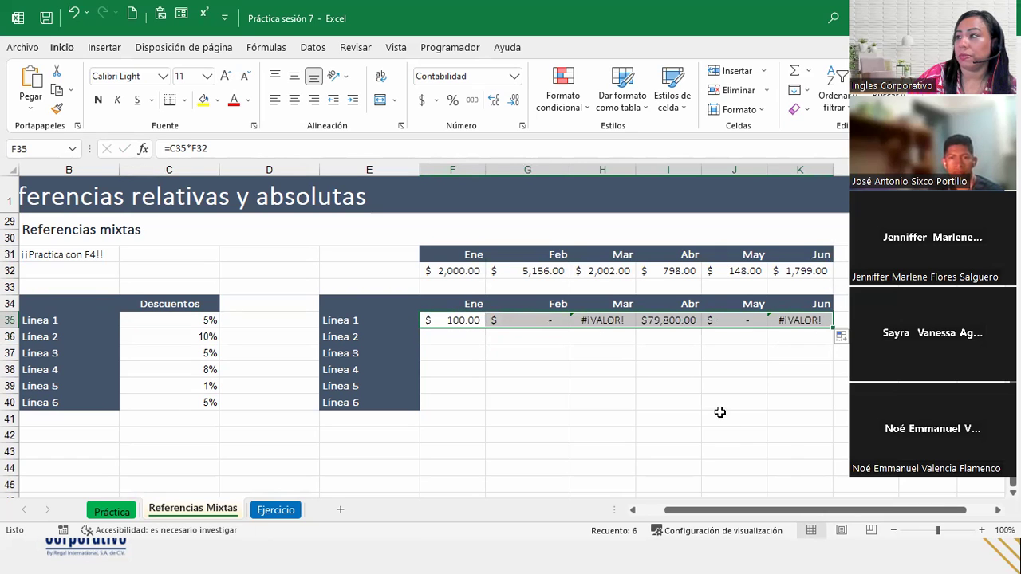
{"action": "left_click", "coordinate": [532, 318]}
{"action": "left_click", "coordinate": [597, 319]}
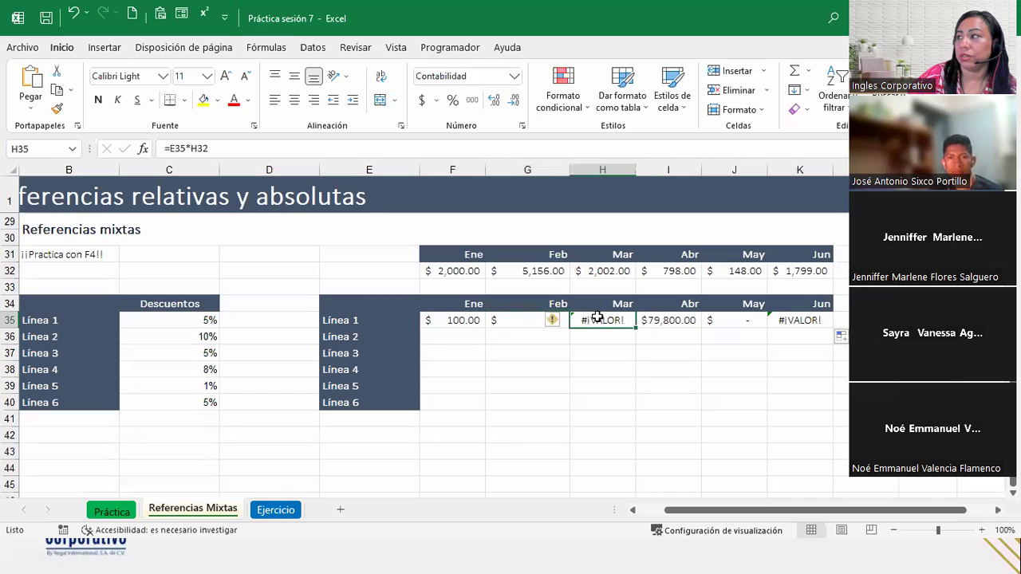
{"action": "left_click", "coordinate": [660, 318]}
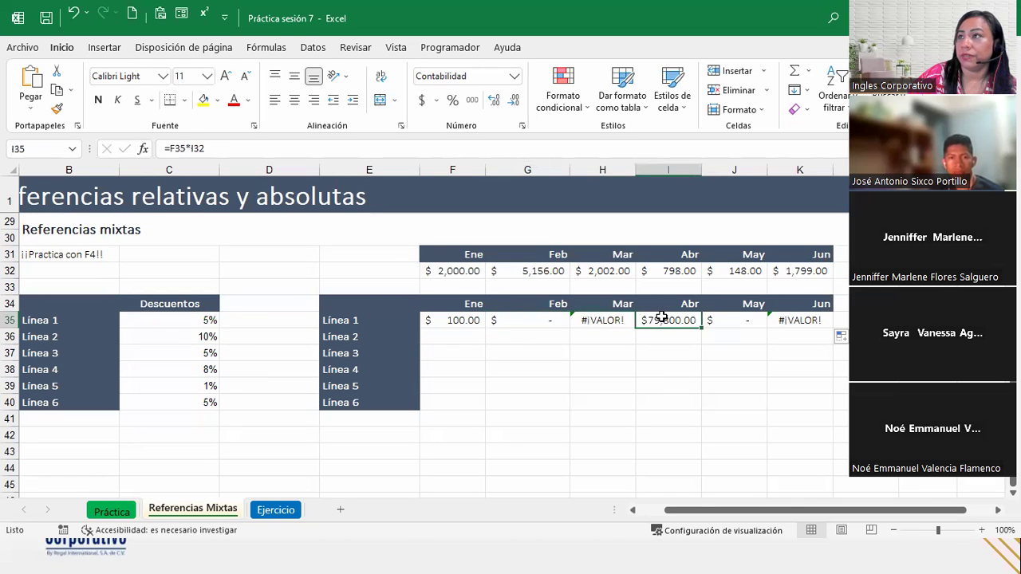
{"action": "left_click", "coordinate": [716, 324]}
{"action": "left_click", "coordinate": [782, 320]}
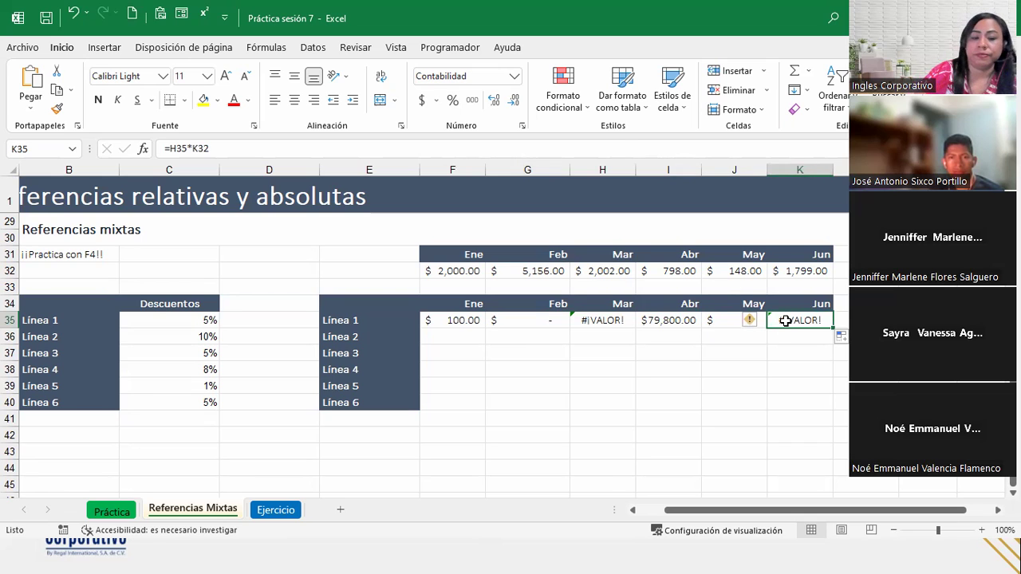
{"action": "key", "text": "ctrl+z"}
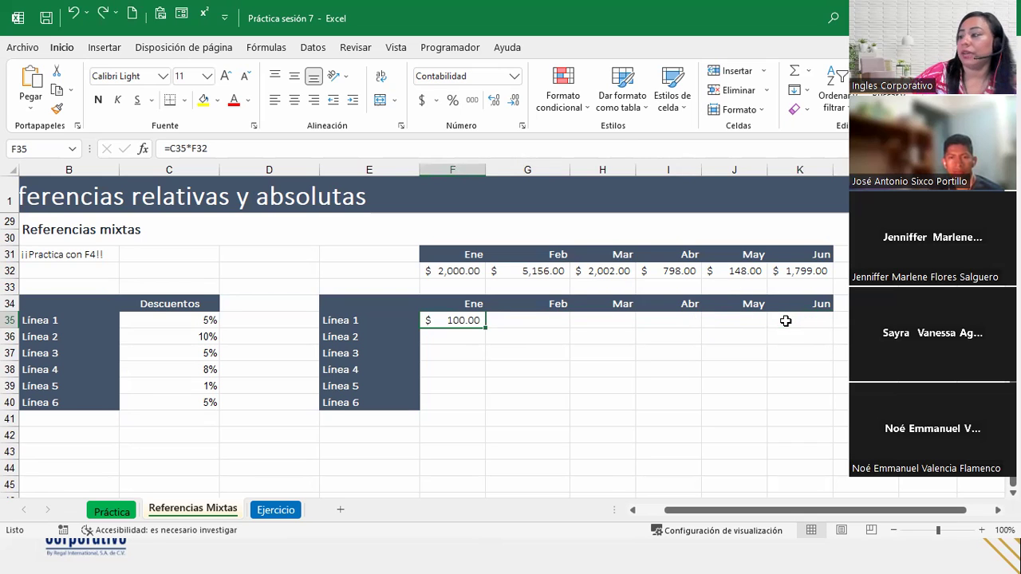
Step: Make C35 absolute in F35's formula with F4, giving =$C$35*F32
{"action": "double_click", "coordinate": [451, 321]}
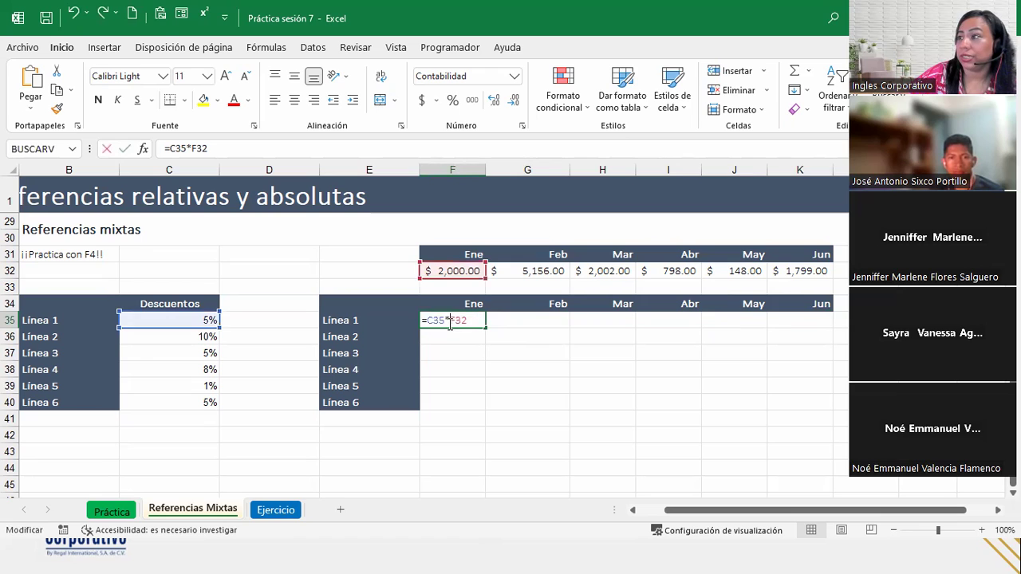
{"action": "left_click", "coordinate": [430, 320]}
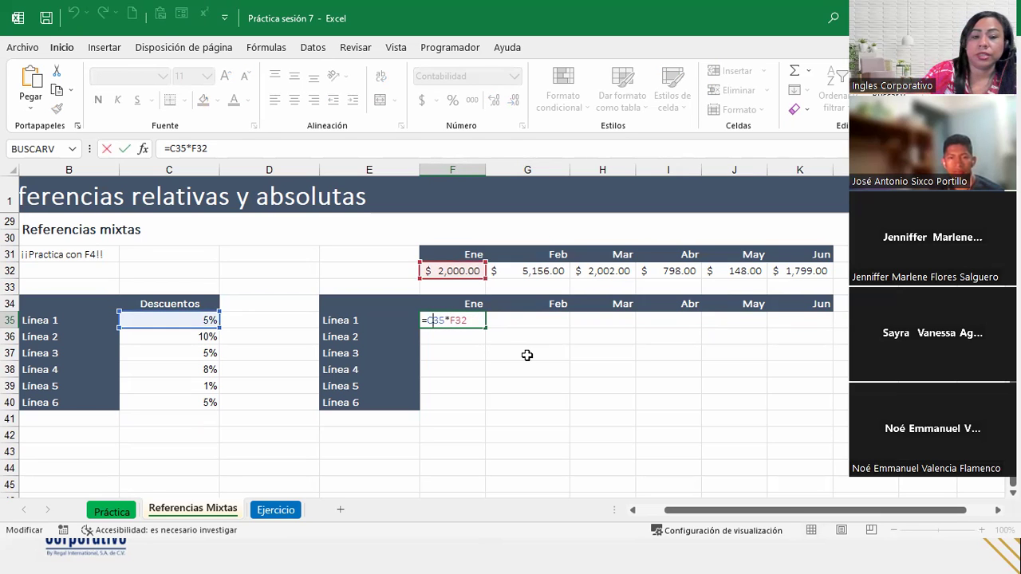
{"action": "key", "text": "F4"}
{"action": "key", "text": "Return"}
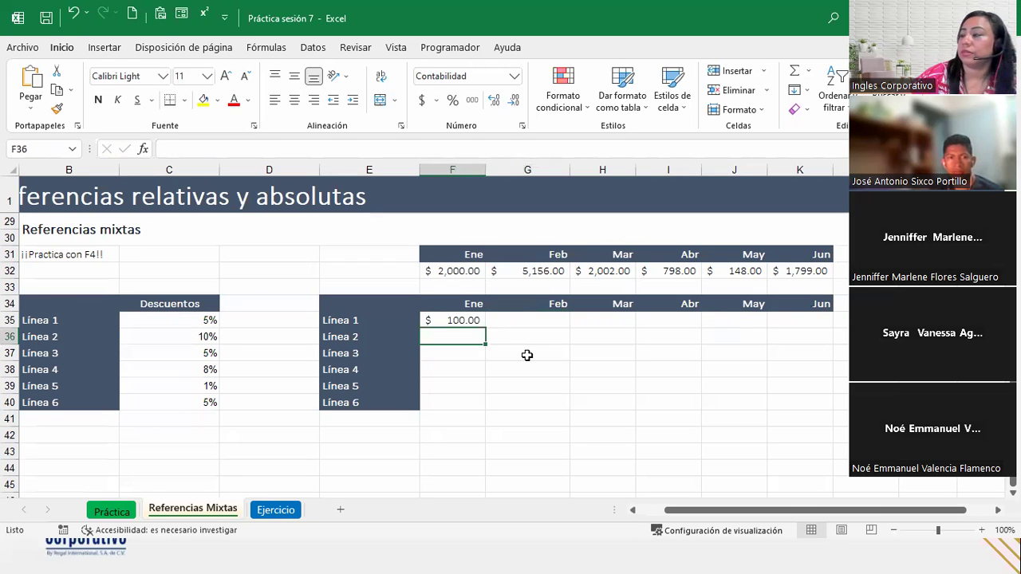
Step: Fill the corrected formula across G35:K35, check J35 and the Línea 2–6 cells, then undo
{"action": "left_click", "coordinate": [462, 320]}
{"action": "left_click_drag", "start_coordinate": [486, 328], "coordinate": [814, 330]}
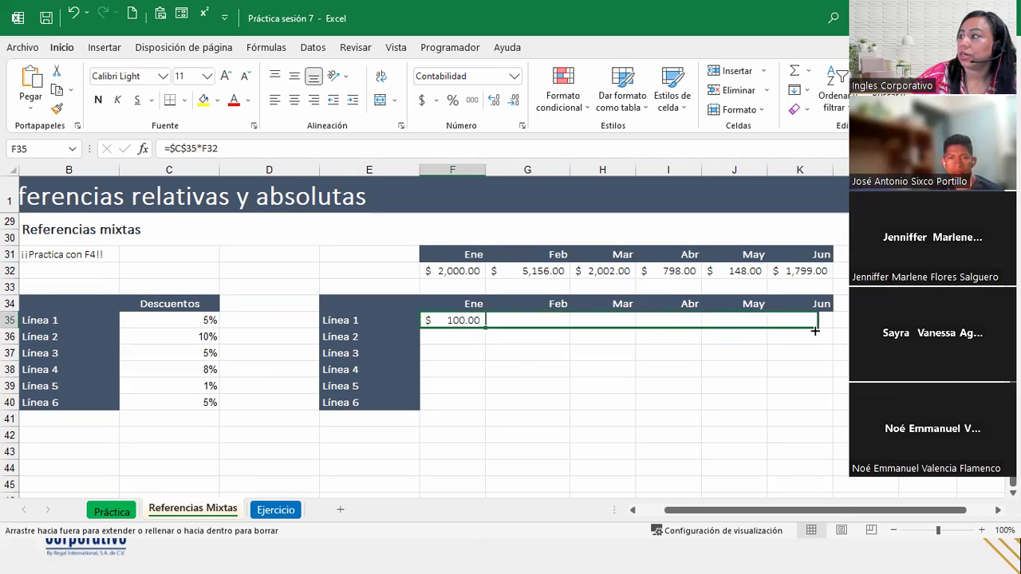
{"action": "left_click", "coordinate": [749, 320]}
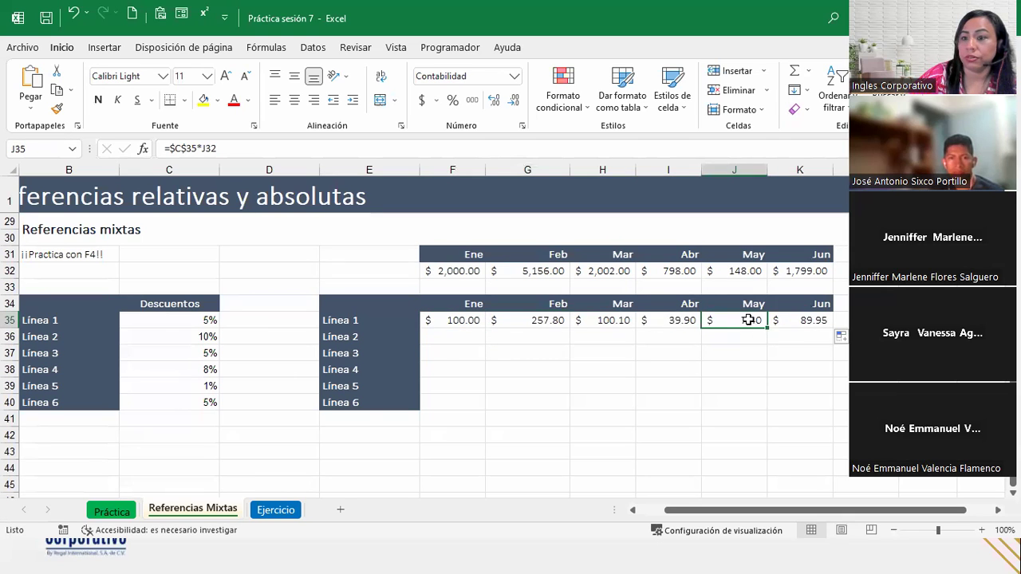
{"action": "left_click", "coordinate": [466, 340]}
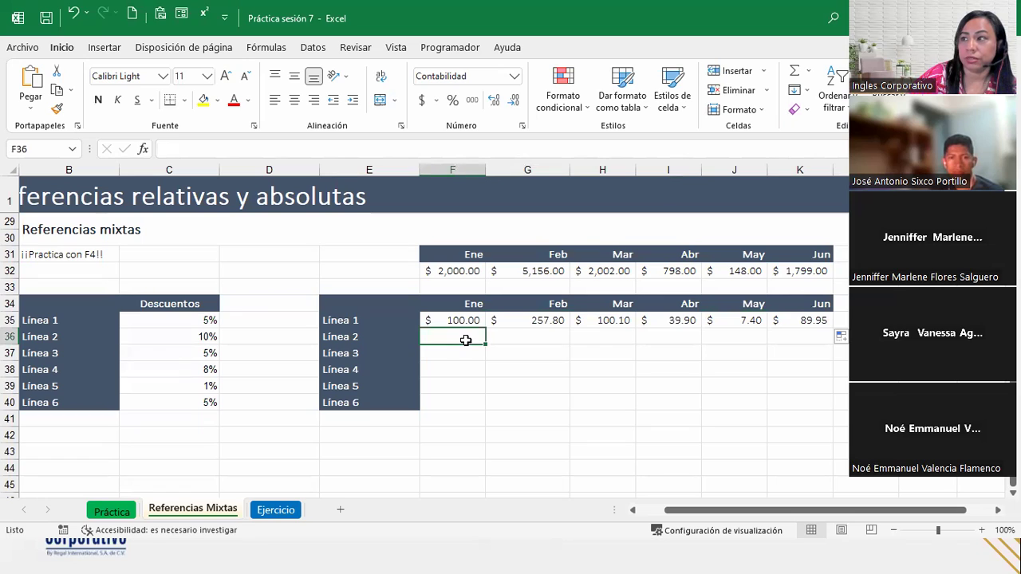
{"action": "left_click", "coordinate": [458, 356]}
{"action": "left_click", "coordinate": [446, 401]}
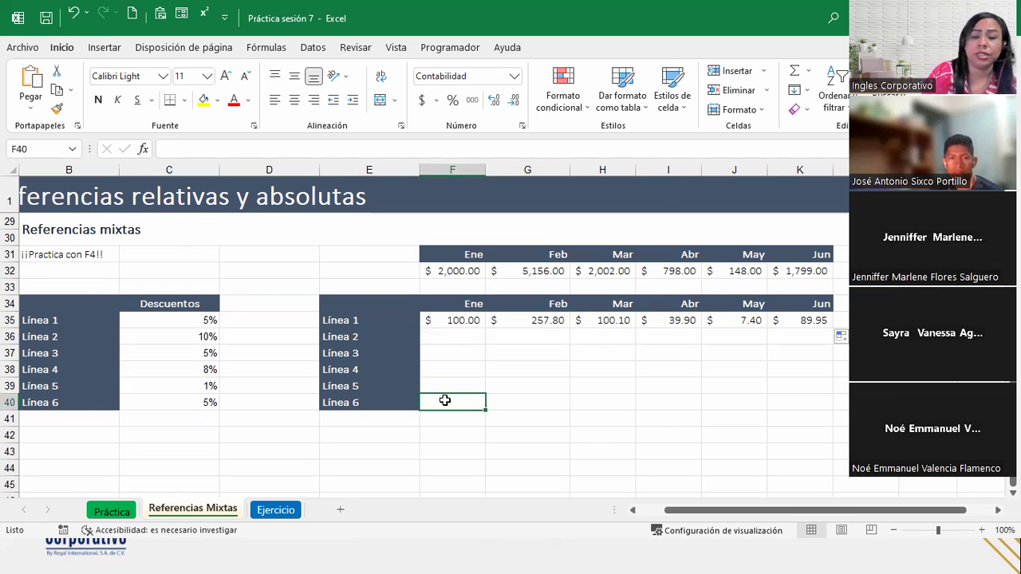
{"action": "key", "text": "ctrl+z"}
{"action": "key", "text": "ctrl+z"}
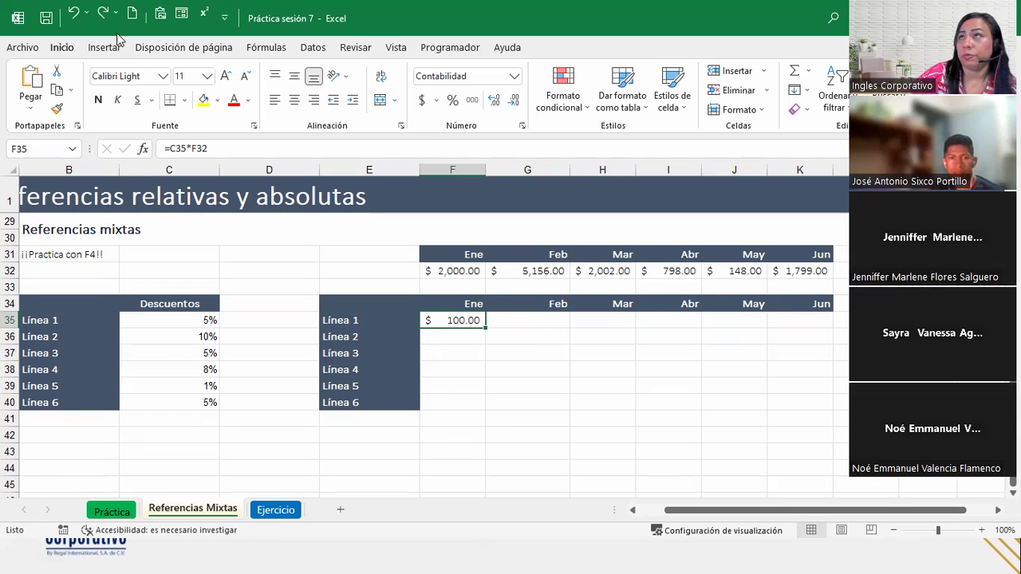
Step: Undo F35's formula, narrow column D, and zoom the sheet in
{"action": "left_click", "coordinate": [73, 12]}
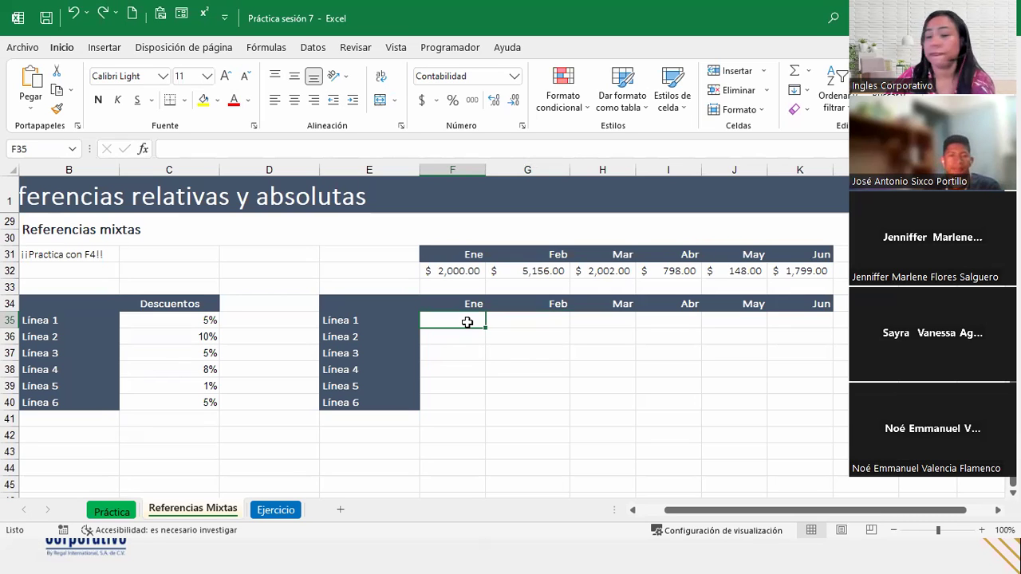
{"action": "left_click_drag", "start_coordinate": [319, 170], "coordinate": [272, 174]}
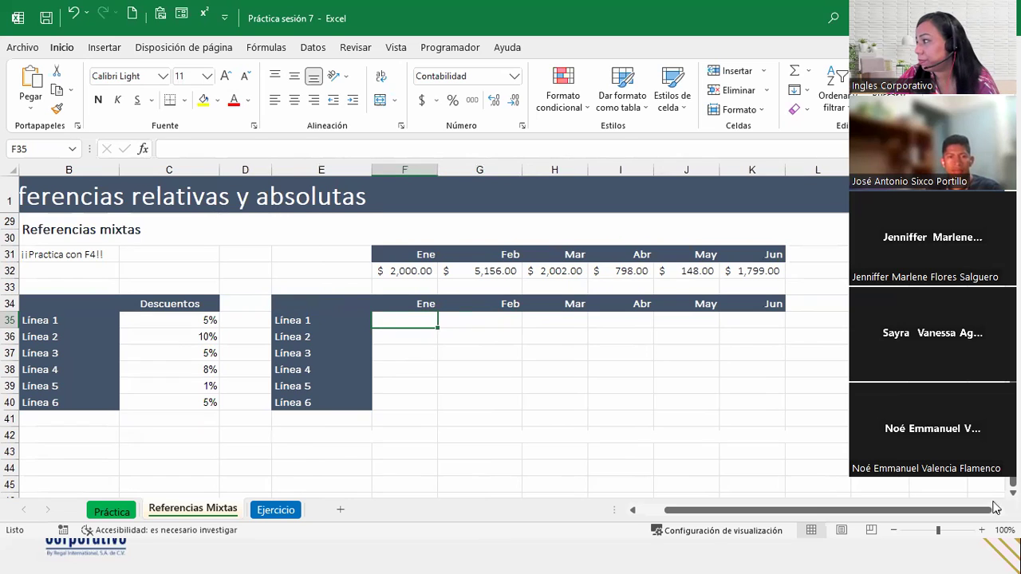
{"action": "left_click", "coordinate": [982, 530]}
{"action": "left_click", "coordinate": [982, 531]}
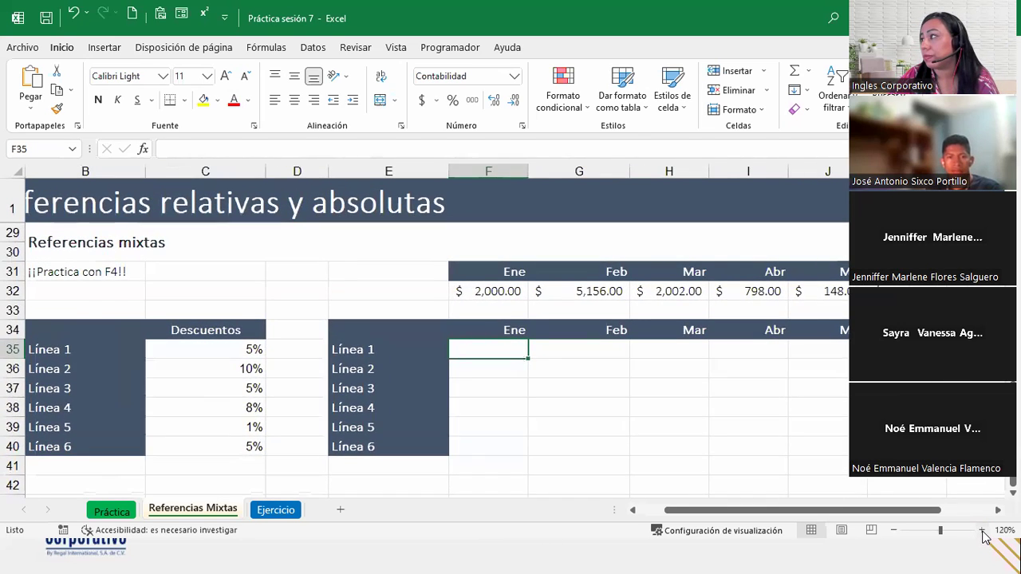
{"action": "left_click", "coordinate": [982, 531]}
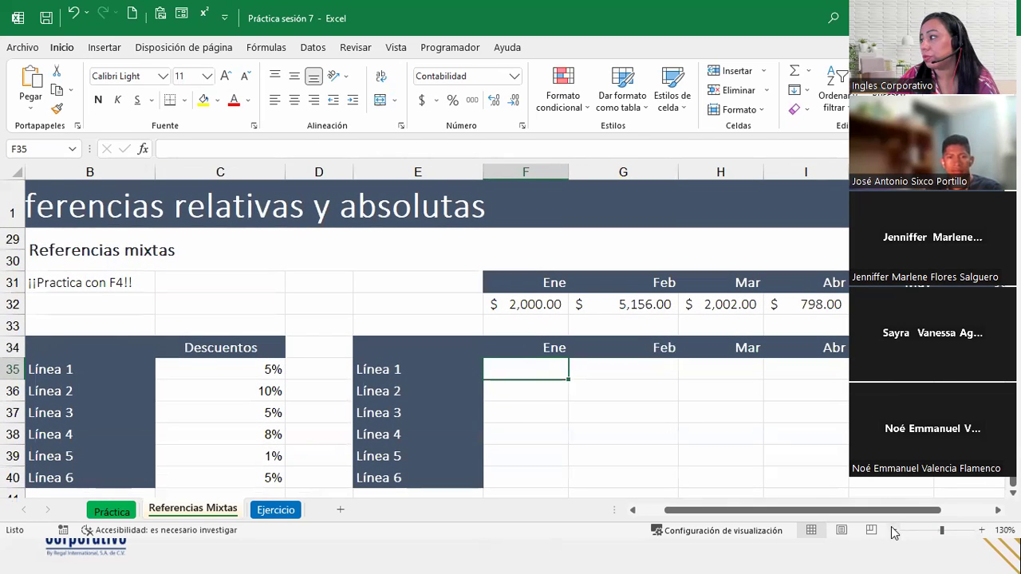
{"action": "left_click", "coordinate": [894, 531]}
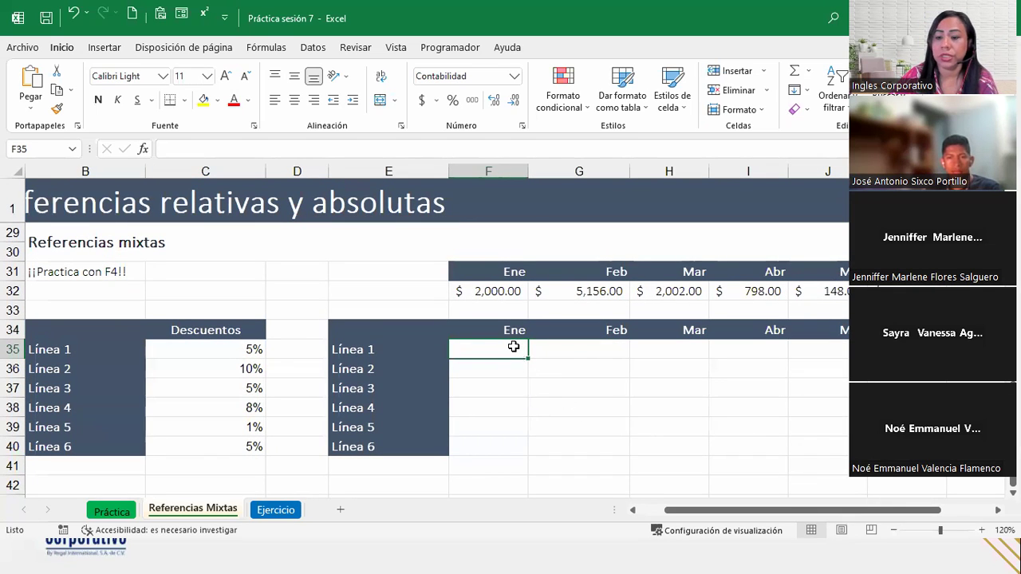
Step: Start =C35*F32 in F35, then discard it with Esc
{"action": "type", "text": "="}
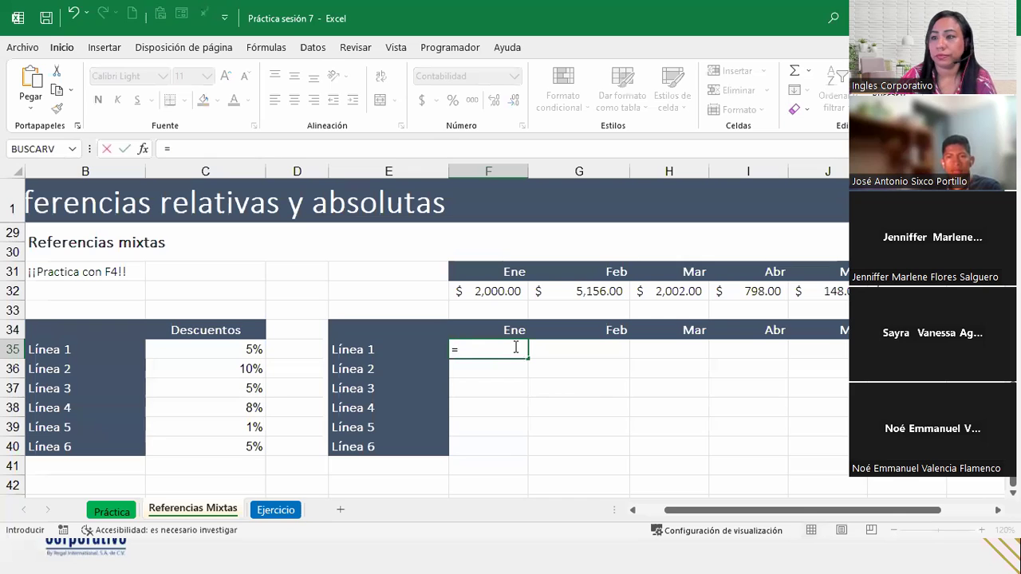
{"action": "left_click", "coordinate": [228, 351]}
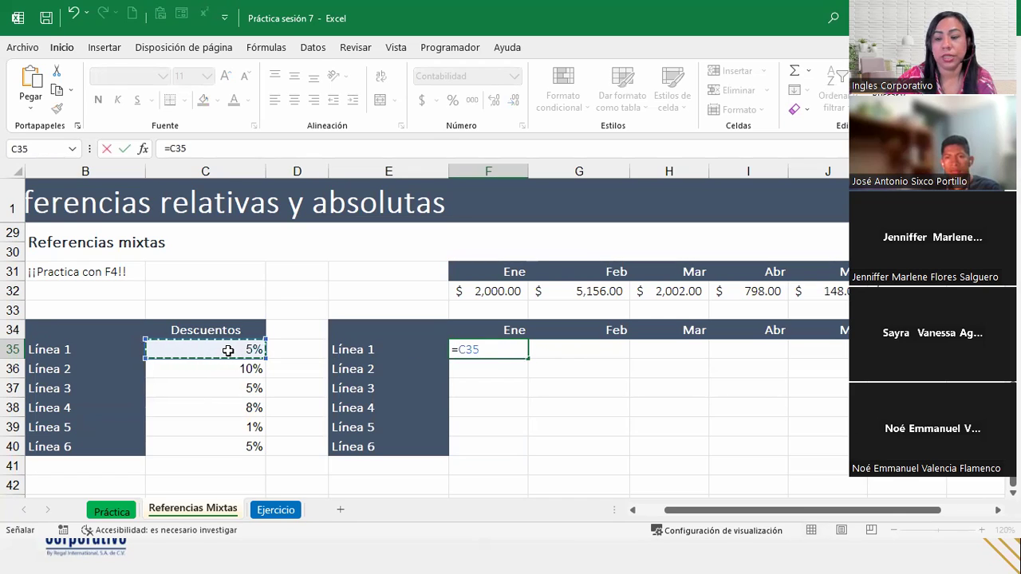
{"action": "type", "text": "*"}
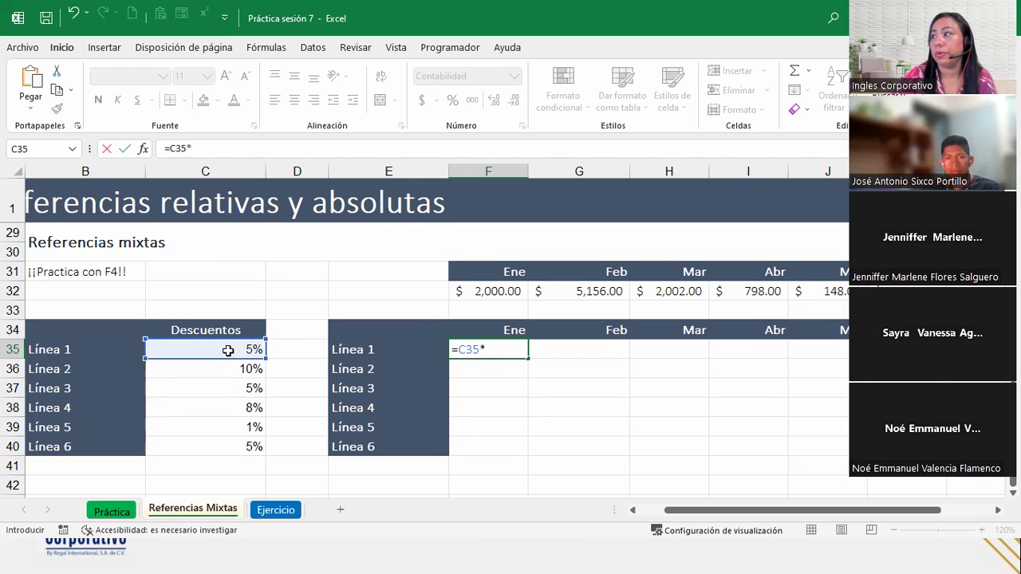
{"action": "left_click", "coordinate": [493, 292]}
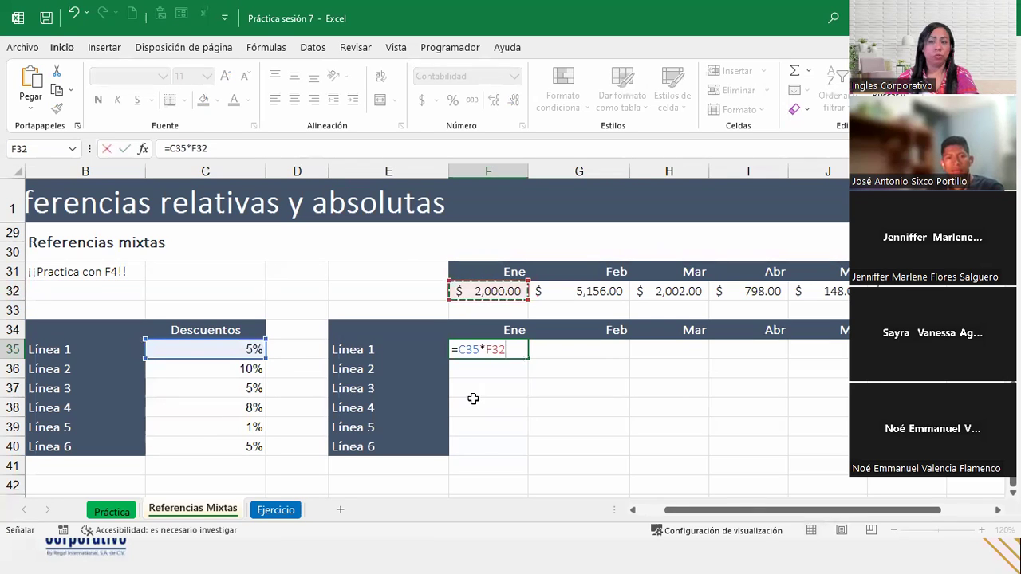
{"action": "key", "text": "Escape"}
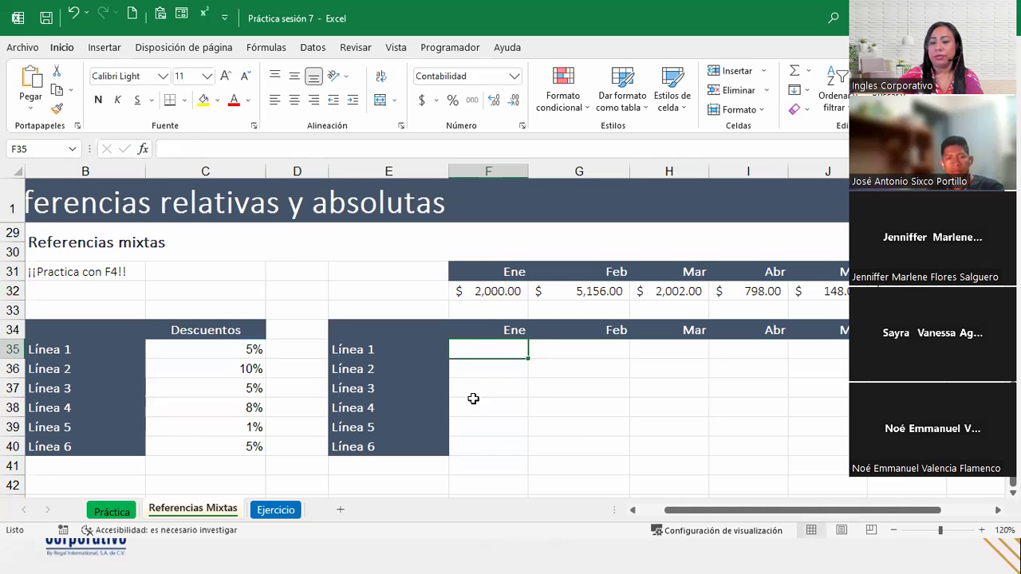
Step: Build the formula =F32*C35 in F35, multiplying the Ene amount by the Línea 1 discount
{"action": "type", "text": "="}
{"action": "key", "text": "BackSpace"}
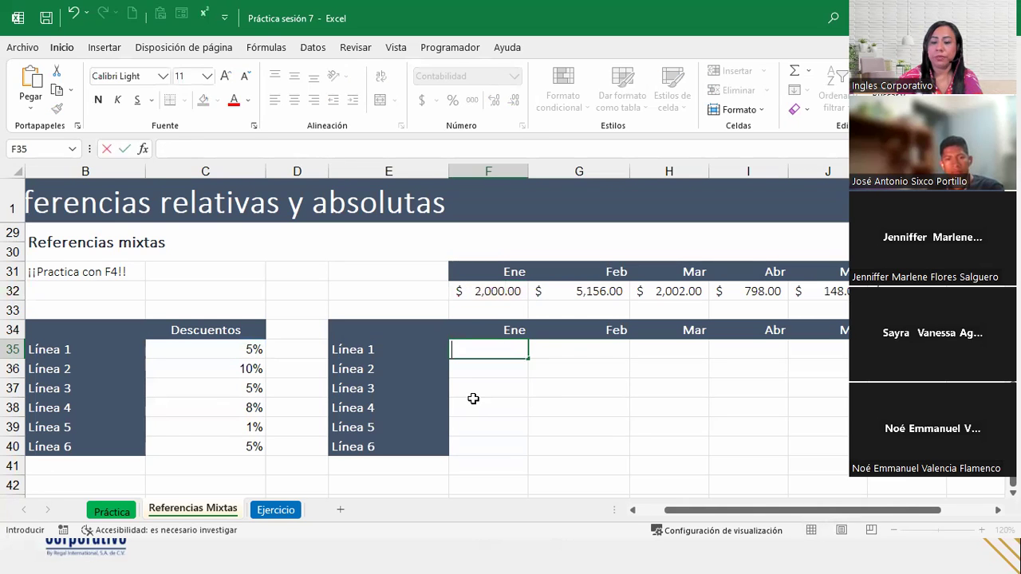
{"action": "type", "text": "="}
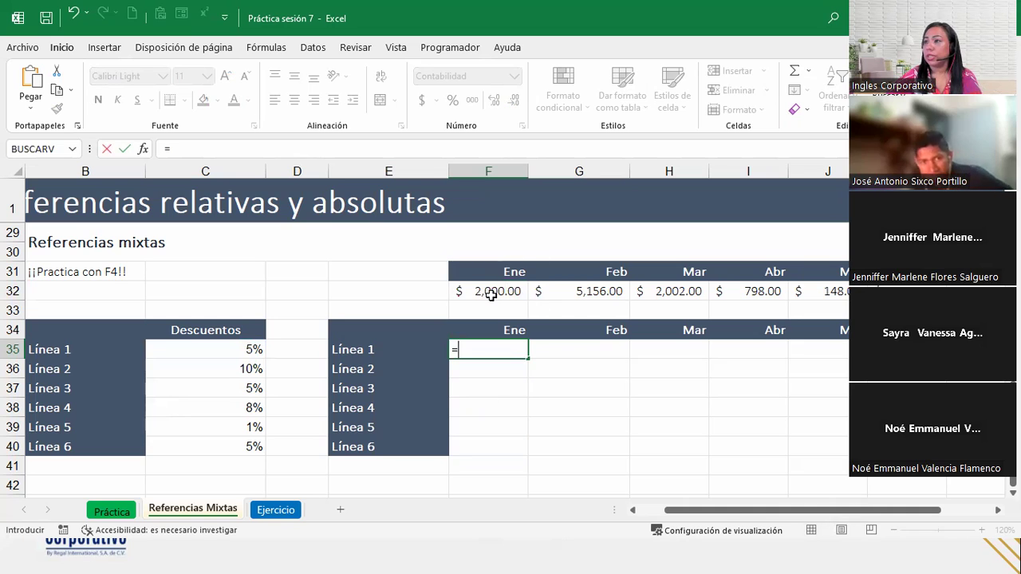
{"action": "left_click", "coordinate": [491, 294]}
{"action": "type", "text": "*"}
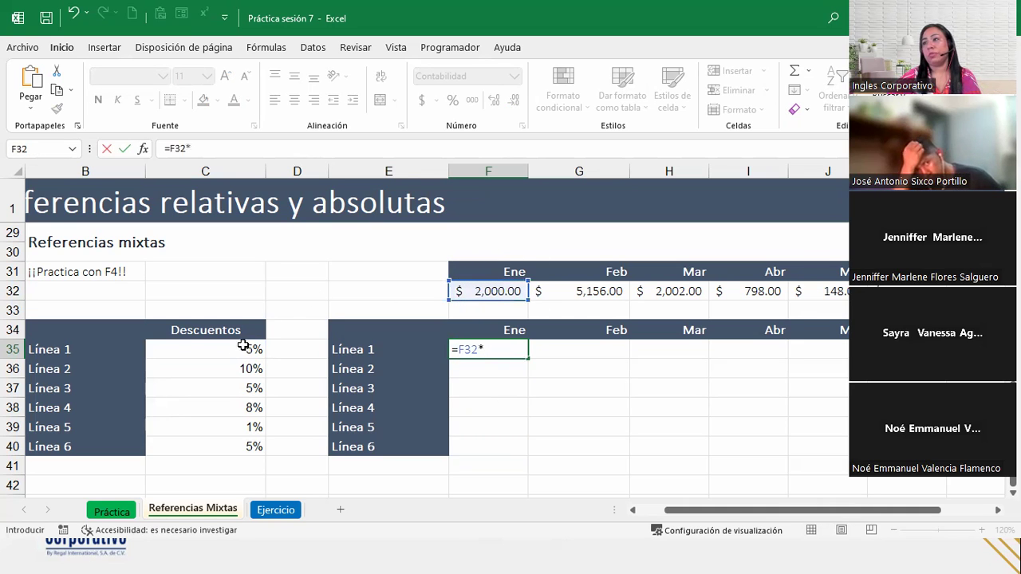
{"action": "left_click", "coordinate": [239, 351]}
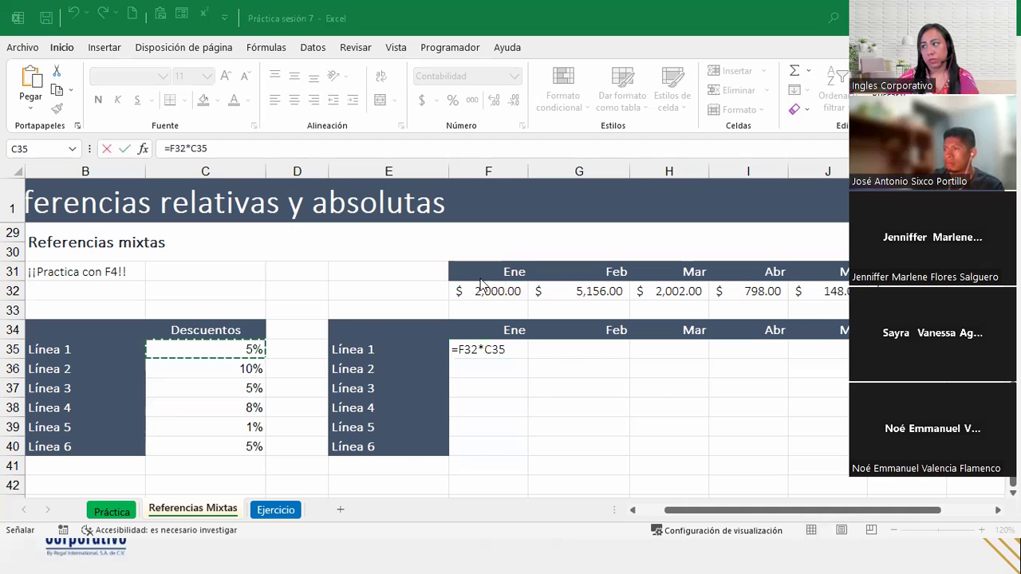
Step: Reopen F35's unfinished formula and place the edit point on the F32 reference
{"action": "left_click", "coordinate": [519, 343]}
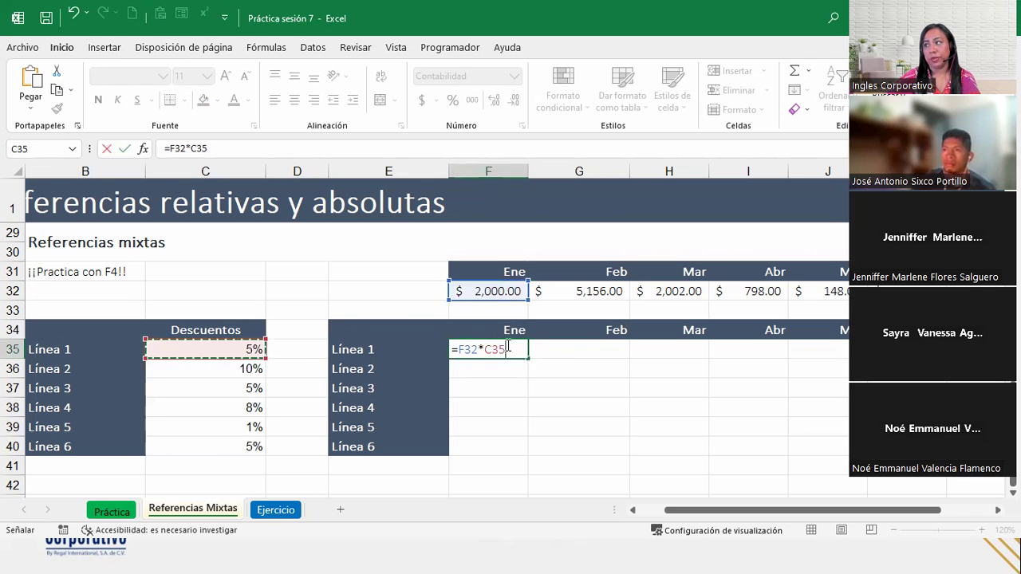
{"action": "left_click", "coordinate": [509, 348]}
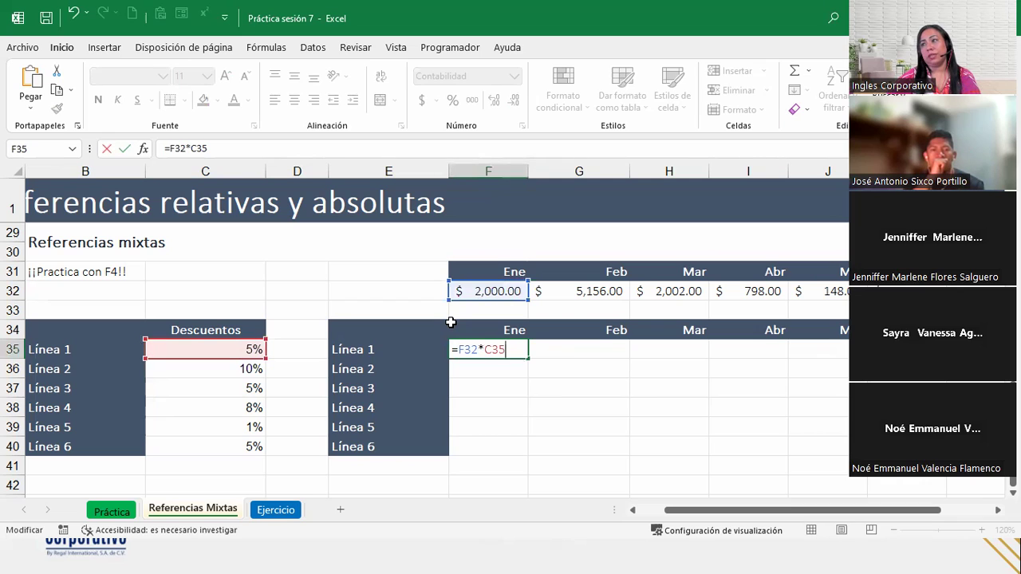
{"action": "left_click", "coordinate": [511, 345]}
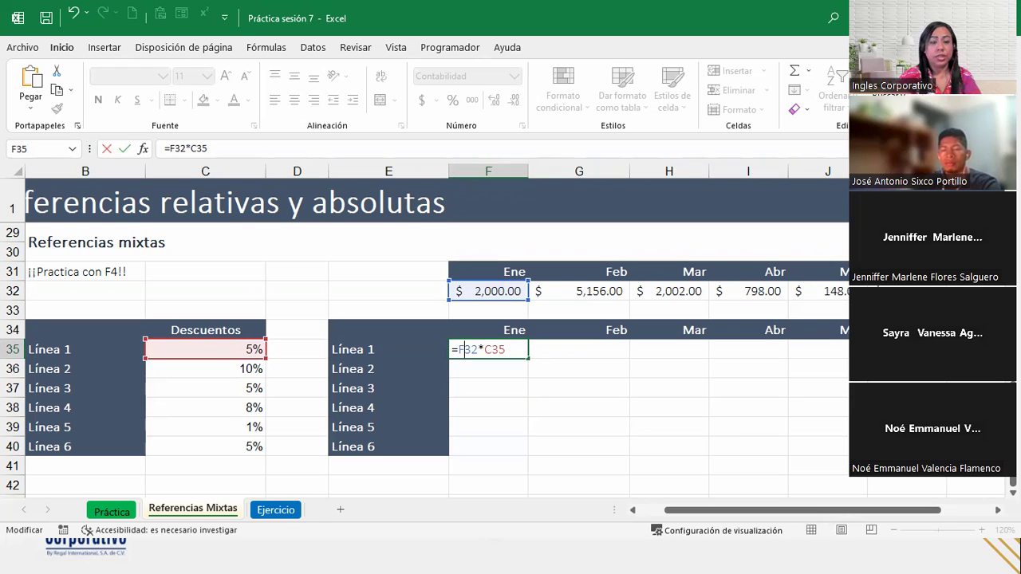
Step: Press F4 twice to turn F32 into the mixed reference F$32, giving =F$32*C35
{"action": "key", "text": "F4"}
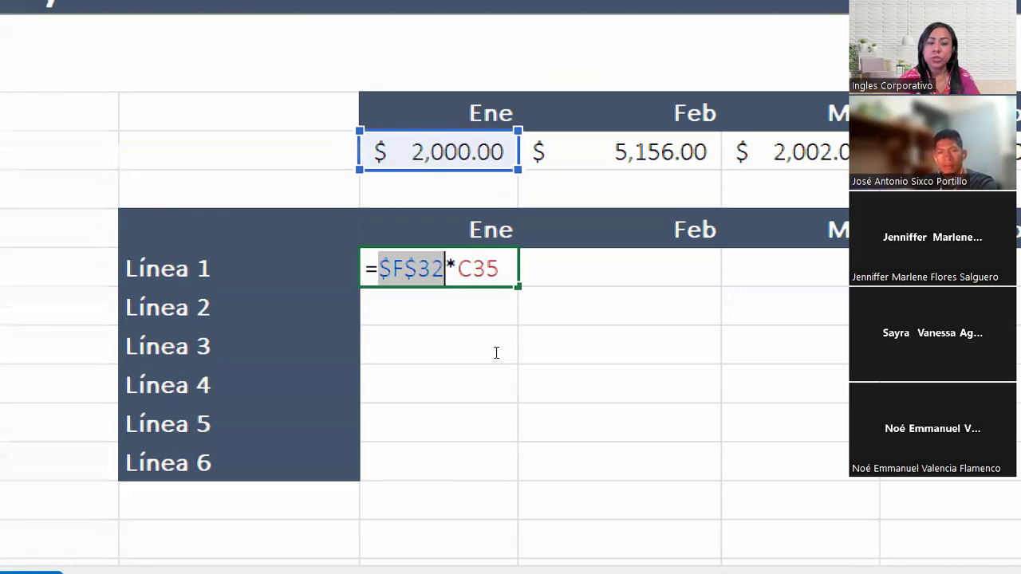
{"action": "key", "text": "F4"}
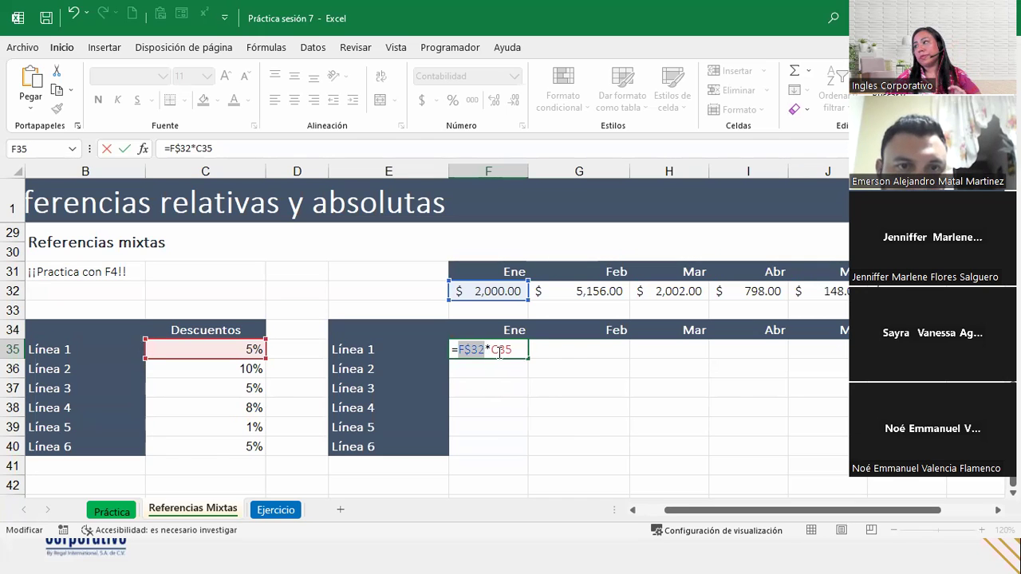
{"action": "left_click", "coordinate": [485, 350]}
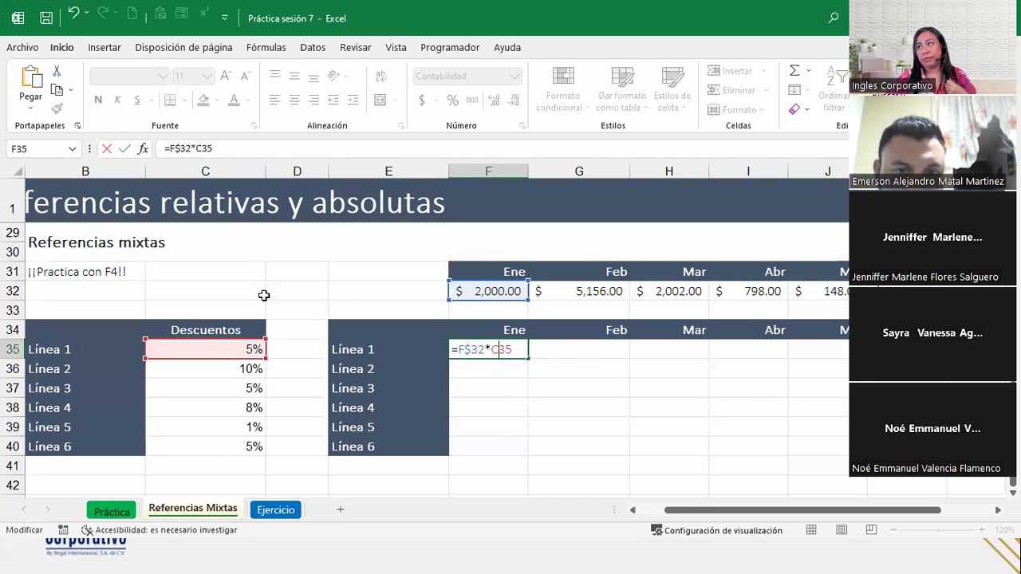
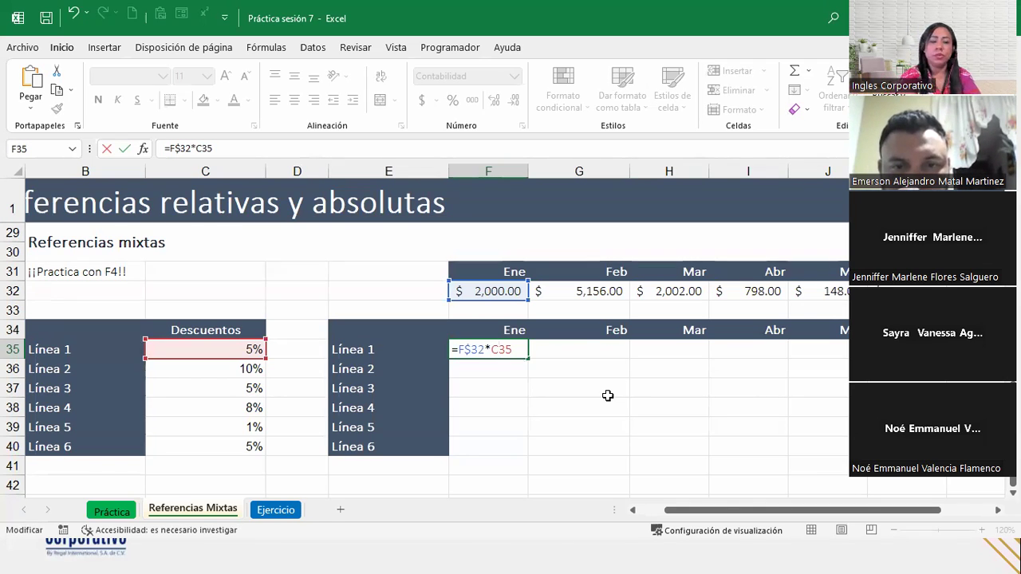
Step: Cycle the C35 reference with F4 to $C35, so F35 reads =F$32*$C35
{"action": "key", "text": "F4"}
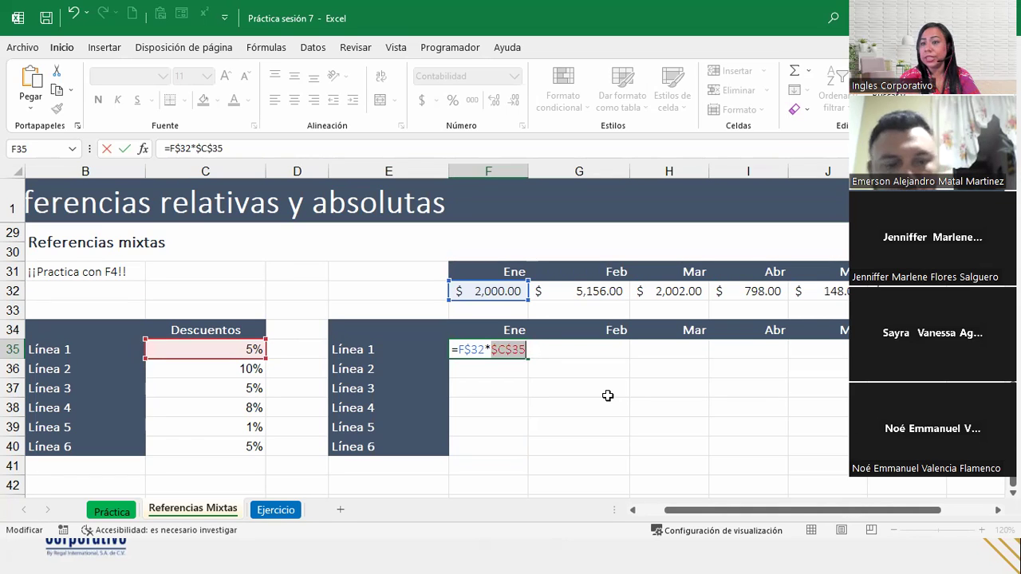
{"action": "key", "text": "F4"}
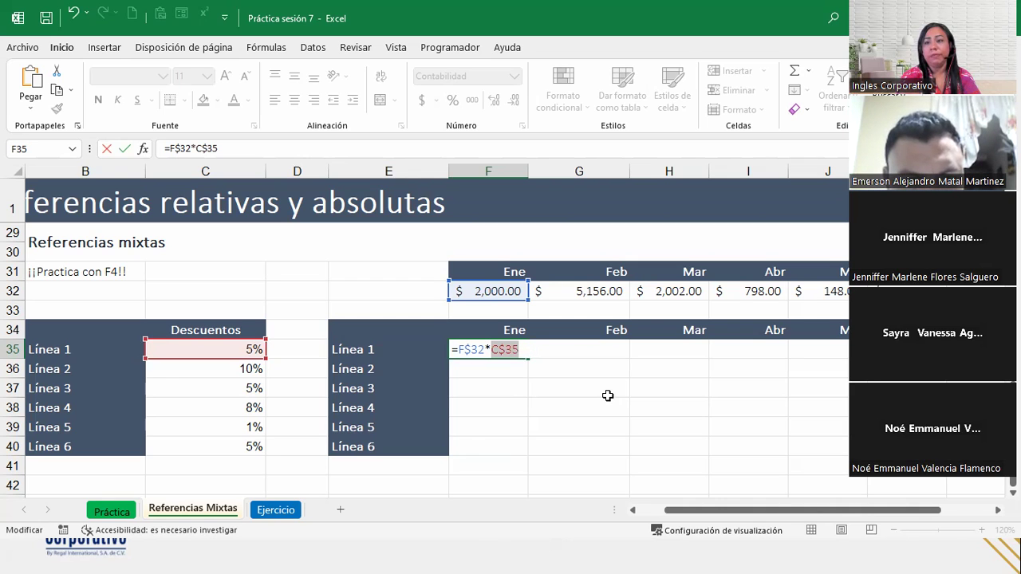
{"action": "key", "text": "F4"}
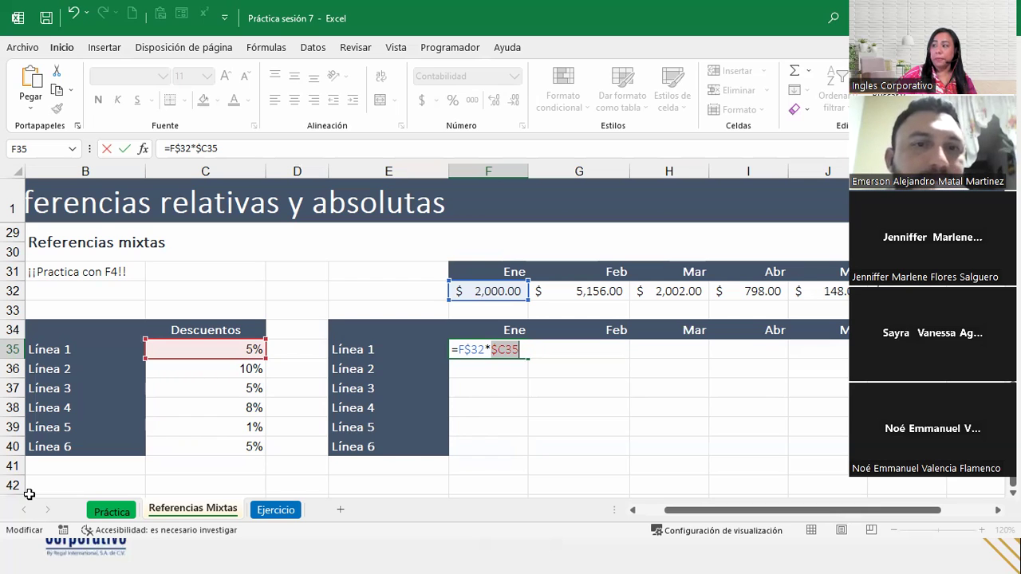
Step: Commit =F$32*$C35 in F35 so it shows $100.00 for Línea 1 in Ene
{"action": "left_click", "coordinate": [520, 349]}
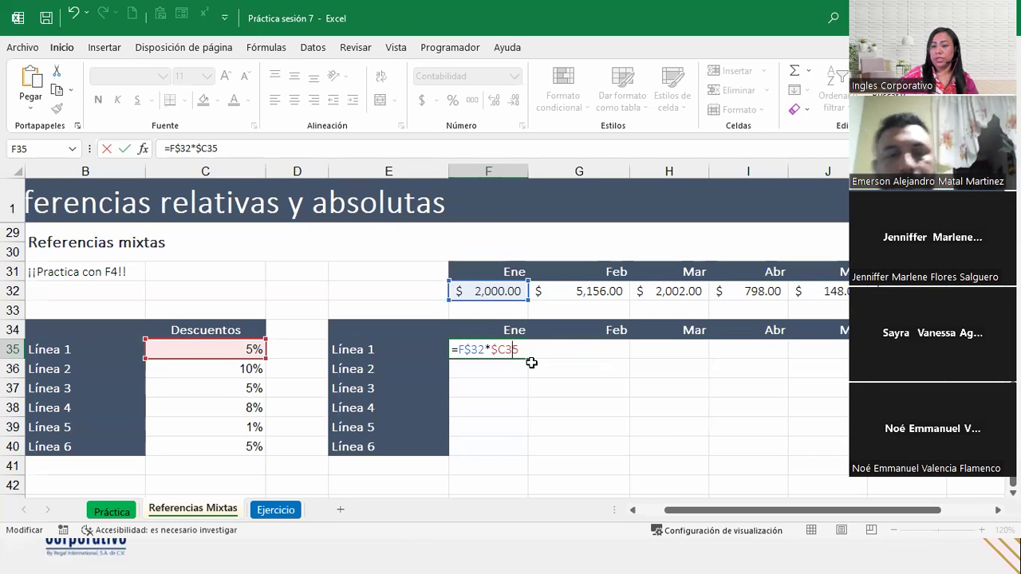
{"action": "key", "text": "Return"}
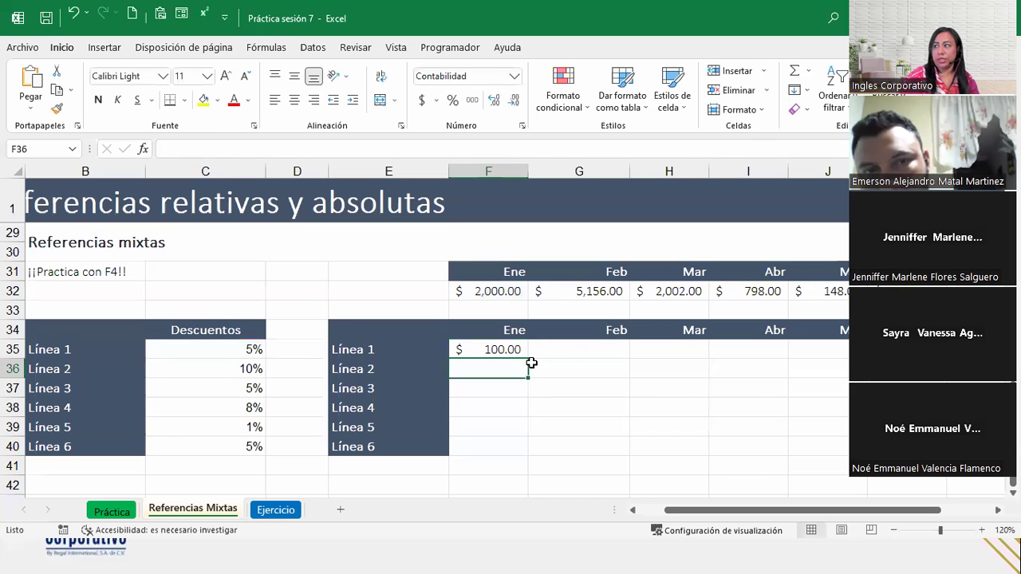
Step: Fill F35's formula across the month columns and down to Línea 6 in row 40
{"action": "left_click", "coordinate": [477, 350]}
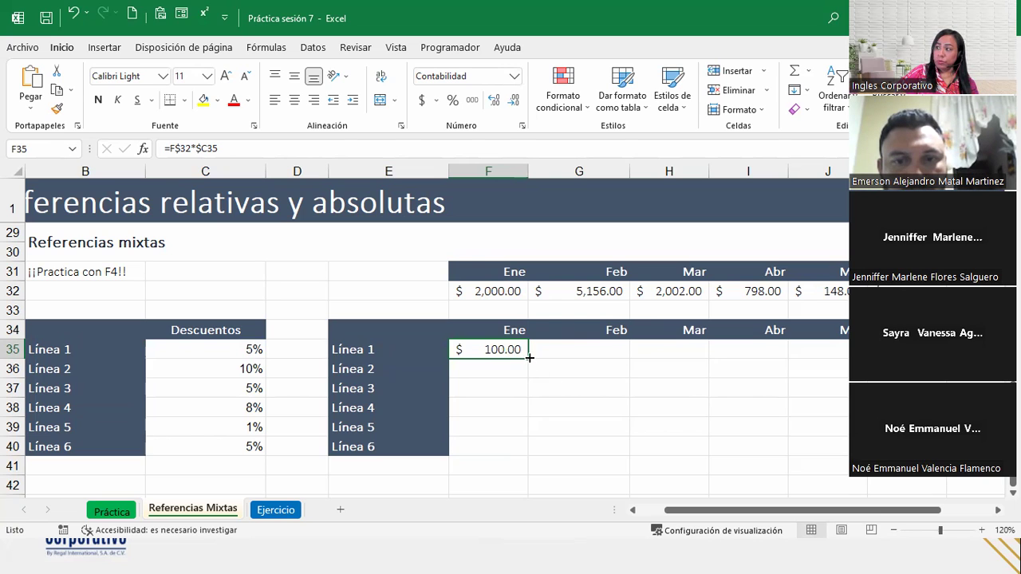
{"action": "left_click_drag", "start_coordinate": [526, 358], "coordinate": [858, 360]}
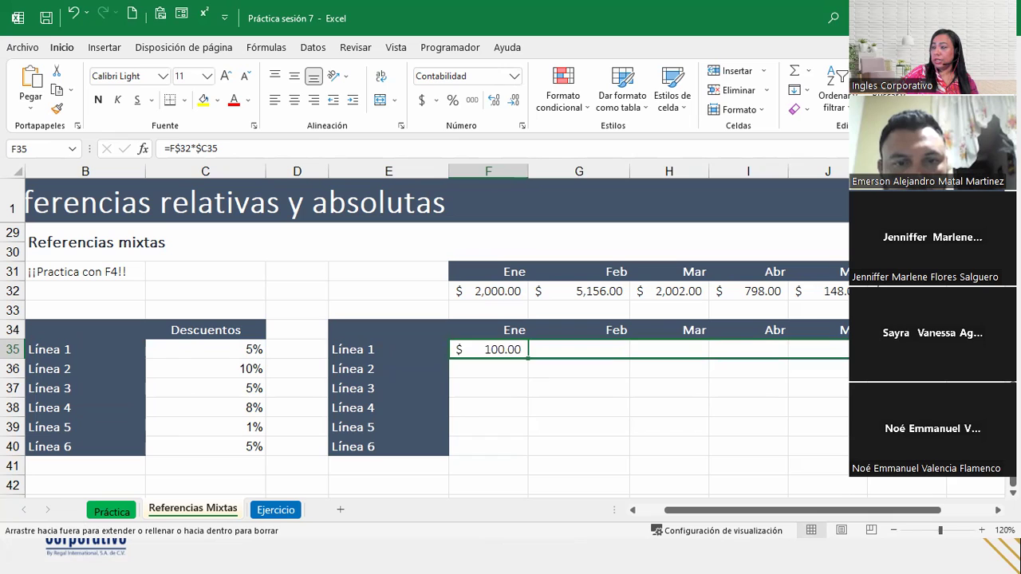
{"action": "left_click_drag", "start_coordinate": [858, 359], "coordinate": [858, 359]}
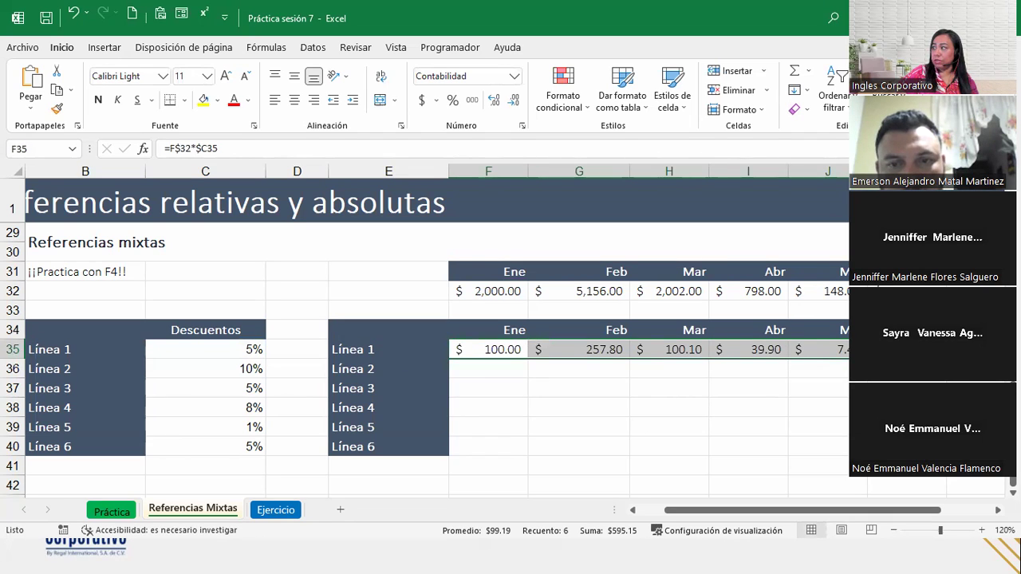
{"action": "left_click_drag", "start_coordinate": [858, 359], "coordinate": [858, 446]}
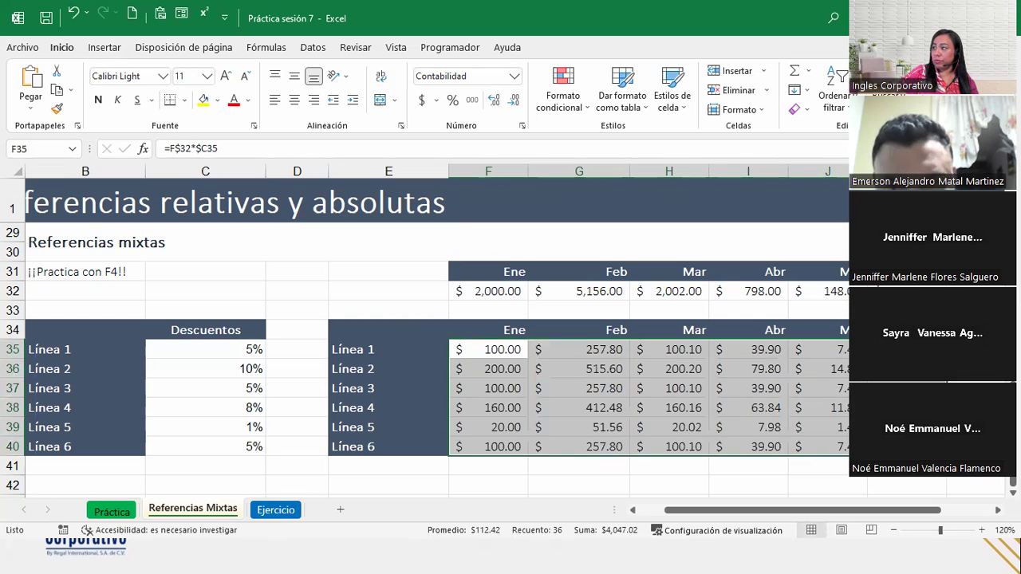
Step: Check the copied discount formulas in the table, including F37
{"action": "left_click", "coordinate": [901, 447]}
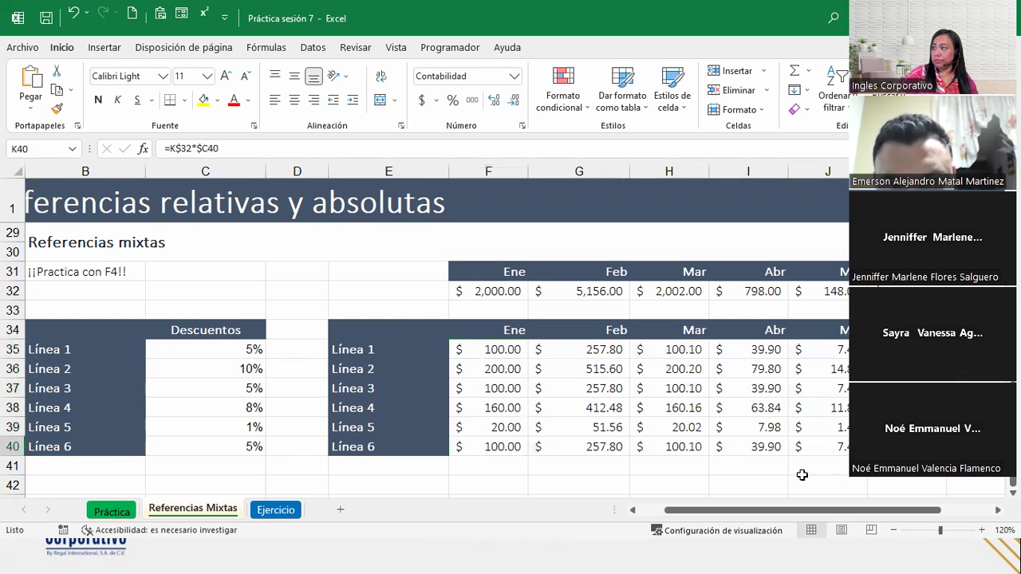
{"action": "left_click", "coordinate": [768, 403]}
{"action": "left_click", "coordinate": [659, 399]}
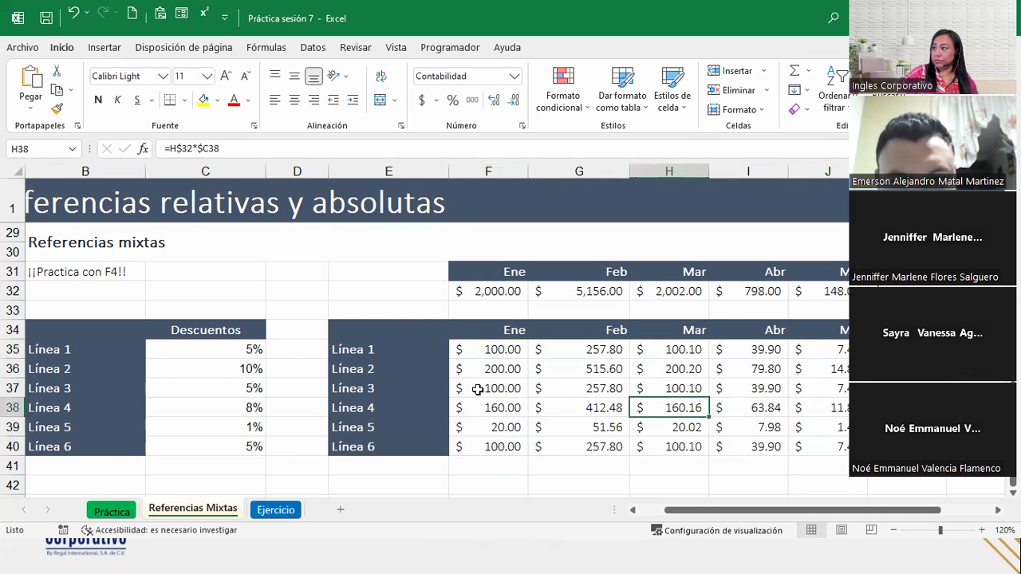
{"action": "left_click", "coordinate": [479, 389]}
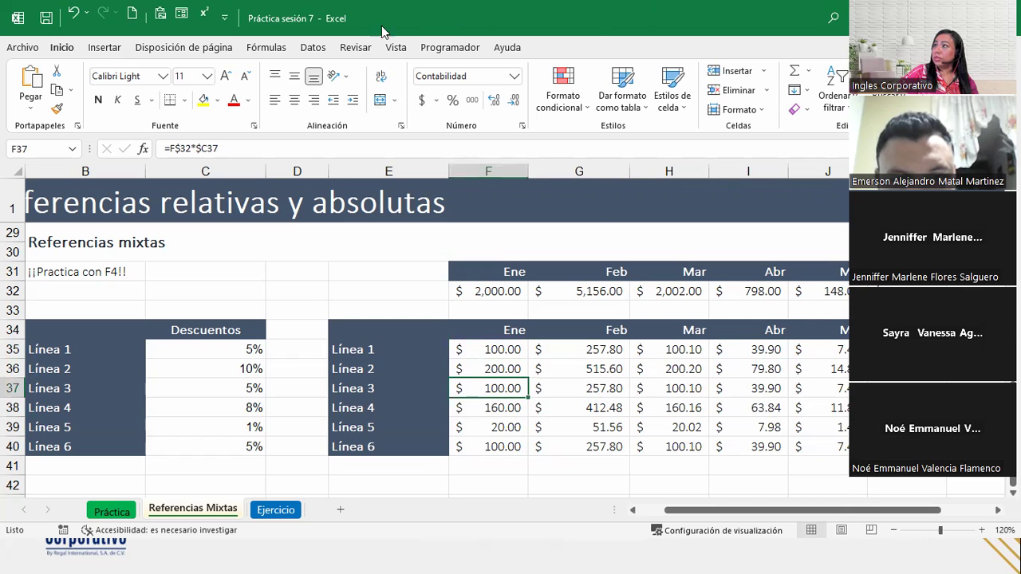
Step: Show formulas on the sheet, zoom and scroll to review the month columns, then show values again
{"action": "left_click", "coordinate": [270, 49]}
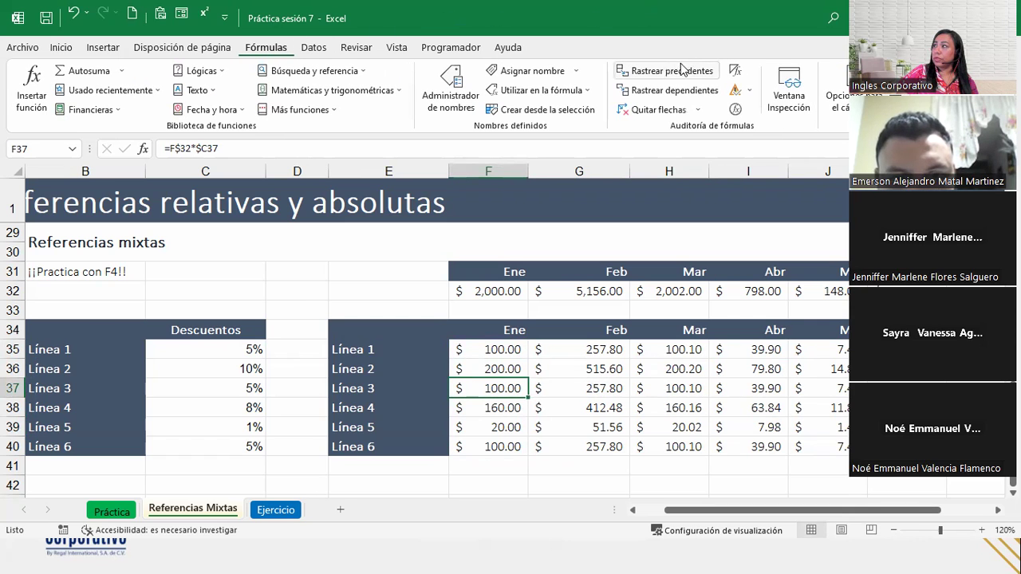
{"action": "left_click", "coordinate": [735, 72]}
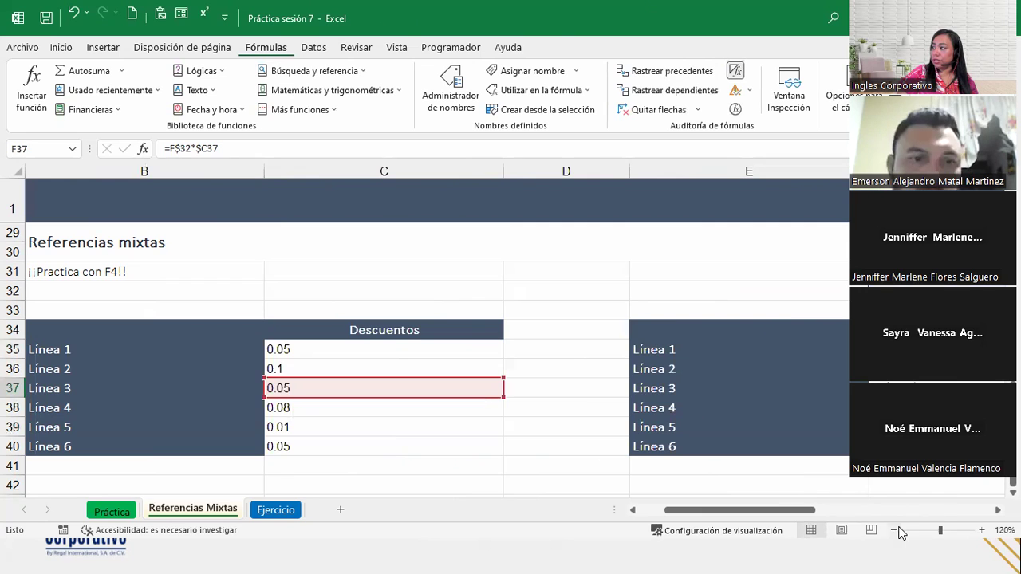
{"action": "left_click", "coordinate": [895, 530]}
{"action": "left_click", "coordinate": [895, 531]}
{"action": "left_click", "coordinate": [895, 530]}
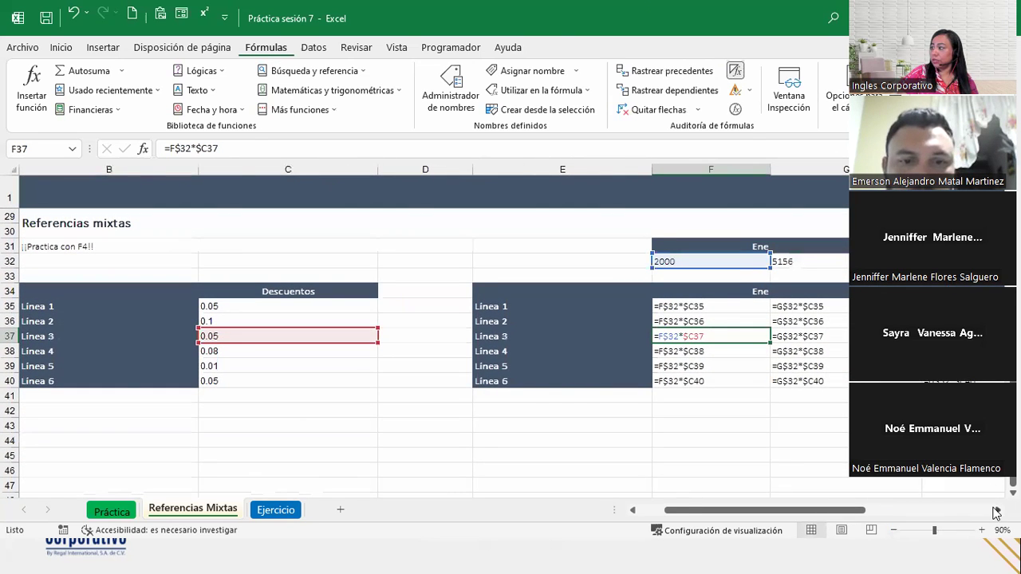
{"action": "left_click", "coordinate": [997, 510]}
{"action": "left_click", "coordinate": [997, 510]}
{"action": "left_click", "coordinate": [997, 510]}
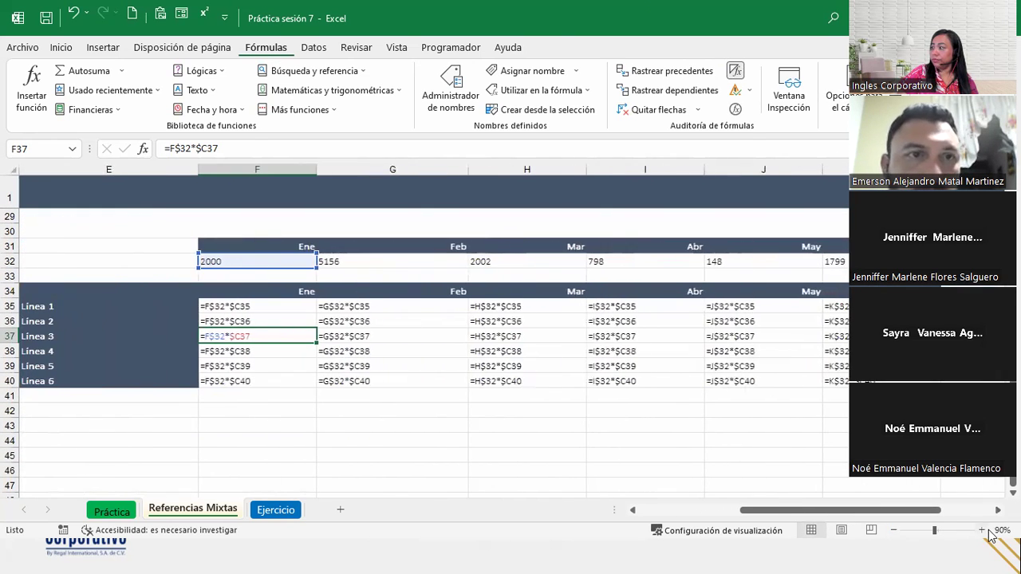
{"action": "left_click", "coordinate": [982, 530]}
{"action": "left_click", "coordinate": [982, 531]}
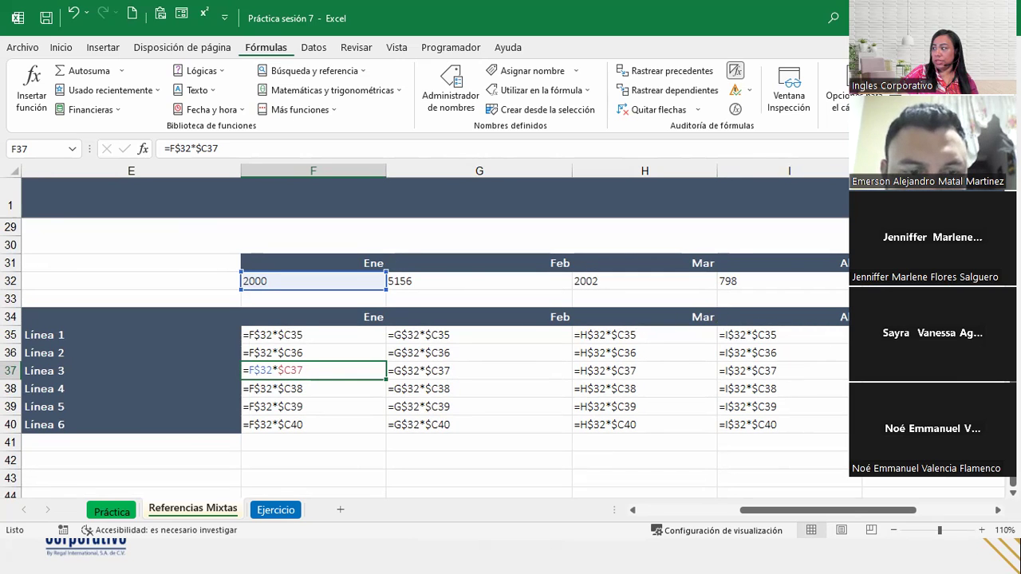
{"action": "mouse_move", "coordinate": [855, 517]}
{"action": "left_mouse_down"}
{"action": "mouse_move", "coordinate": [829, 520]}
{"action": "mouse_move", "coordinate": [844, 514]}
{"action": "left_mouse_up"}
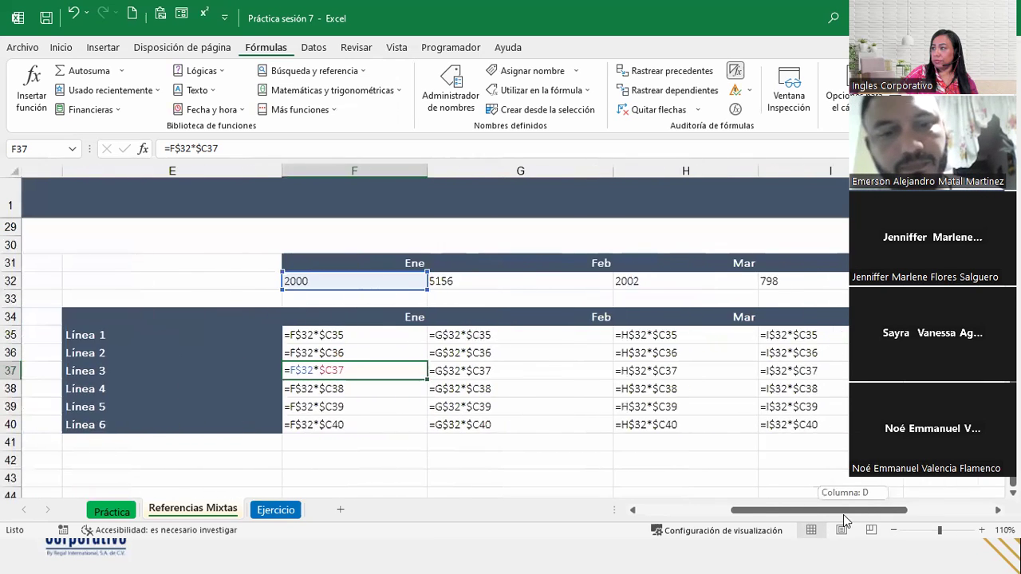
{"action": "left_click", "coordinate": [736, 74]}
Step: Undo the fills until only F35 with $100.00 remains in the discount table
{"action": "left_click_drag", "start_coordinate": [754, 509], "coordinate": [667, 515]}
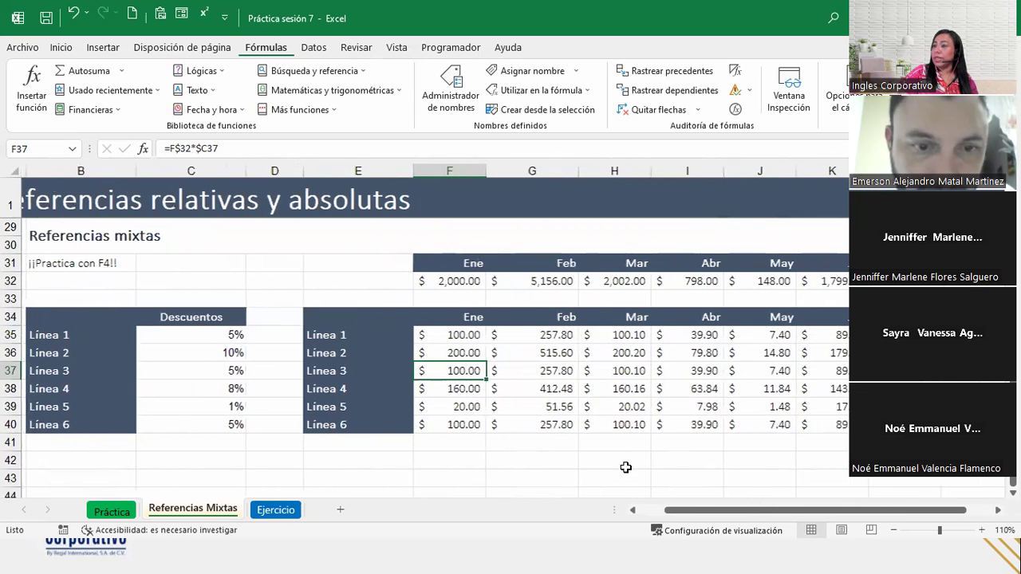
{"action": "left_click", "coordinate": [74, 13]}
{"action": "left_click", "coordinate": [74, 13]}
{"action": "left_click", "coordinate": [74, 13]}
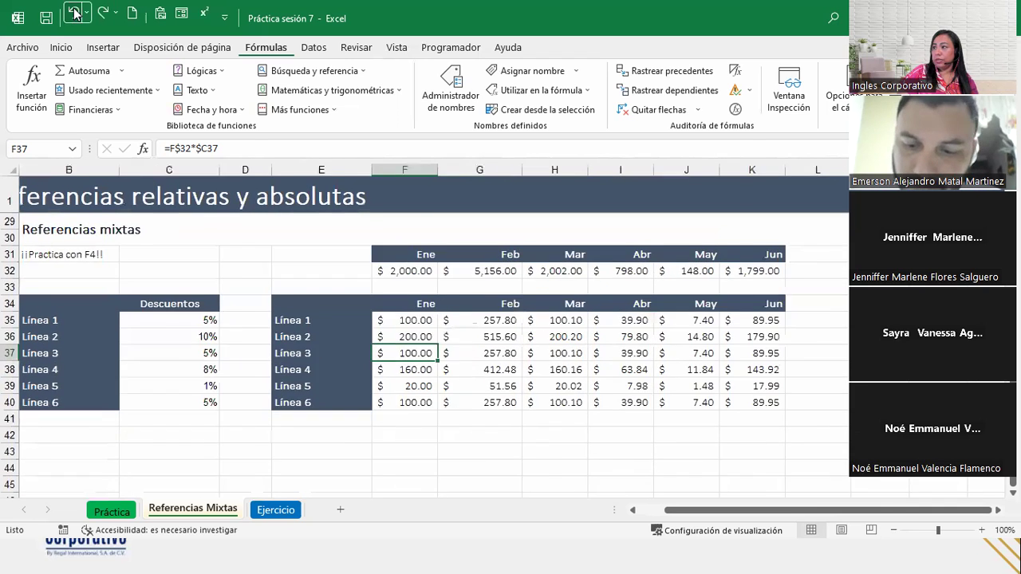
{"action": "left_click", "coordinate": [74, 13]}
{"action": "left_click", "coordinate": [74, 13]}
{"action": "left_click", "coordinate": [74, 13]}
{"action": "left_click", "coordinate": [74, 13]}
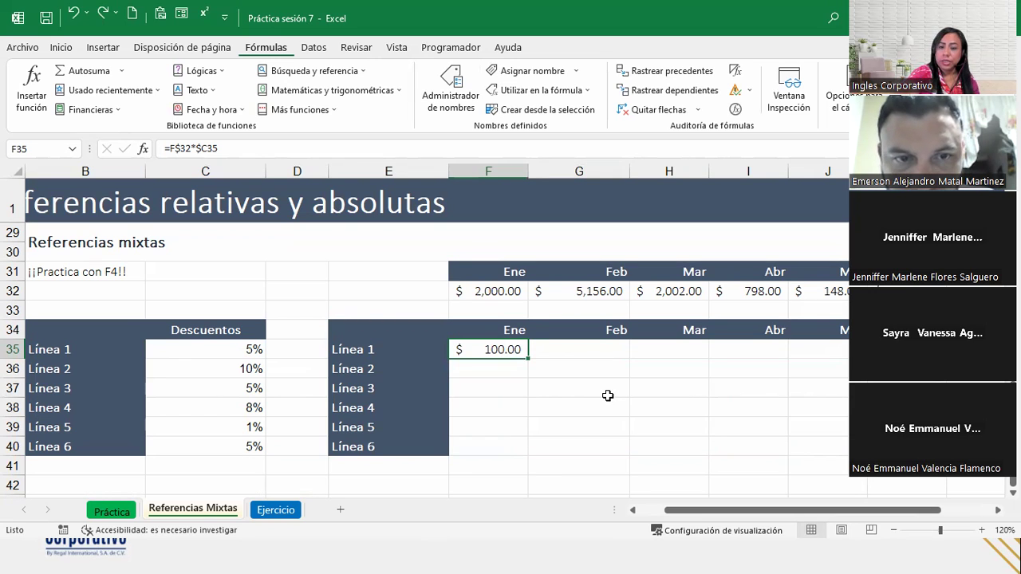
Step: Start F35's formula as =F$32, locking row 32 of the Ene amount
{"action": "type", "text": "="}
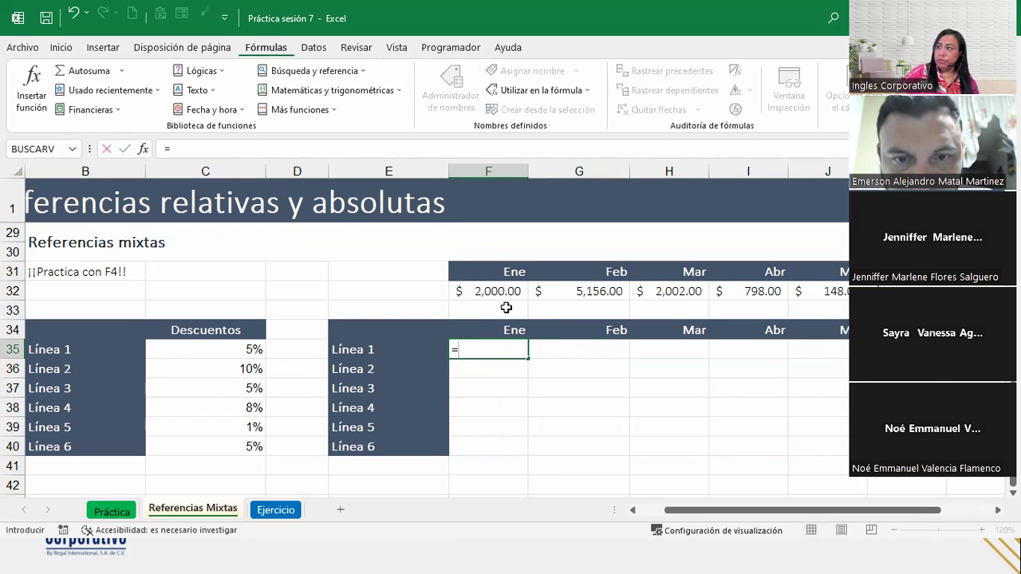
{"action": "left_click", "coordinate": [500, 292]}
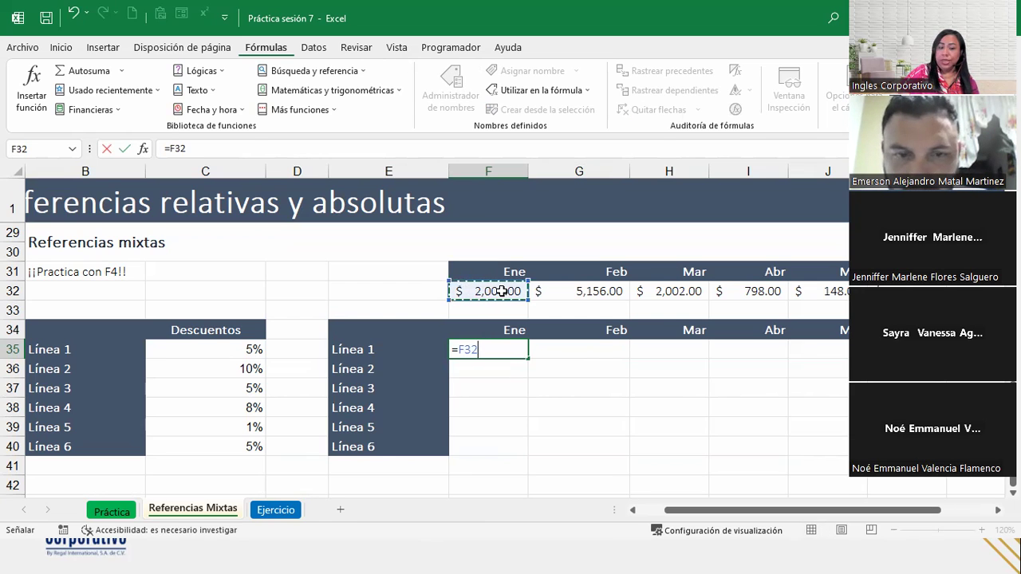
{"action": "key", "text": "F4"}
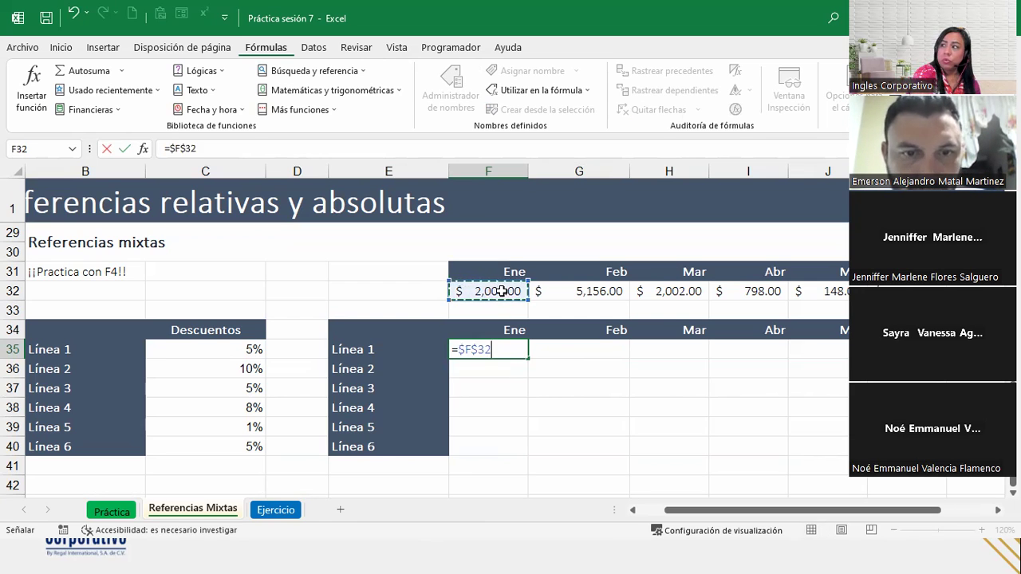
{"action": "key", "text": "F4"}
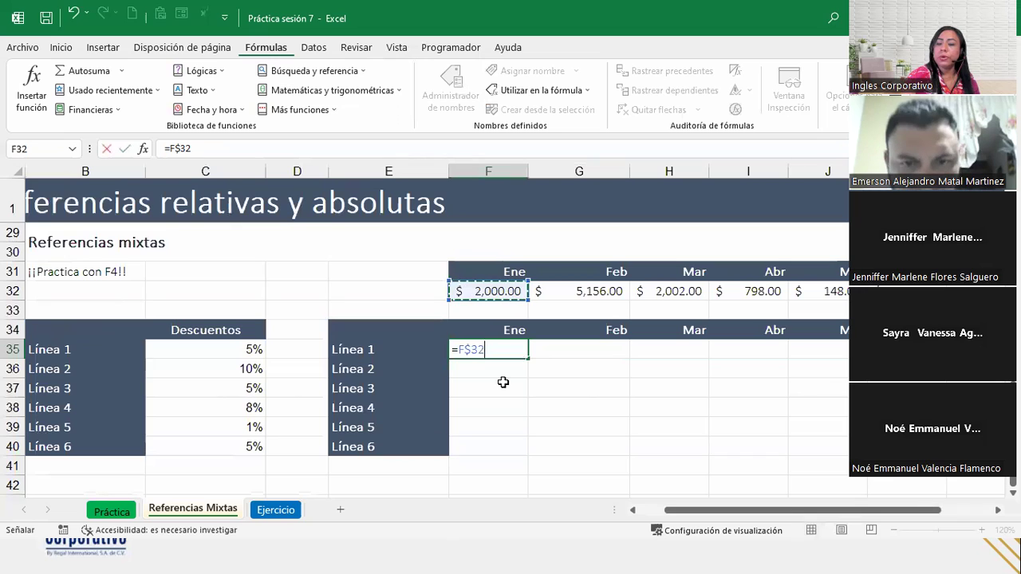
Step: Multiply by the Línea 1 discount as $C35, locking its column
{"action": "type", "text": "*"}
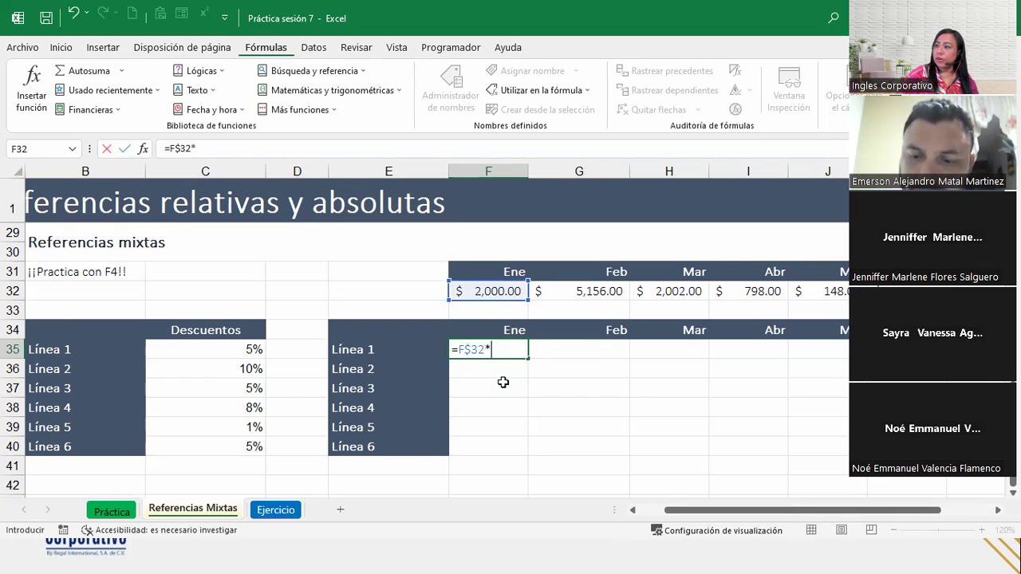
{"action": "left_click", "coordinate": [197, 355]}
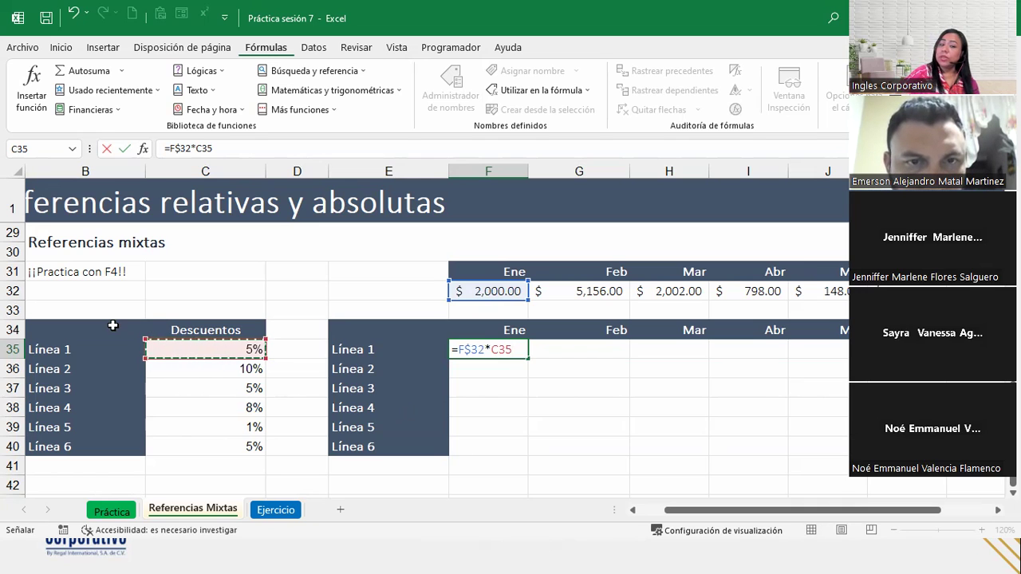
{"action": "key", "text": "F4"}
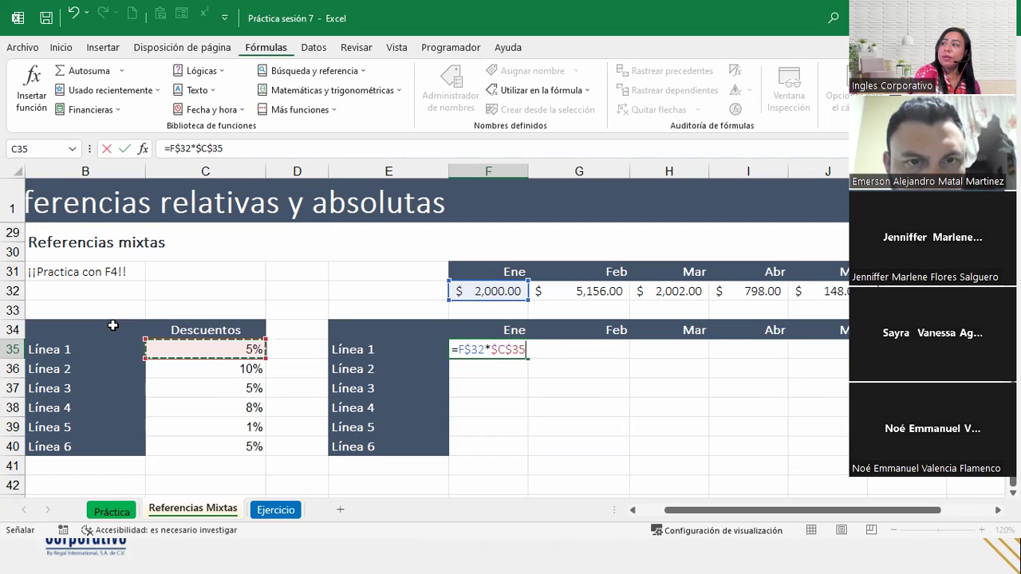
{"action": "key", "text": "F4"}
{"action": "key", "text": "F4"}
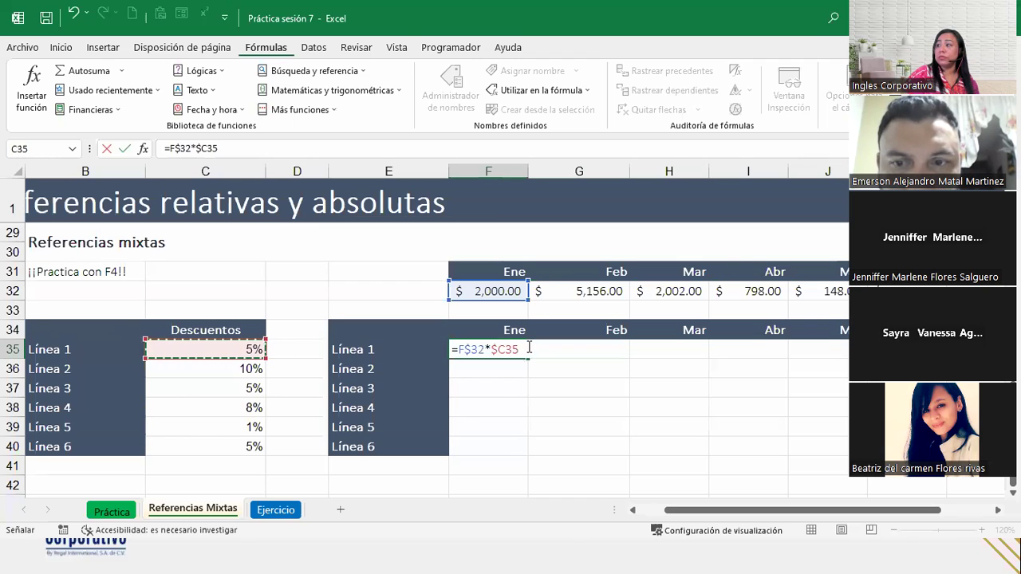
Step: Commit F35, fill it across to K35 and down to row 40, then show formulas
{"action": "key", "text": "Return"}
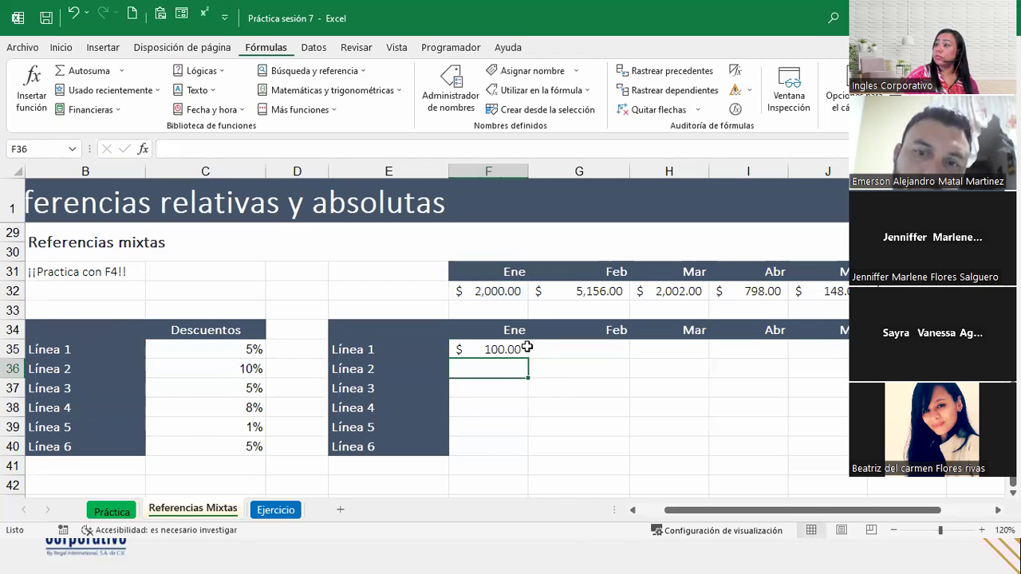
{"action": "left_click", "coordinate": [525, 349]}
{"action": "mouse_move", "coordinate": [527, 357]}
{"action": "left_mouse_down"}
{"action": "mouse_move", "coordinate": [894, 356]}
{"action": "mouse_move", "coordinate": [946, 454]}
{"action": "left_mouse_up"}
{"action": "left_click", "coordinate": [908, 408]}
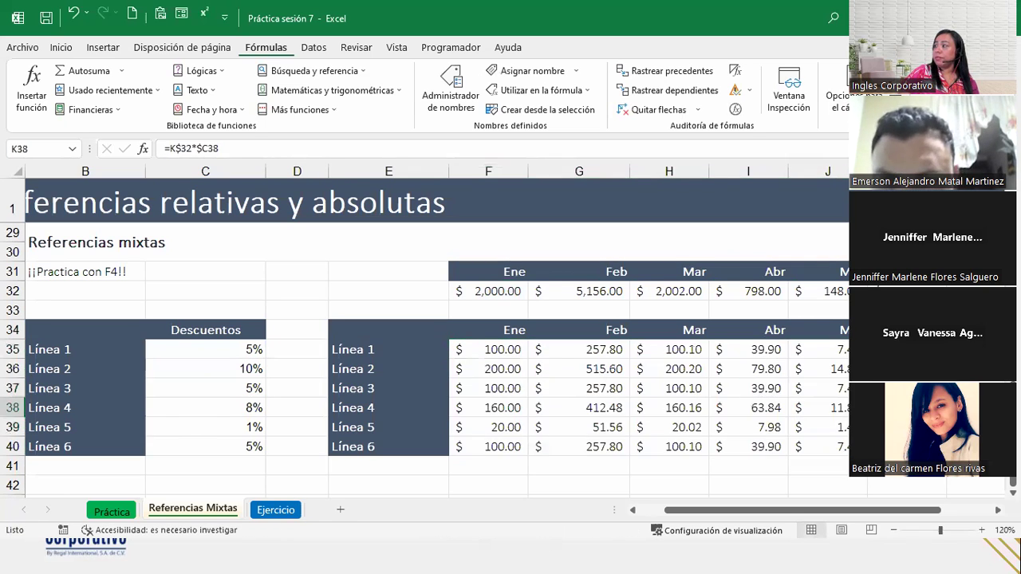
{"action": "left_click", "coordinate": [858, 485]}
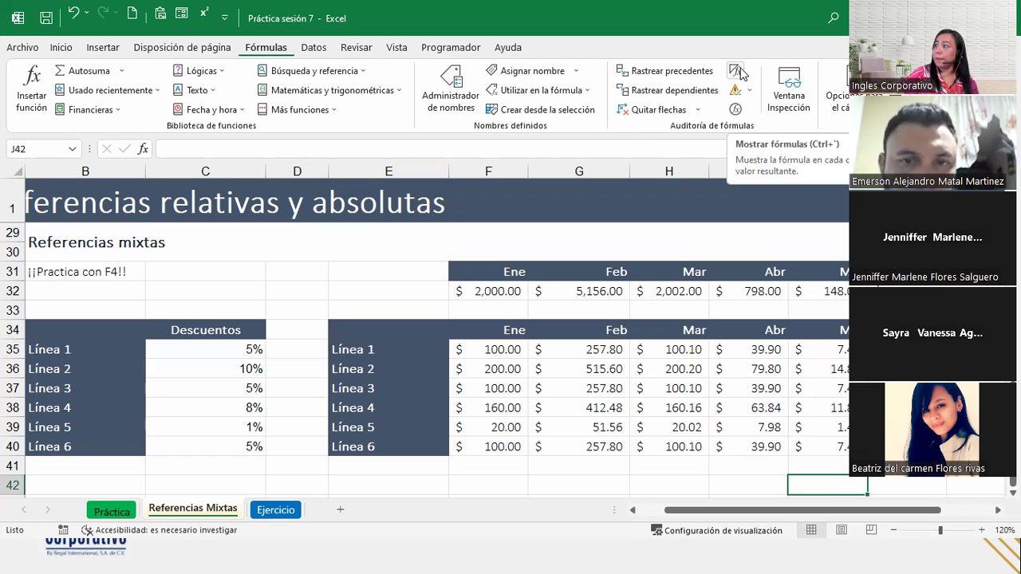
{"action": "left_click", "coordinate": [737, 71]}
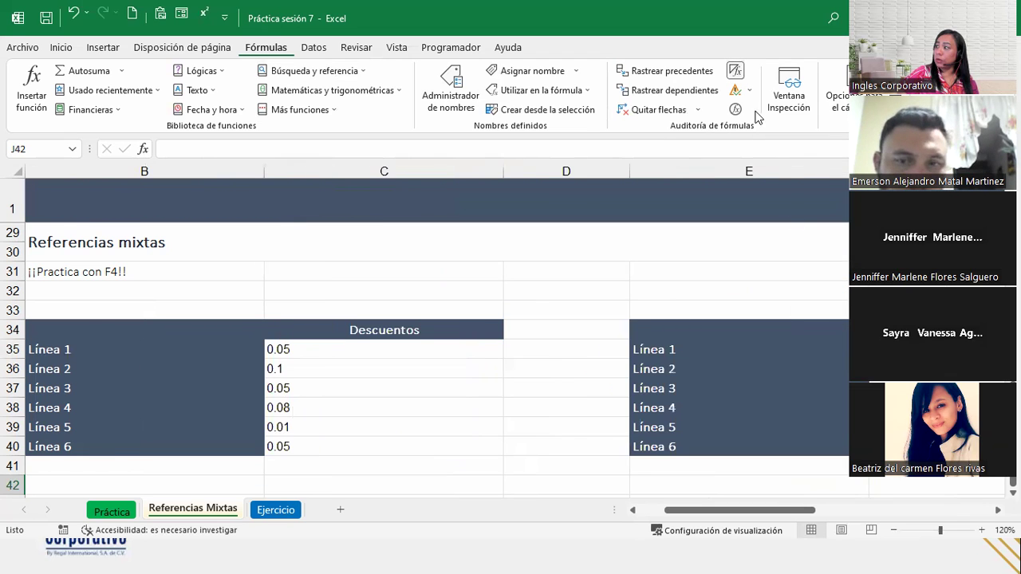
Step: Review the formulas, return to showing values, check F35, then switch to the Ejercicio sheet
{"action": "left_click_drag", "start_coordinate": [778, 508], "coordinate": [871, 515]}
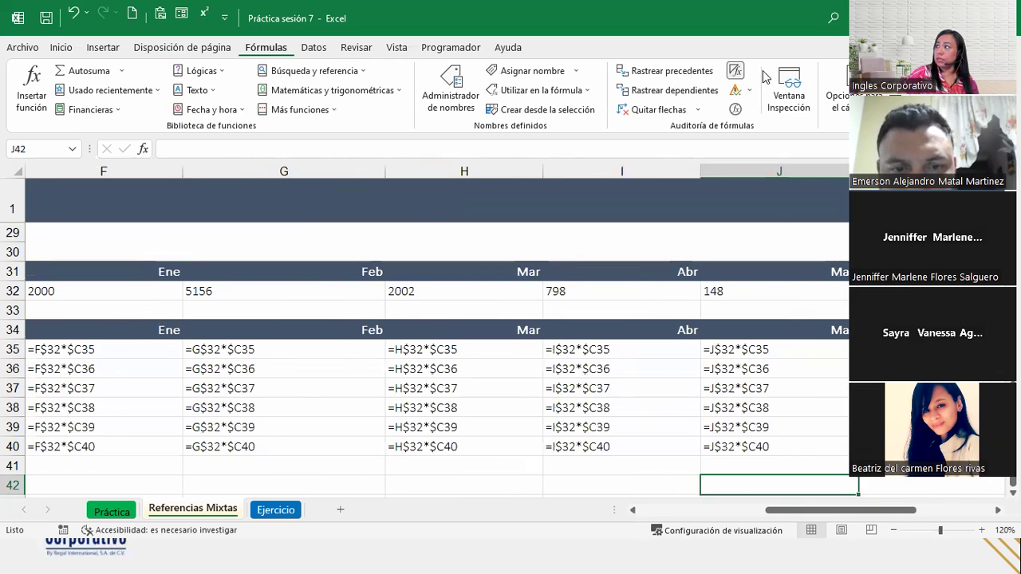
{"action": "left_click", "coordinate": [736, 72]}
{"action": "left_click_drag", "start_coordinate": [782, 510], "coordinate": [678, 509]}
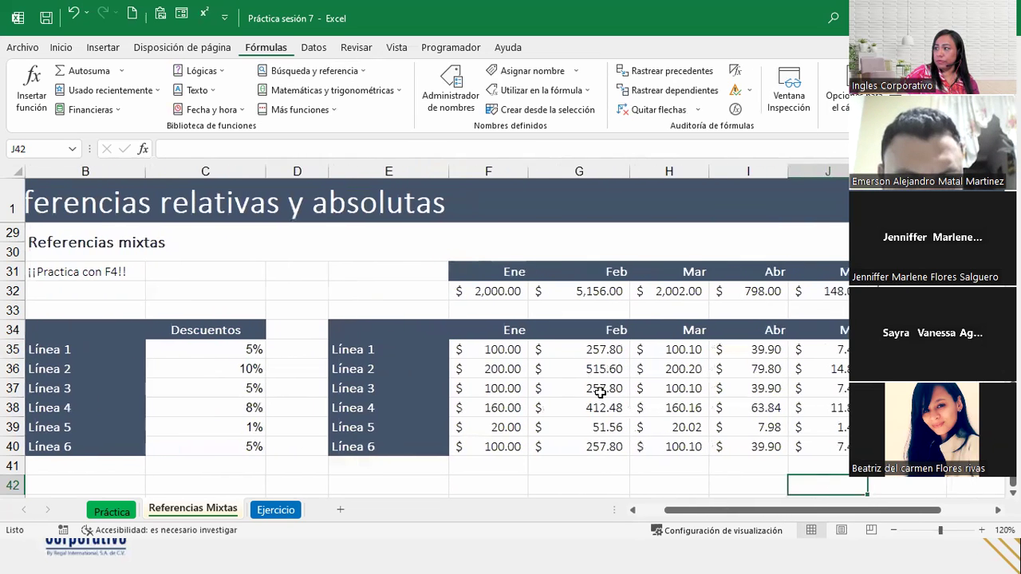
{"action": "left_click", "coordinate": [490, 351]}
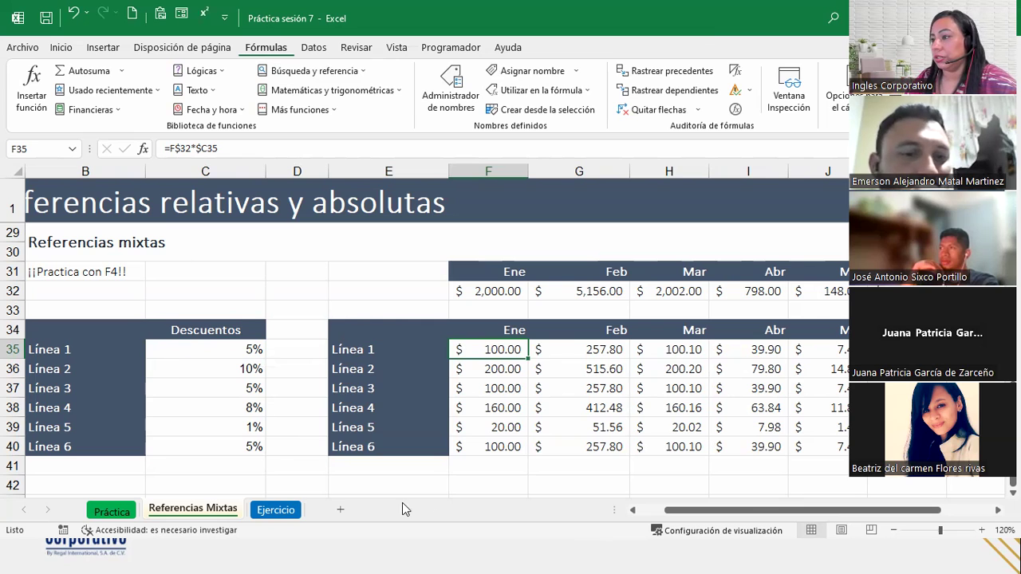
{"action": "left_click", "coordinate": [279, 510]}
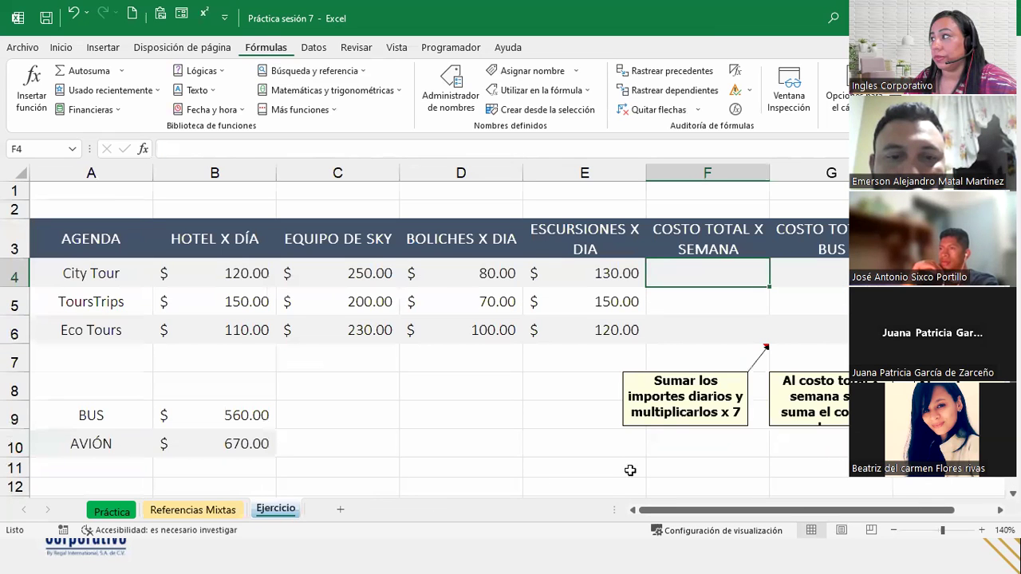
Step: Zoom the Ejercicio sheet out from 140% to 120%
{"action": "left_click", "coordinate": [893, 532]}
{"action": "left_click", "coordinate": [893, 531]}
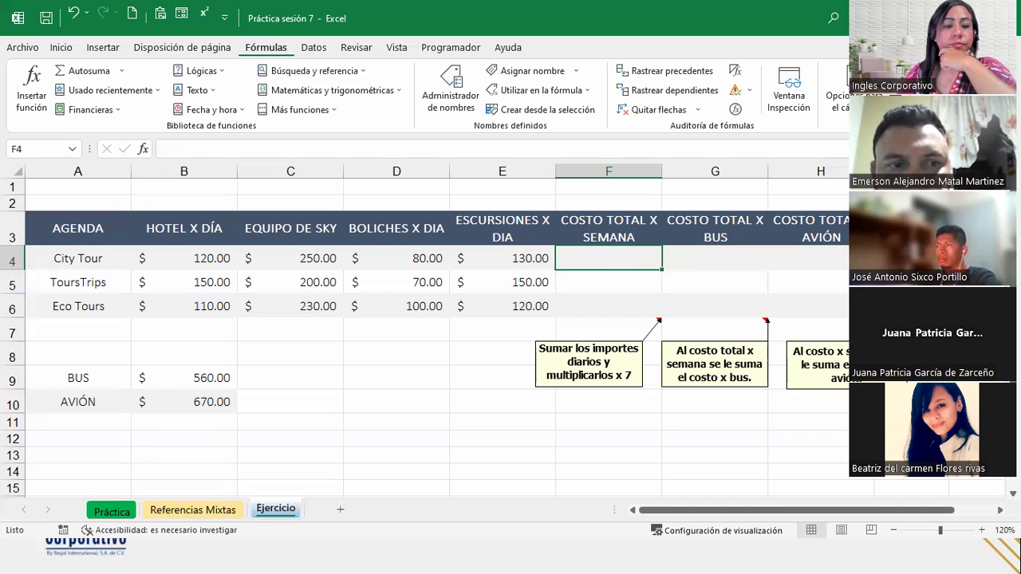
{"action": "key", "text": "alt+Tab"}
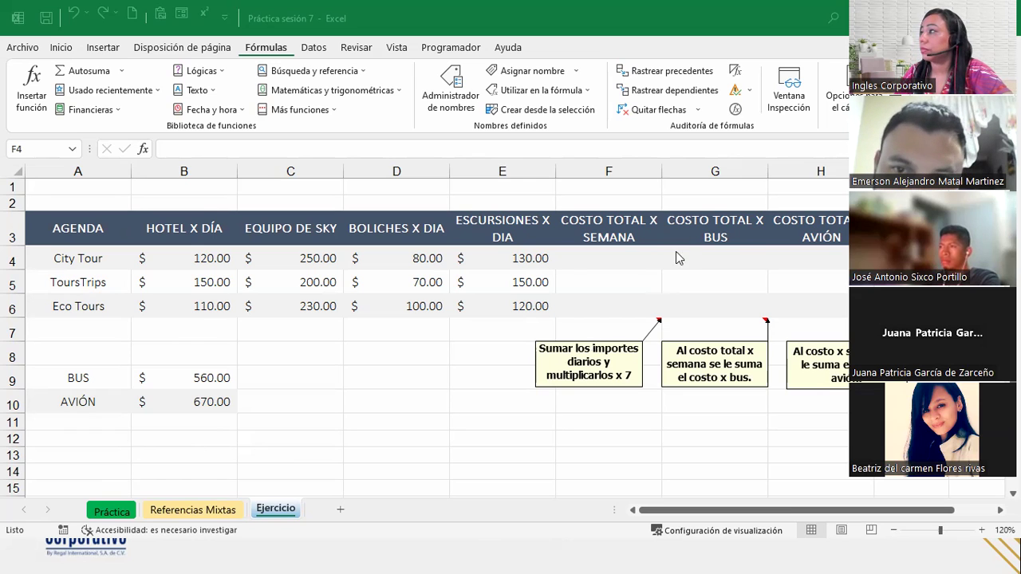
Step: Enter =(B4+C4+D4+E4)*7 in F4, giving a City Tour weekly cost of $4,060.00
{"action": "double_click", "coordinate": [639, 258]}
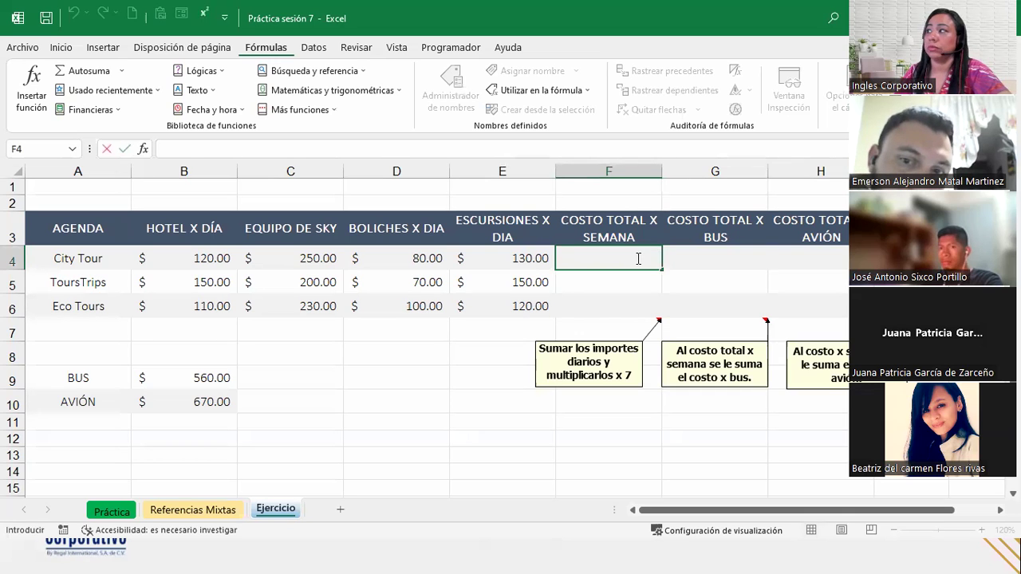
{"action": "type", "text": "="}
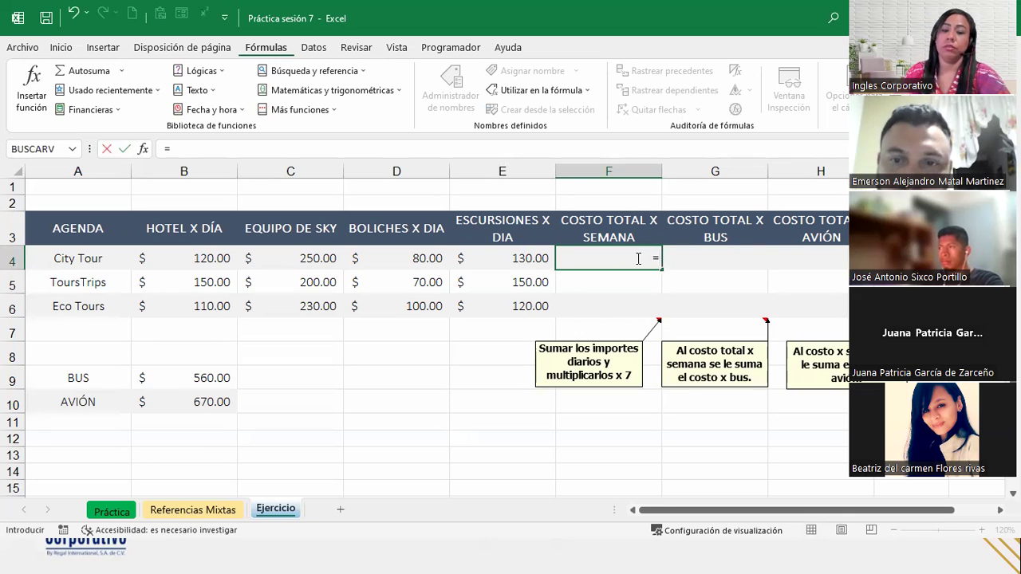
{"action": "type", "text": "("}
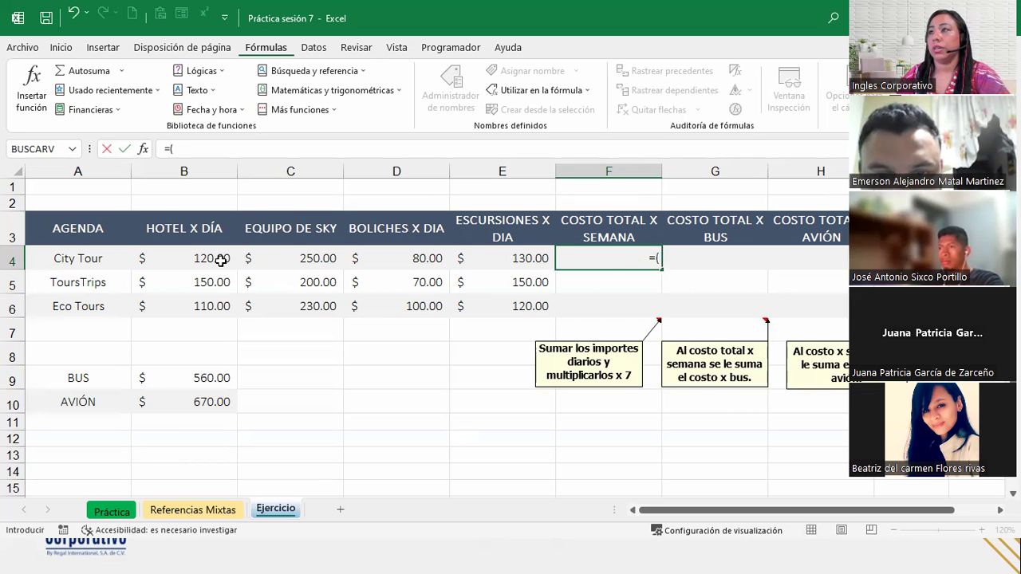
{"action": "left_click", "coordinate": [221, 260]}
{"action": "type", "text": "+"}
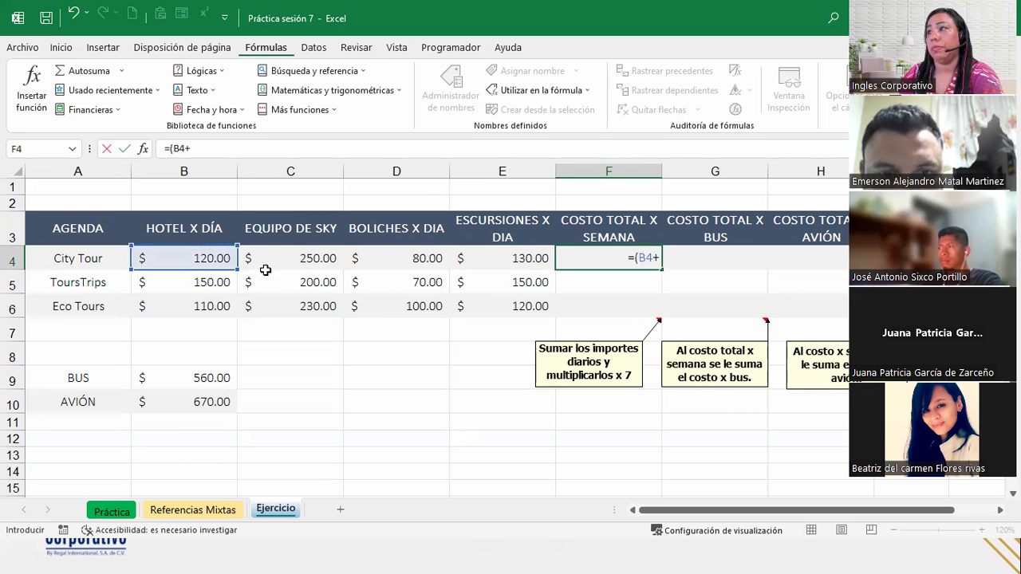
{"action": "left_click", "coordinate": [263, 261]}
{"action": "type", "text": "+"}
{"action": "left_click", "coordinate": [428, 257]}
{"action": "type", "text": "+"}
{"action": "left_click", "coordinate": [477, 254]}
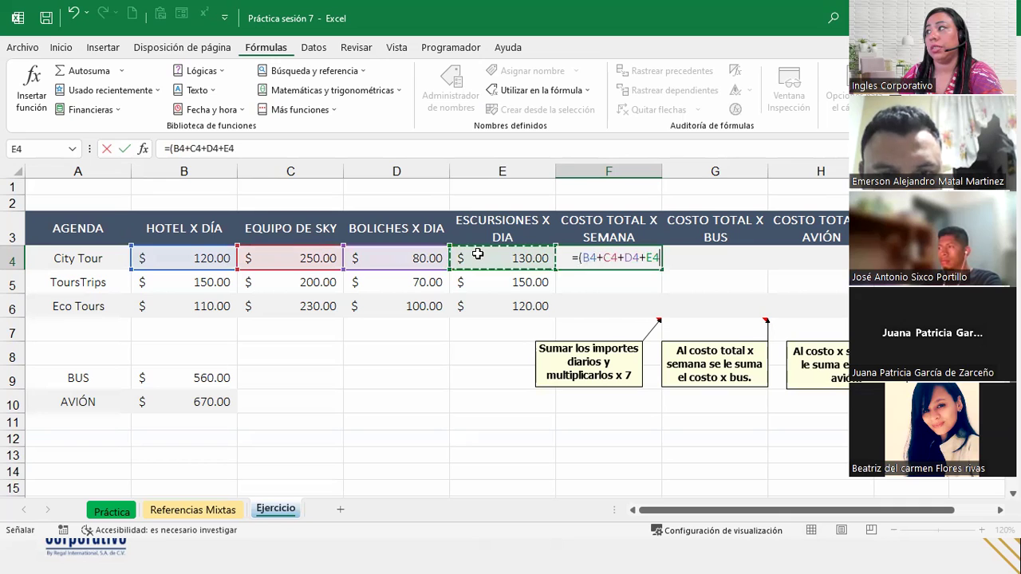
{"action": "type", "text": ")"}
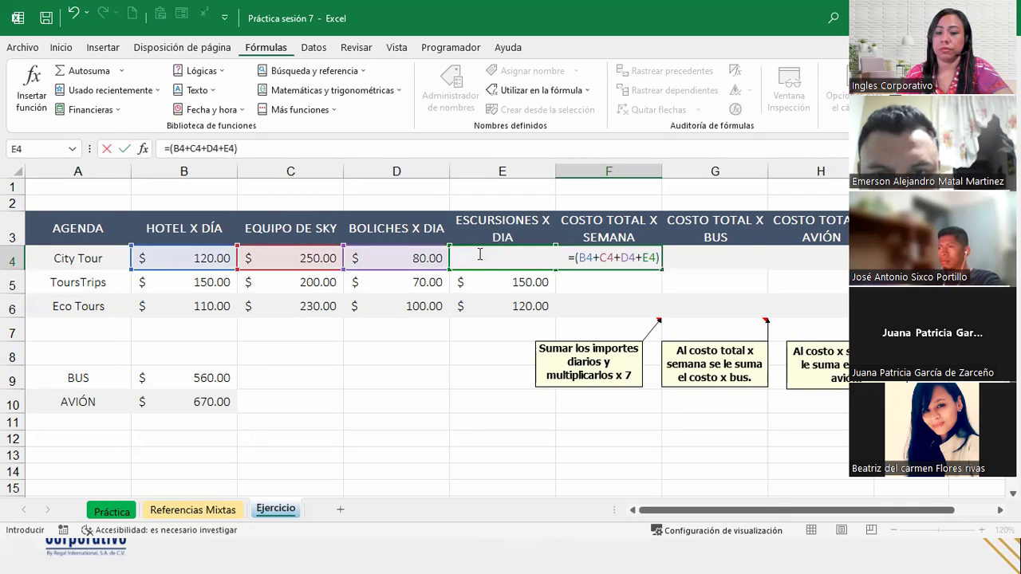
{"action": "type", "text": "*7"}
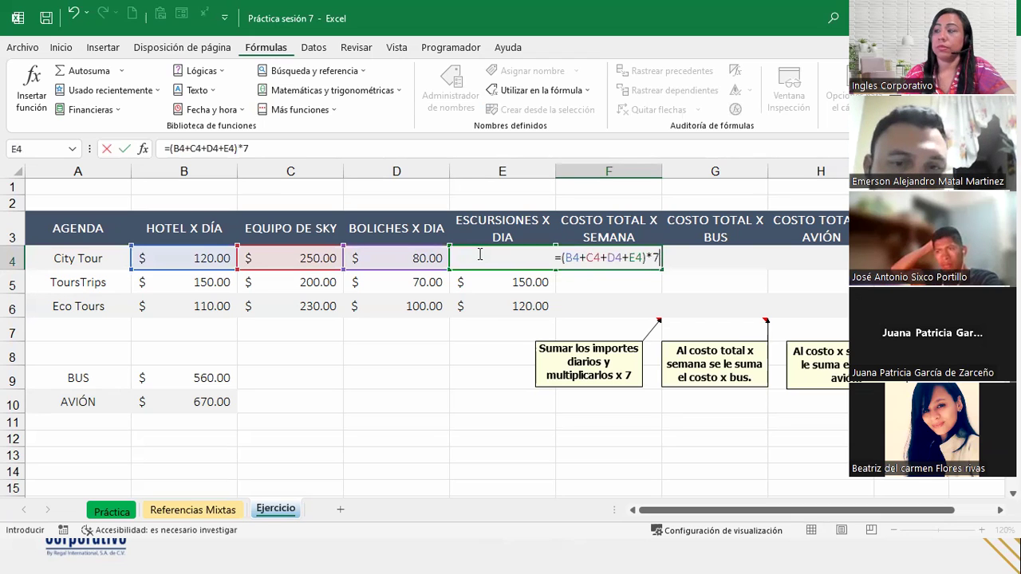
{"action": "key", "text": "Return"}
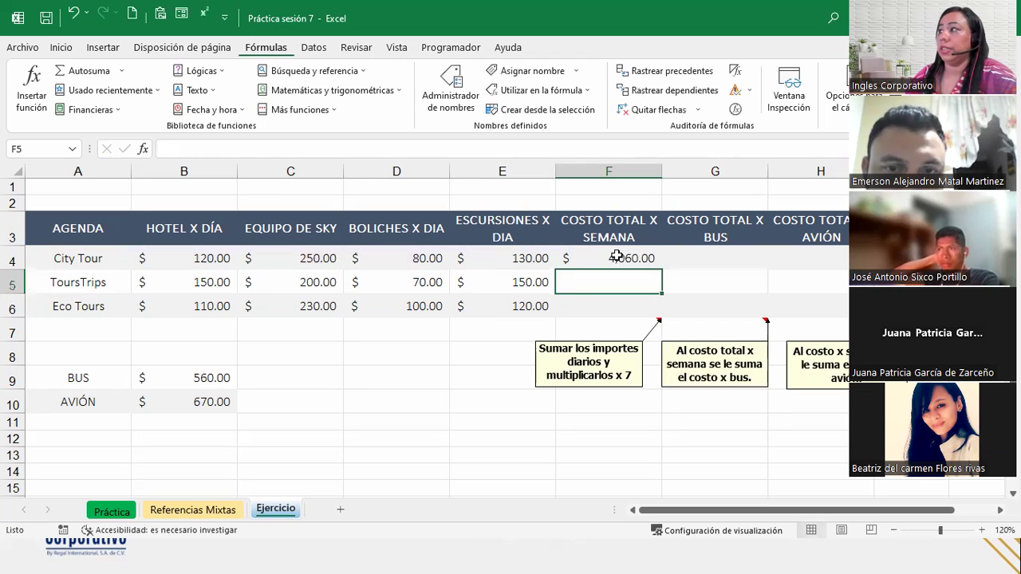
{"action": "left_click", "coordinate": [611, 258]}
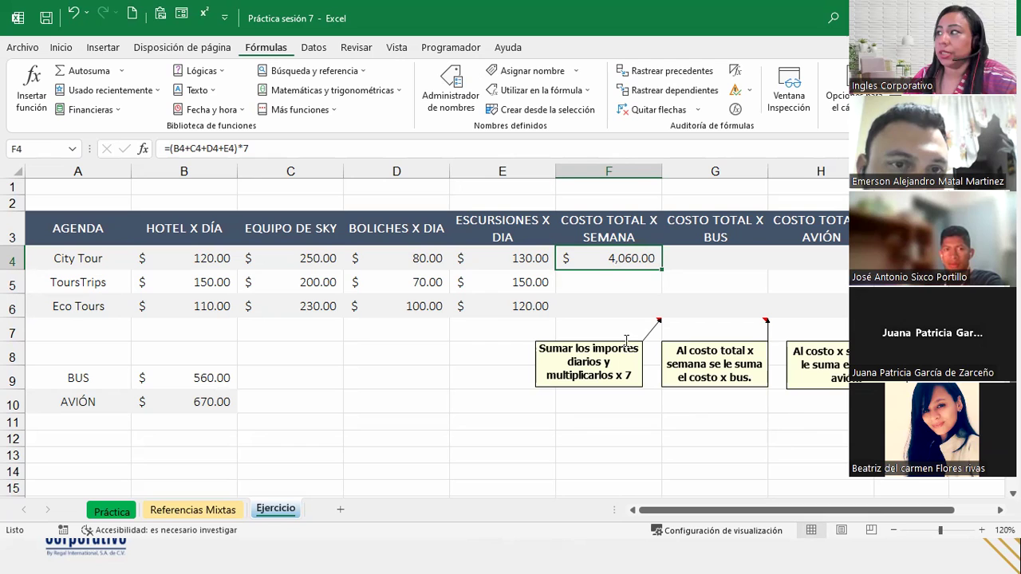
Step: Remove the parentheses from F4's formula, leaving =B4+C4+D4+E4*7
{"action": "double_click", "coordinate": [624, 256]}
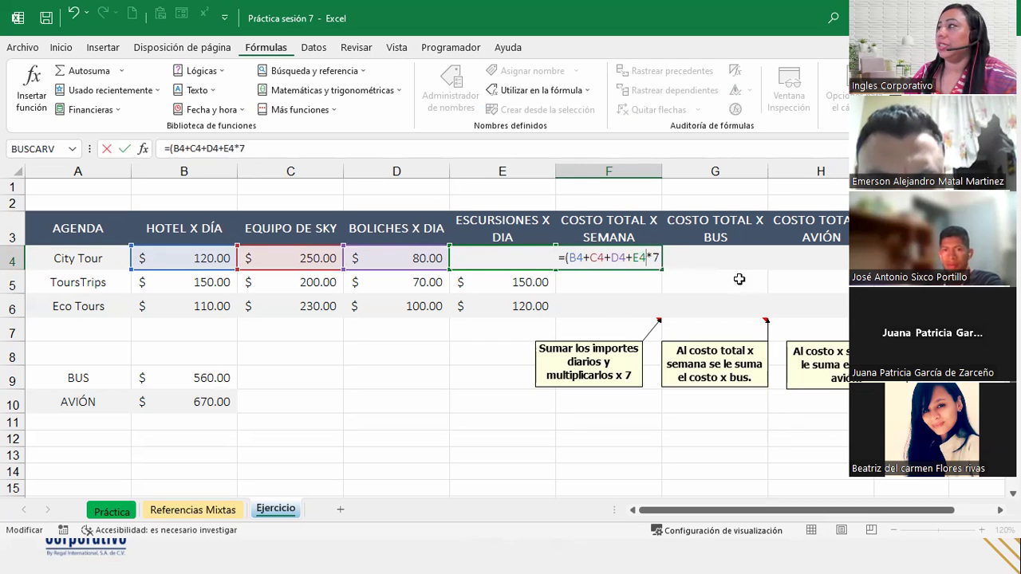
{"action": "key", "text": "BackSpace"}
{"action": "left_click", "coordinate": [567, 258]}
{"action": "key", "text": "BackSpace"}
{"action": "key", "text": "Return"}
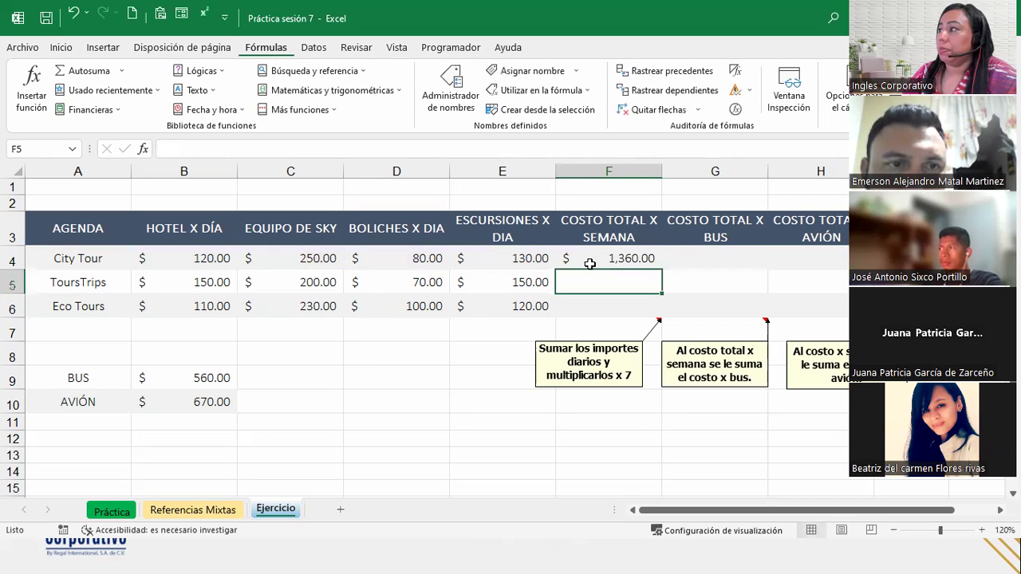
{"action": "double_click", "coordinate": [590, 263]}
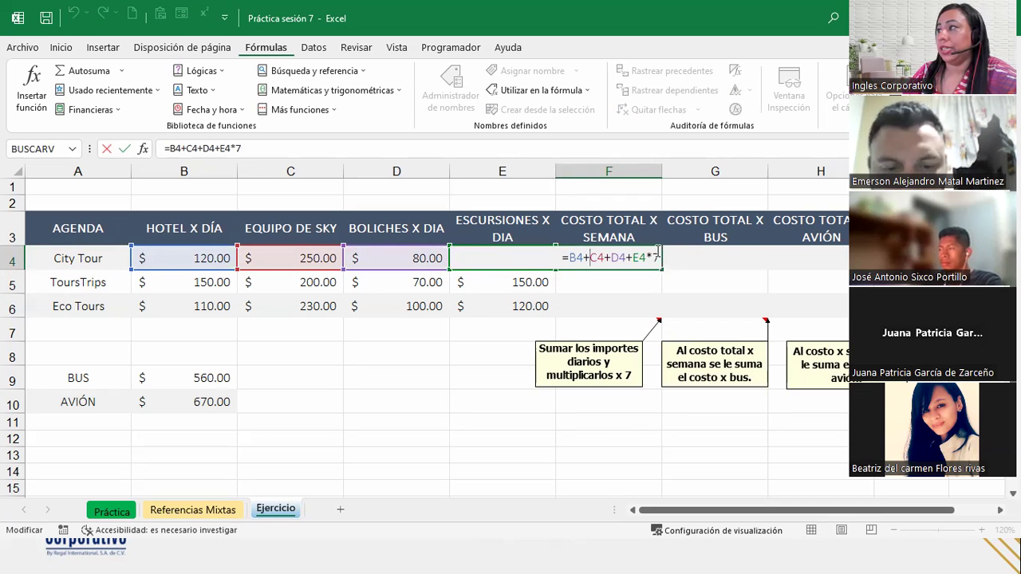
{"action": "key", "text": "Return"}
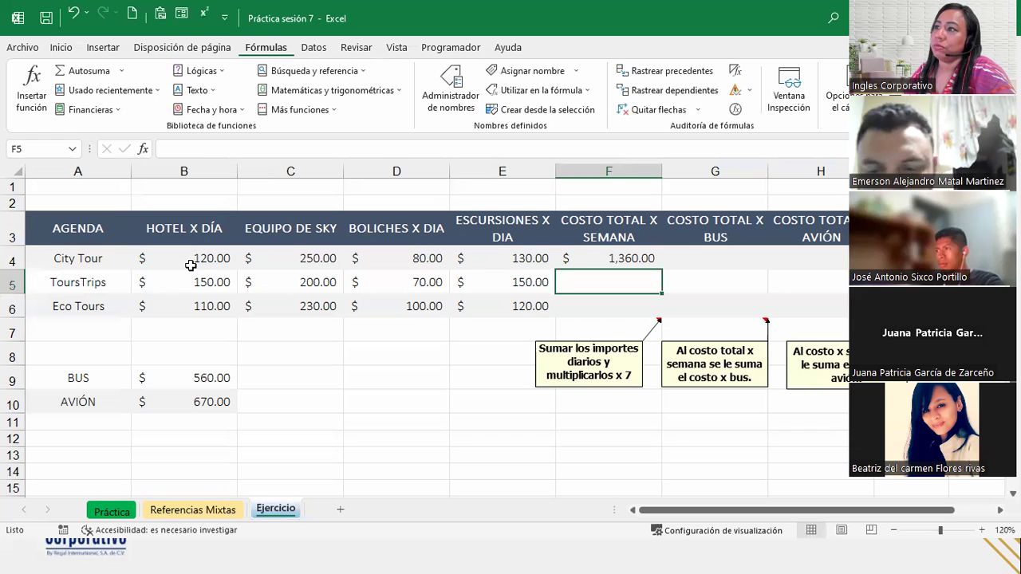
{"action": "left_click", "coordinate": [620, 254]}
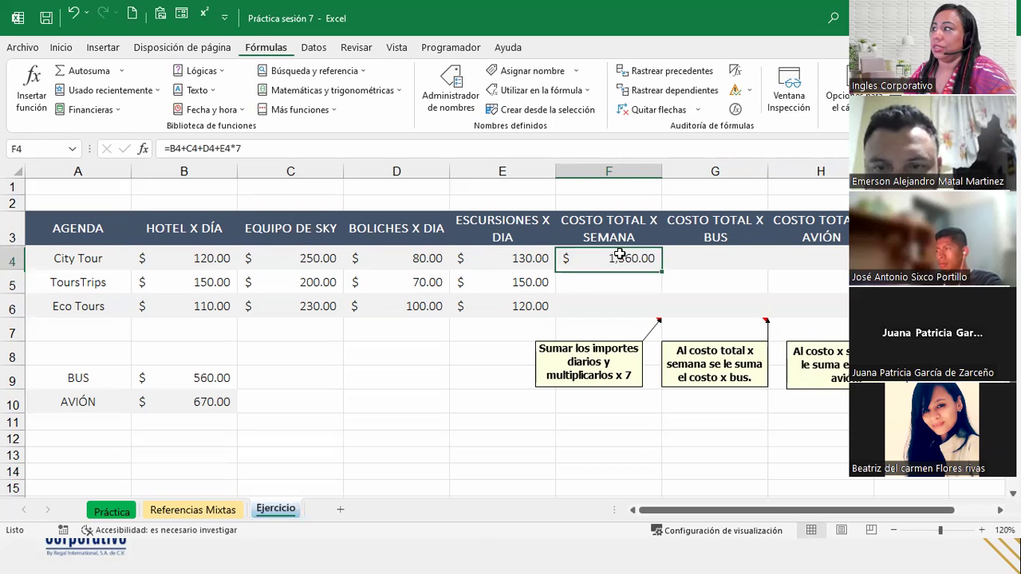
Step: Restore the parentheses so F4 reads =(B4+C4+D4+E4)*7, showing $4,060.00
{"action": "double_click", "coordinate": [620, 254]}
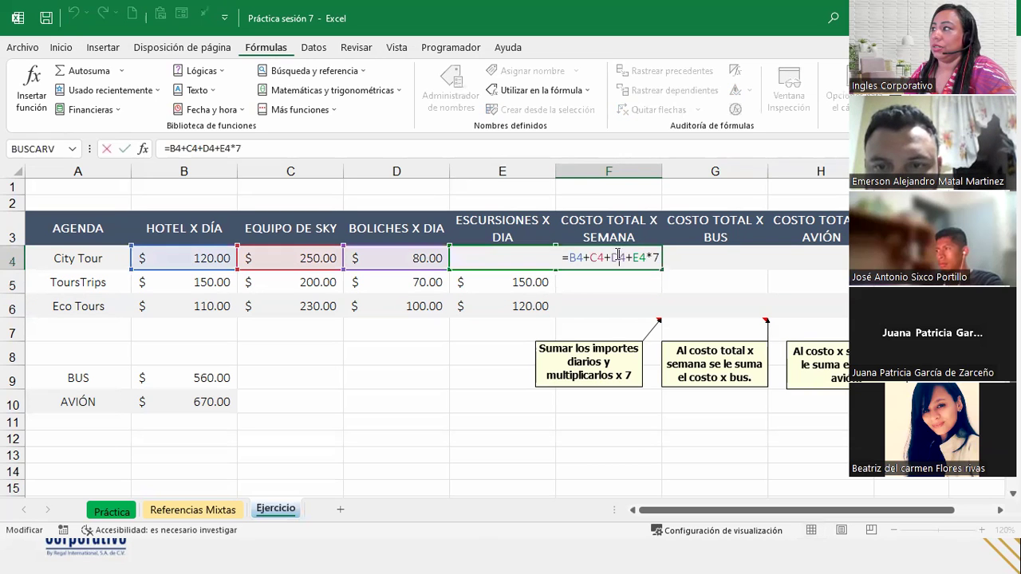
{"action": "left_click", "coordinate": [571, 257]}
{"action": "type", "text": "("}
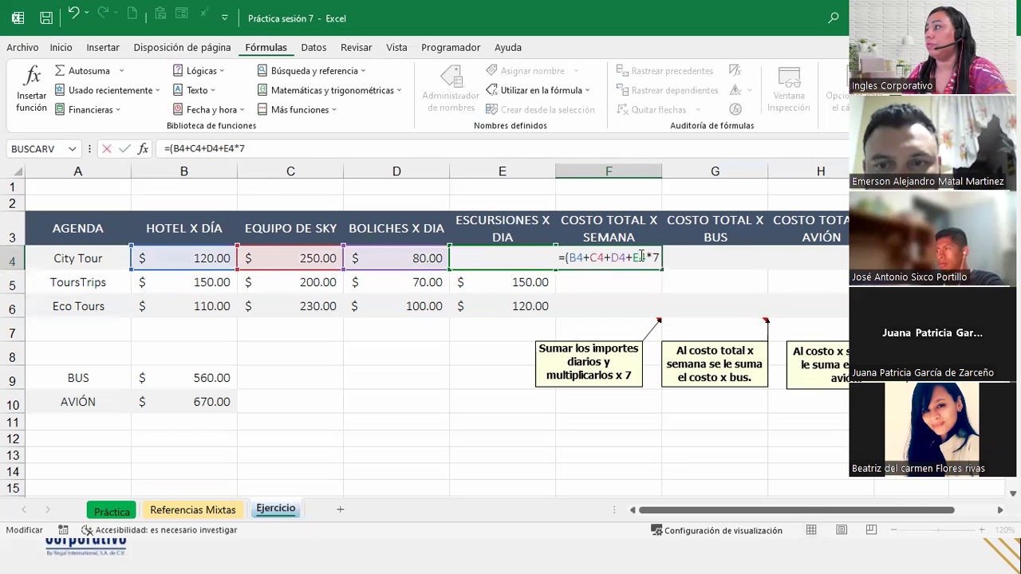
{"action": "left_click", "coordinate": [644, 257]}
{"action": "type", "text": ")"}
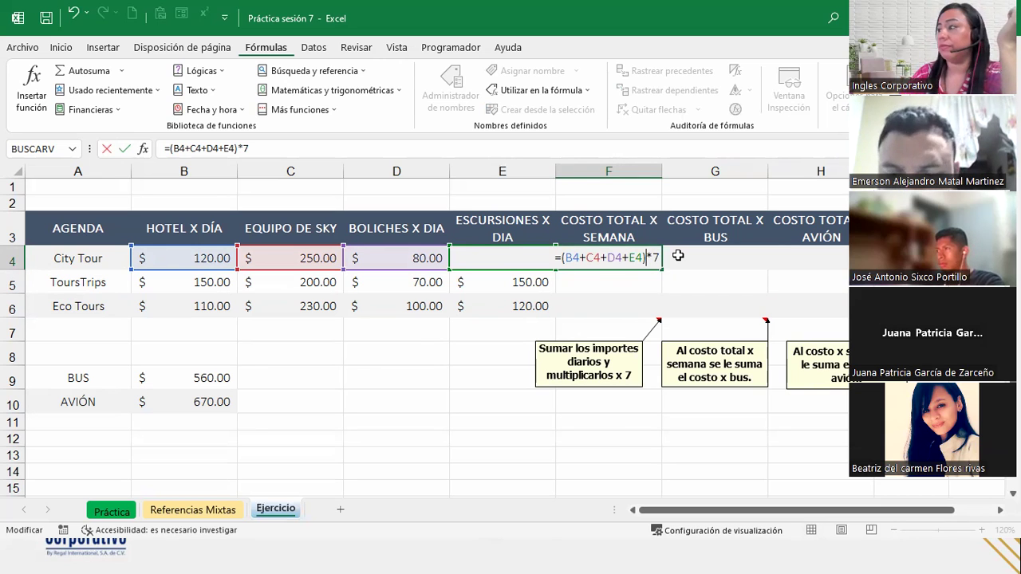
{"action": "key", "text": "Return"}
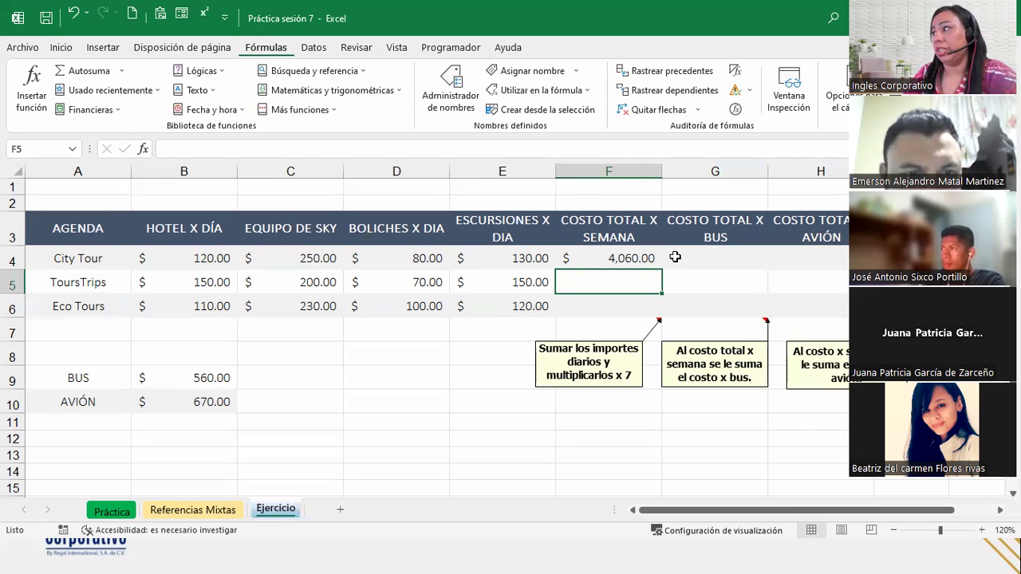
{"action": "left_click", "coordinate": [646, 257]}
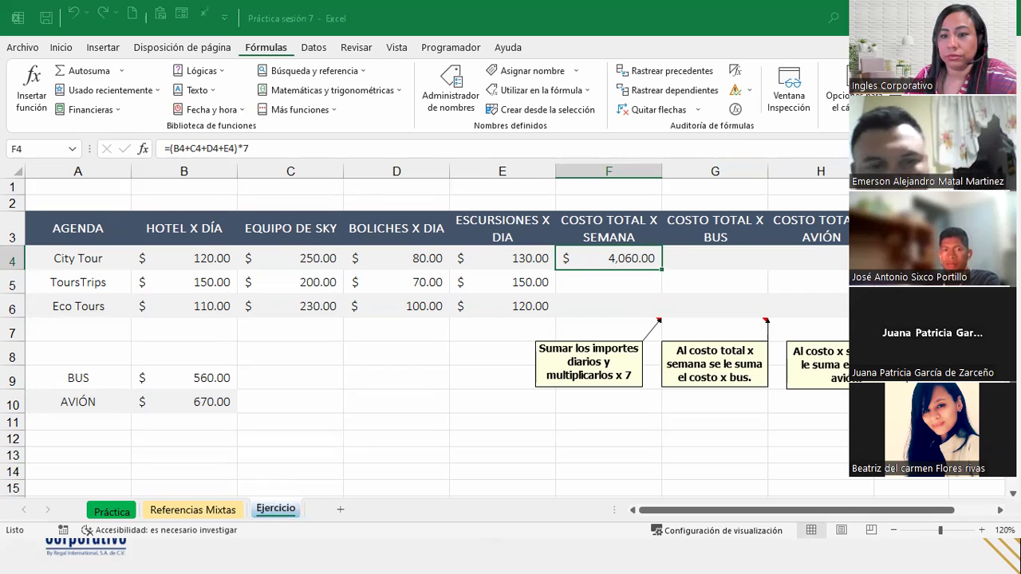
{"action": "key", "text": "alt+Tab"}
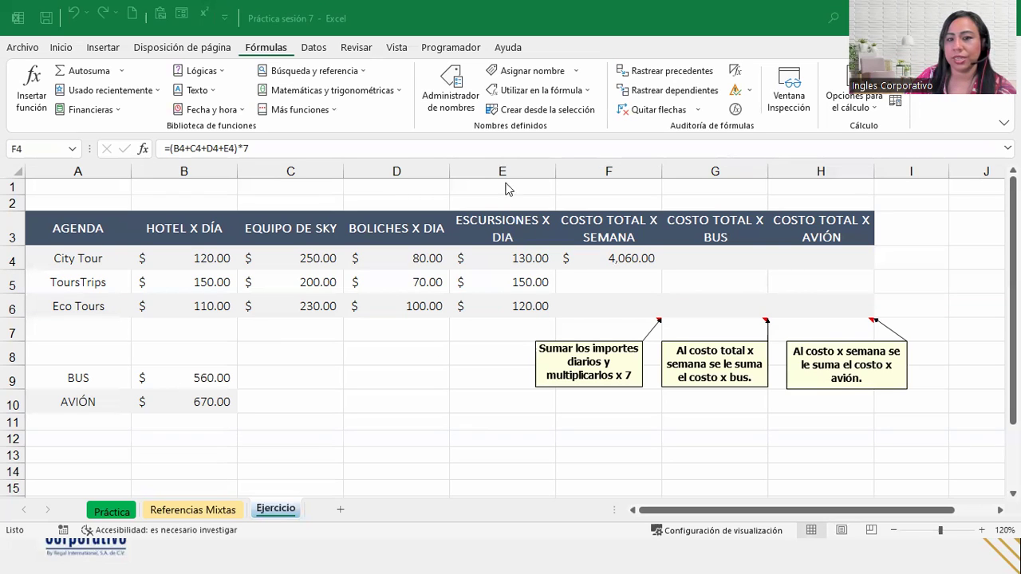
{"action": "left_click", "coordinate": [650, 261]}
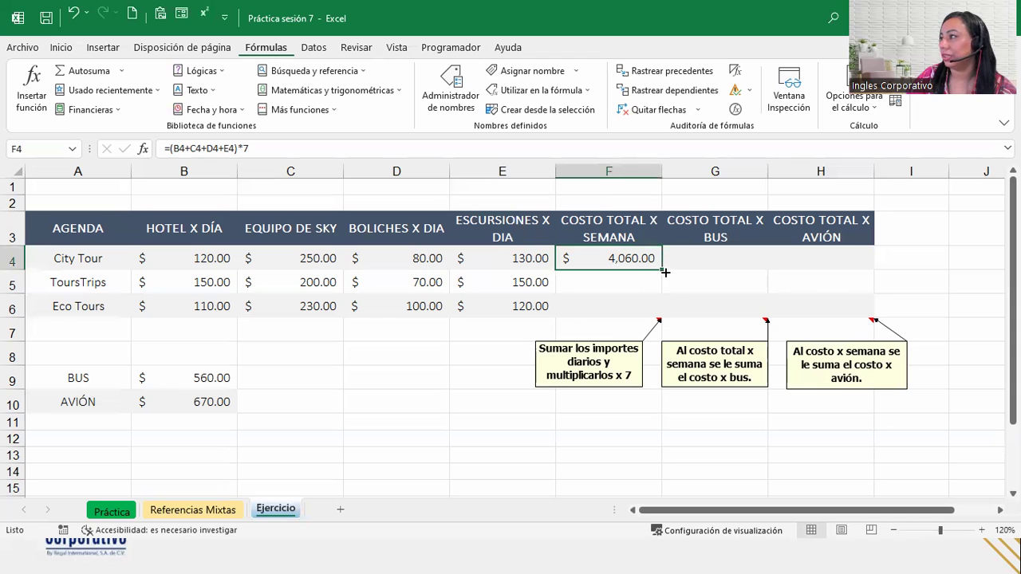
Step: Copy F4's weekly cost formula to F5:F6 without formatting, showing $3,990.00 and $3,920.00
{"action": "left_click_drag", "start_coordinate": [661, 269], "coordinate": [661, 313]}
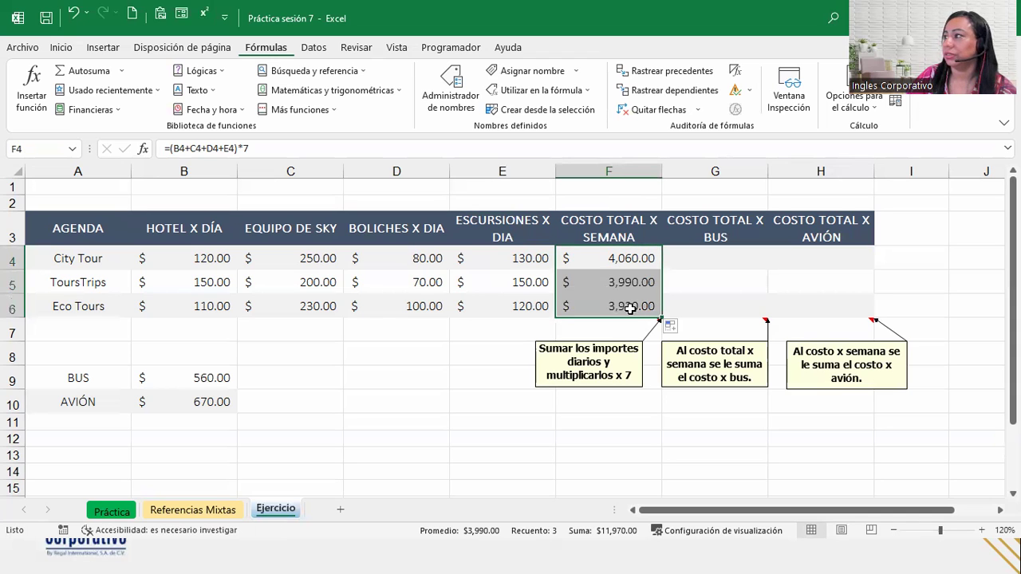
{"action": "left_click", "coordinate": [630, 307]}
{"action": "left_click", "coordinate": [627, 283]}
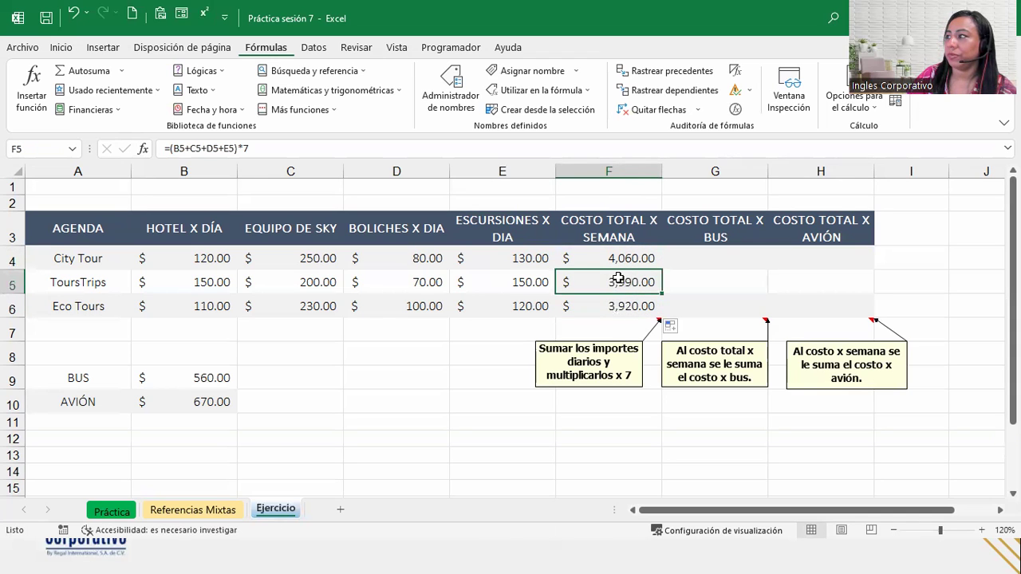
{"action": "left_click", "coordinate": [619, 304]}
{"action": "left_click", "coordinate": [619, 283]}
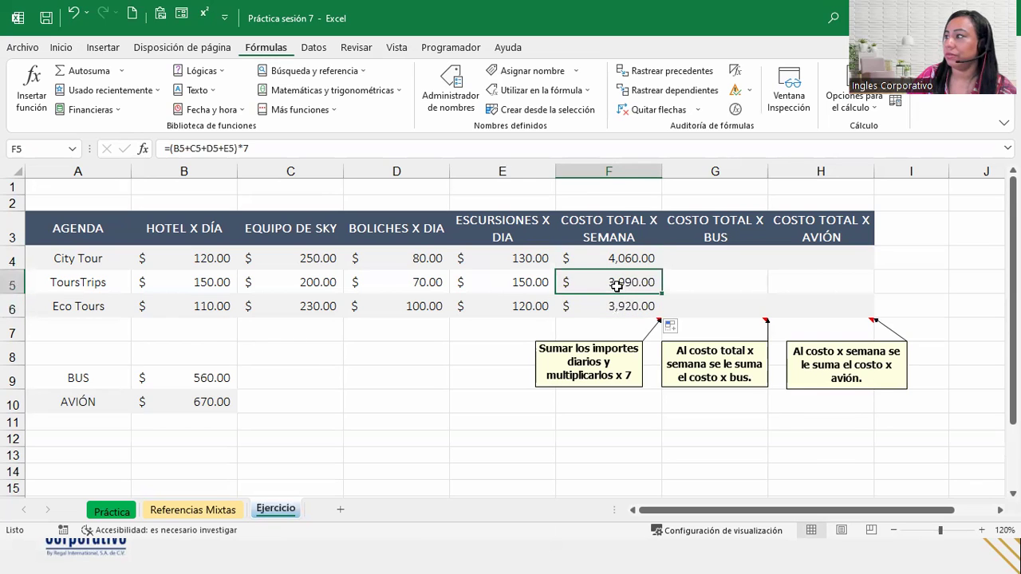
{"action": "left_click", "coordinate": [616, 259]}
{"action": "left_click", "coordinate": [612, 277]}
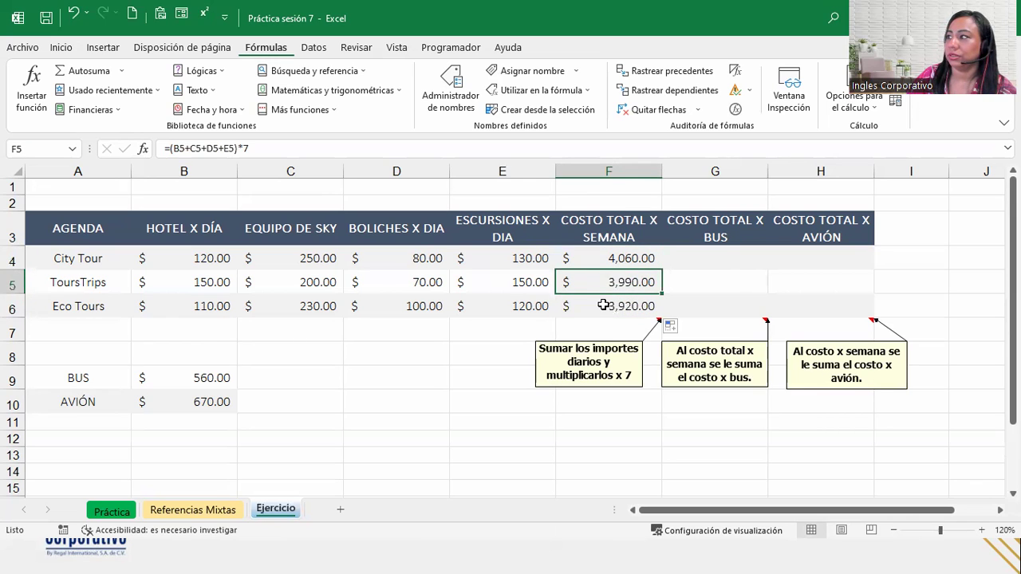
{"action": "left_click", "coordinate": [604, 304]}
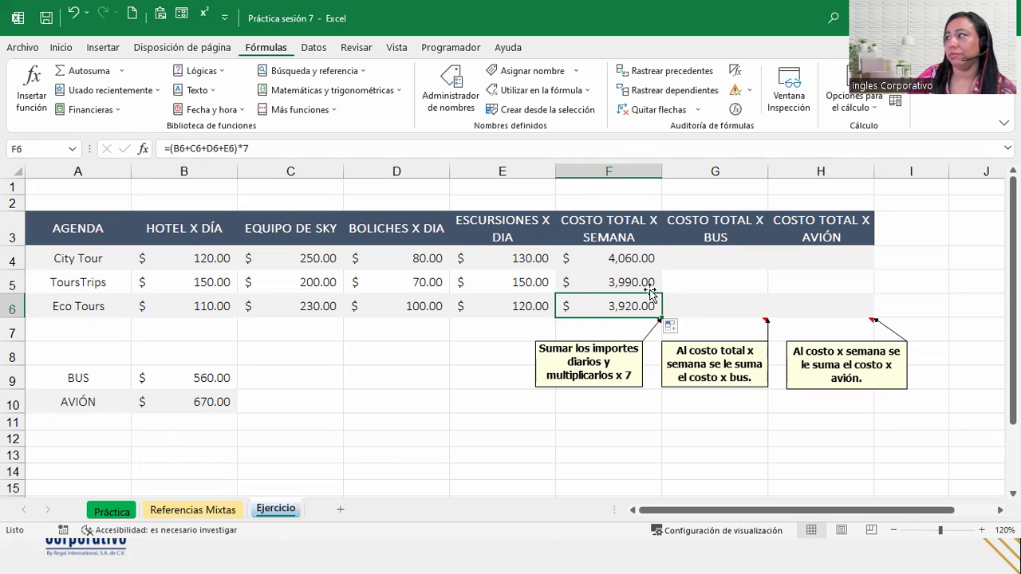
{"action": "left_click", "coordinate": [671, 326]}
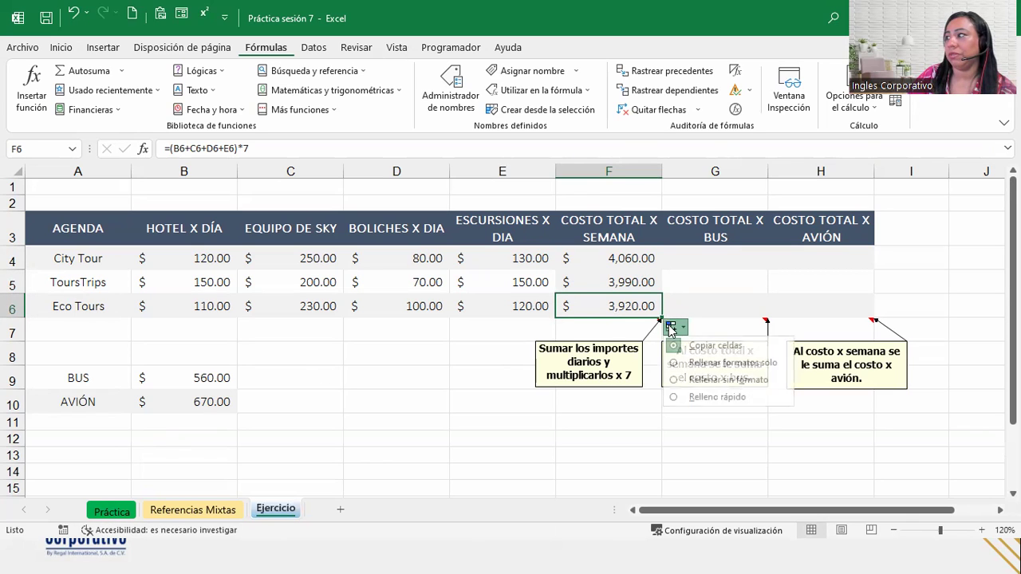
{"action": "left_click", "coordinate": [702, 380]}
{"action": "left_click", "coordinate": [722, 257]}
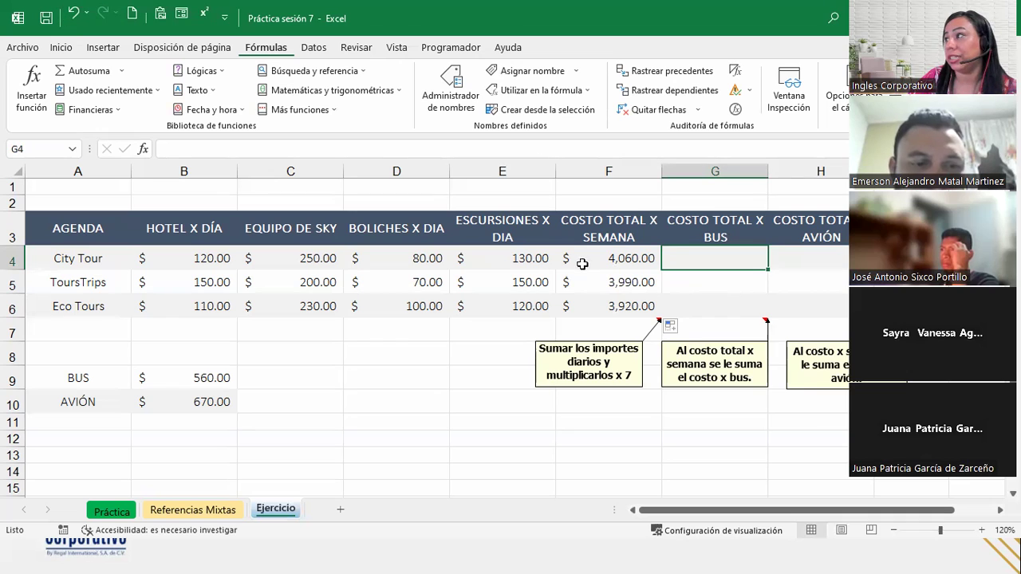
Step: Paint the formatting of G4:G6 onto F4:F6 with Copiar formato
{"action": "left_click", "coordinate": [608, 256]}
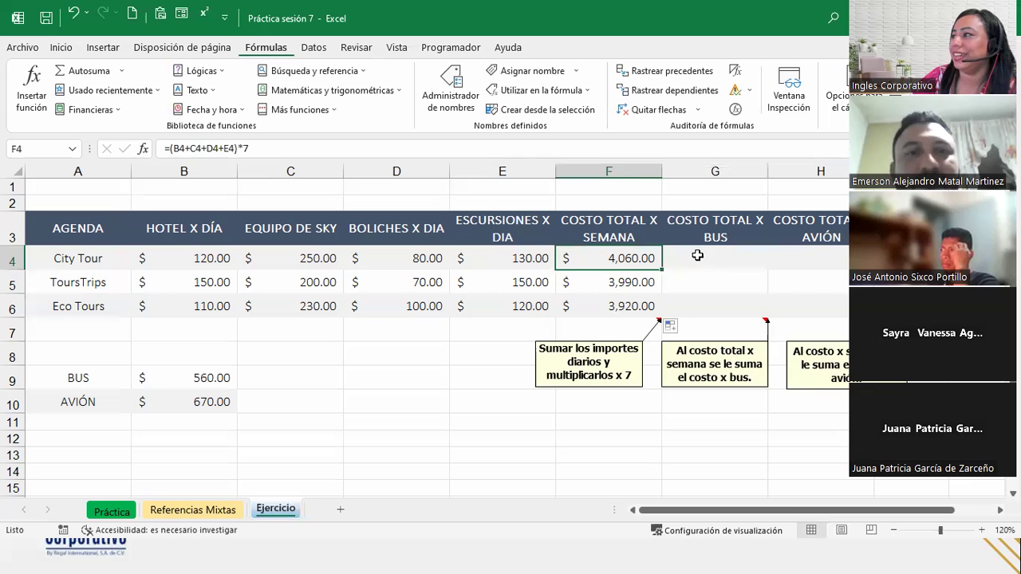
{"action": "left_click_drag", "start_coordinate": [693, 261], "coordinate": [699, 304]}
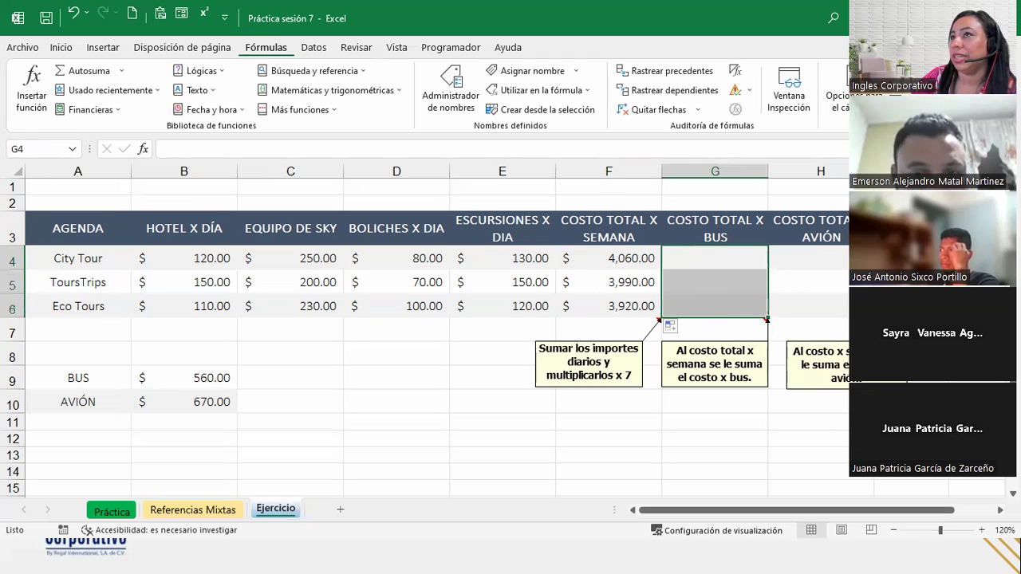
{"action": "left_click", "coordinate": [56, 49]}
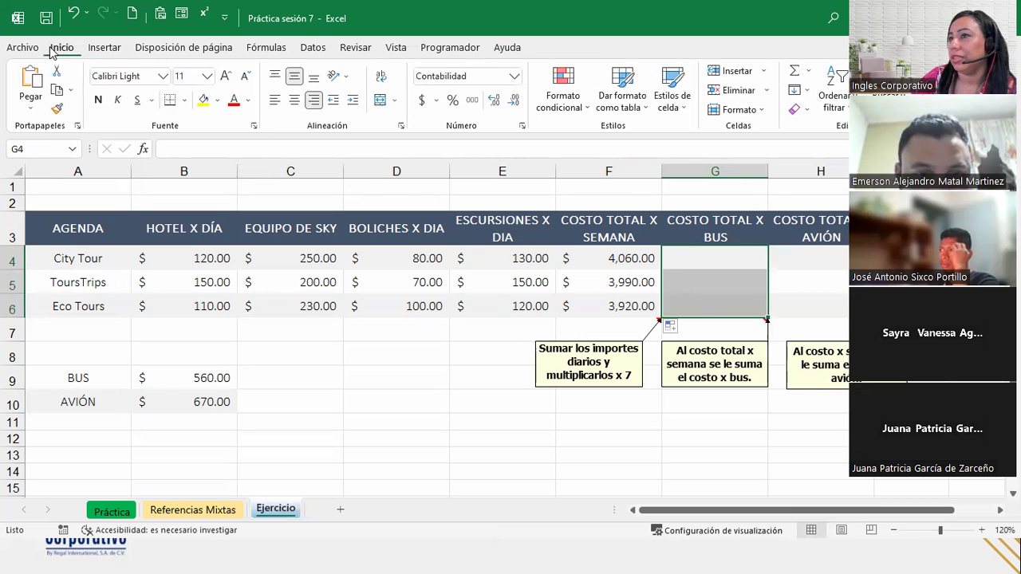
{"action": "left_click", "coordinate": [58, 110]}
{"action": "left_click_drag", "start_coordinate": [625, 258], "coordinate": [624, 306]}
{"action": "left_click", "coordinate": [697, 267]}
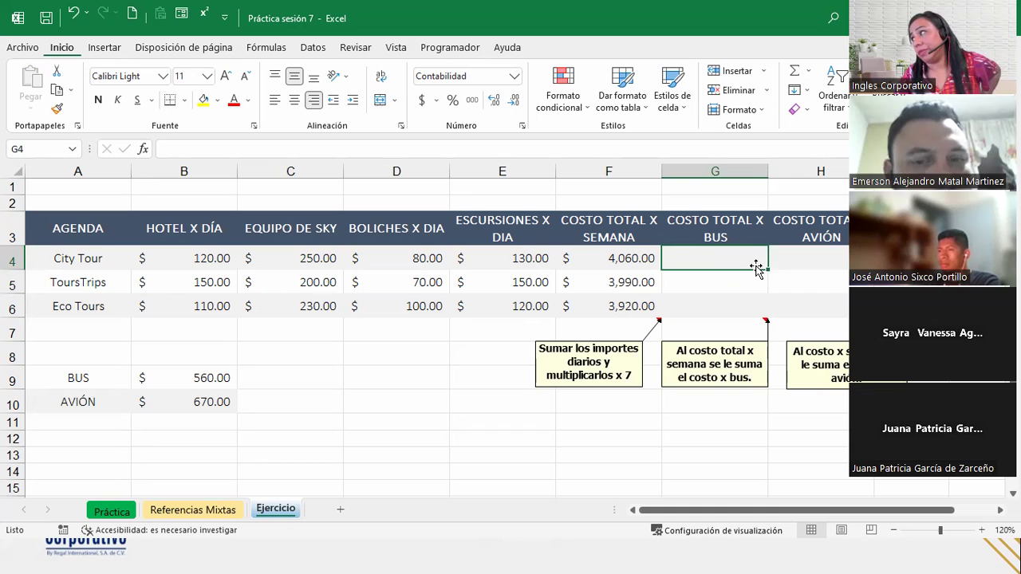
Step: Repeat the G4:G6 format copy onto F4:F6 and review the empty bus-total cells
{"action": "left_click_drag", "start_coordinate": [753, 258], "coordinate": [757, 307]}
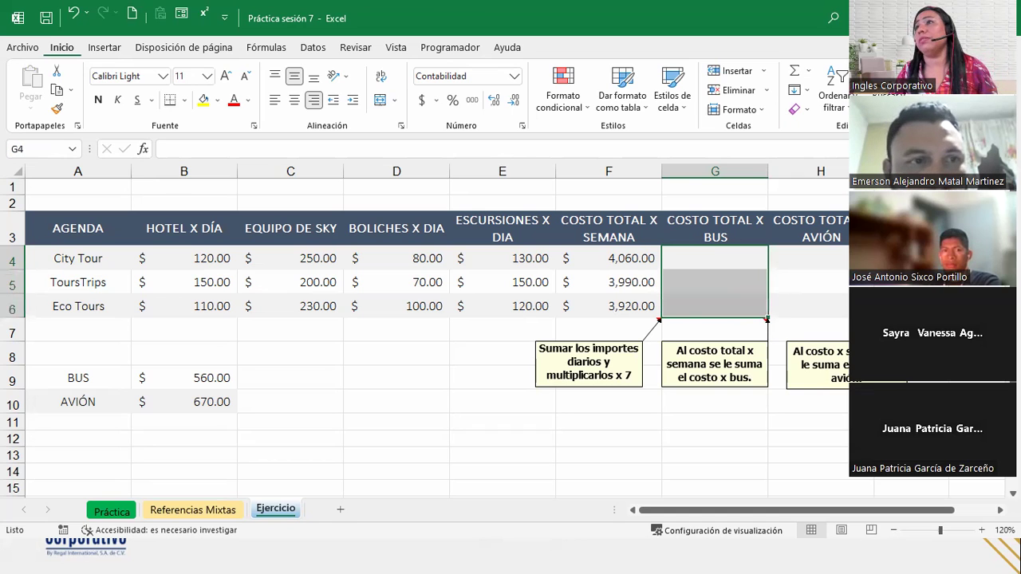
{"action": "left_click", "coordinate": [58, 109]}
{"action": "left_click_drag", "start_coordinate": [598, 258], "coordinate": [610, 306]}
{"action": "left_click", "coordinate": [687, 254]}
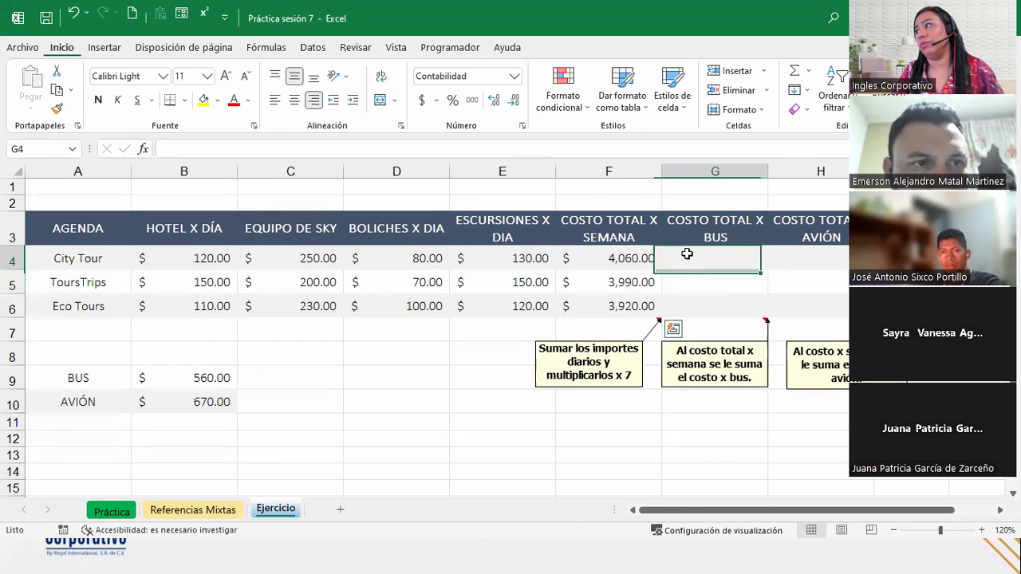
{"action": "left_click", "coordinate": [695, 279]}
{"action": "left_click", "coordinate": [705, 299]}
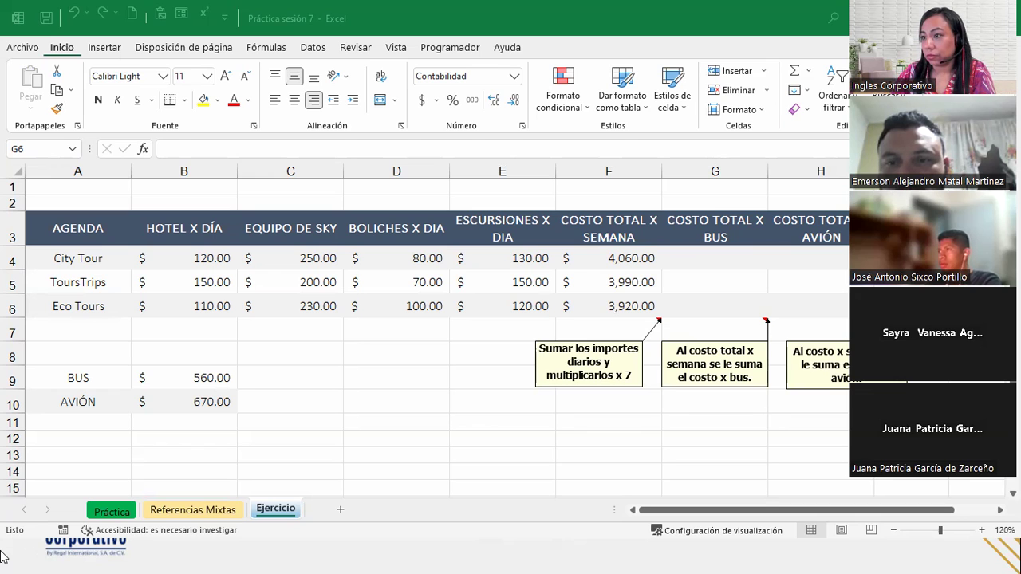
{"action": "left_click", "coordinate": [112, 512]}
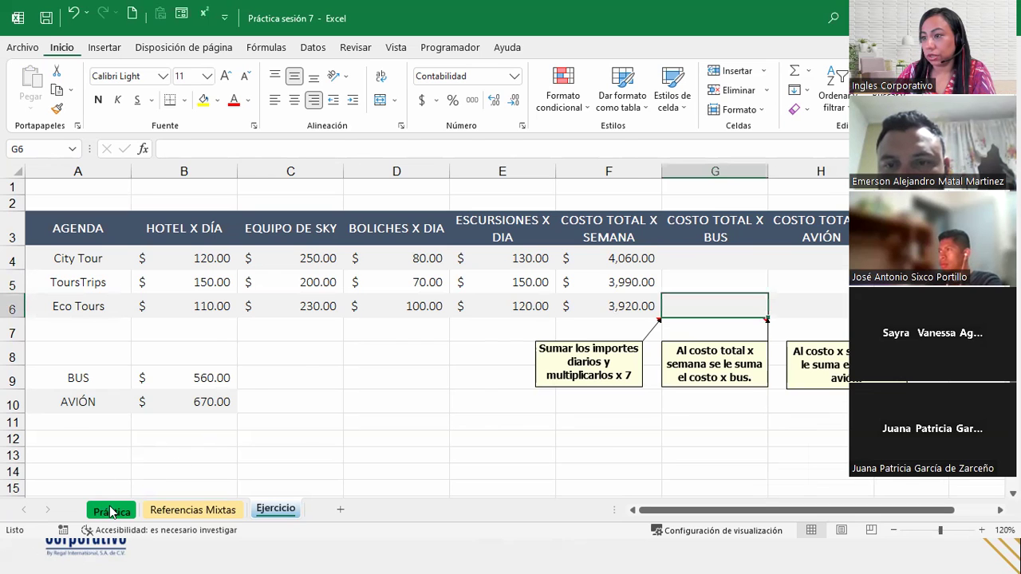
{"action": "left_click", "coordinate": [111, 512]}
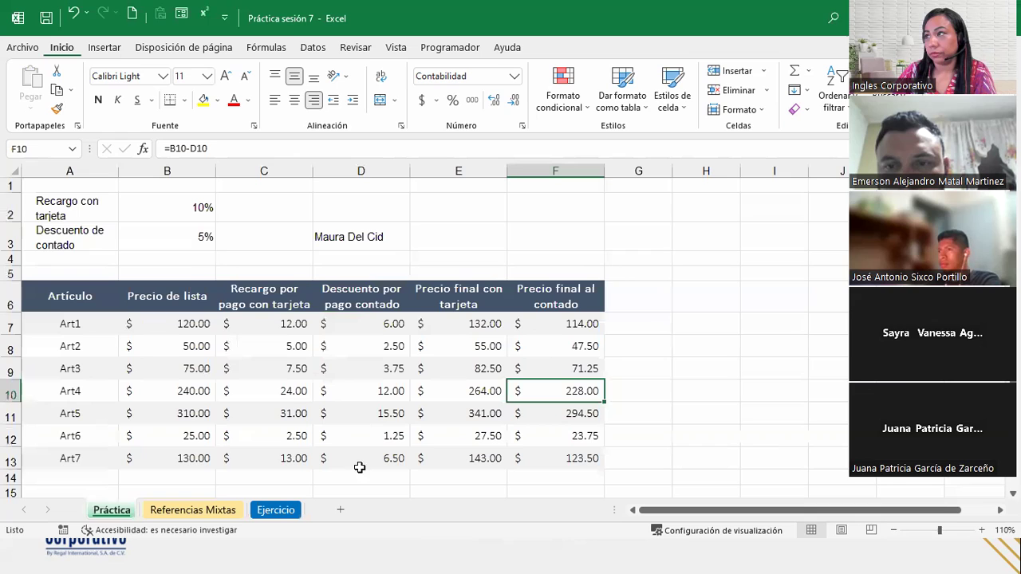
{"action": "left_click", "coordinate": [227, 271]}
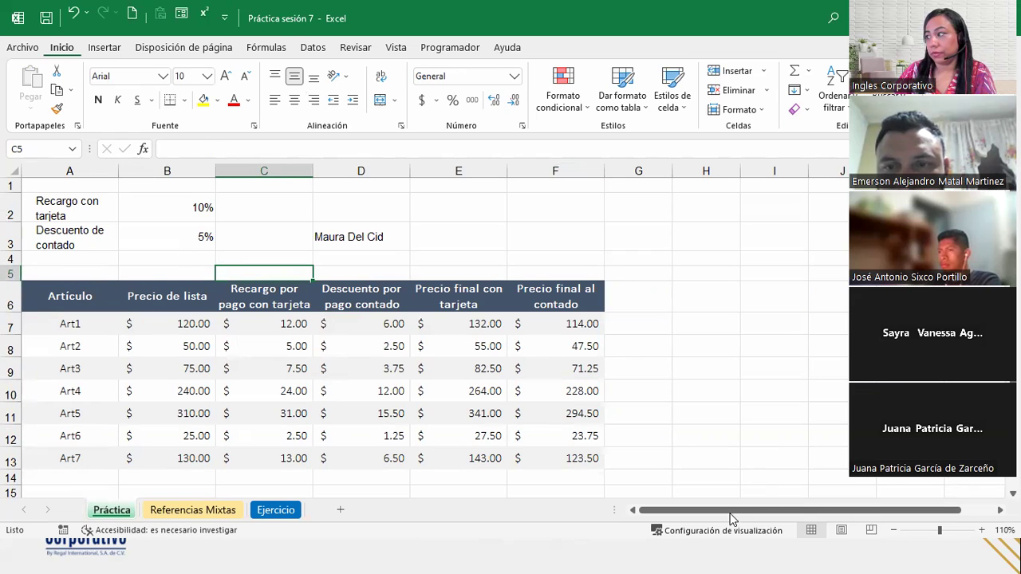
{"action": "left_click", "coordinate": [693, 511]}
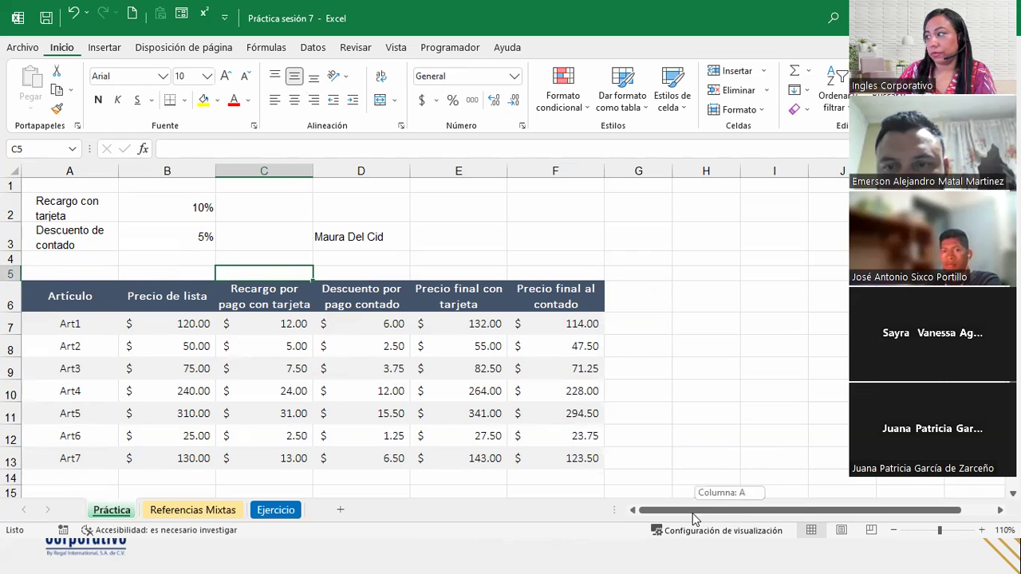
{"action": "left_click", "coordinate": [271, 511]}
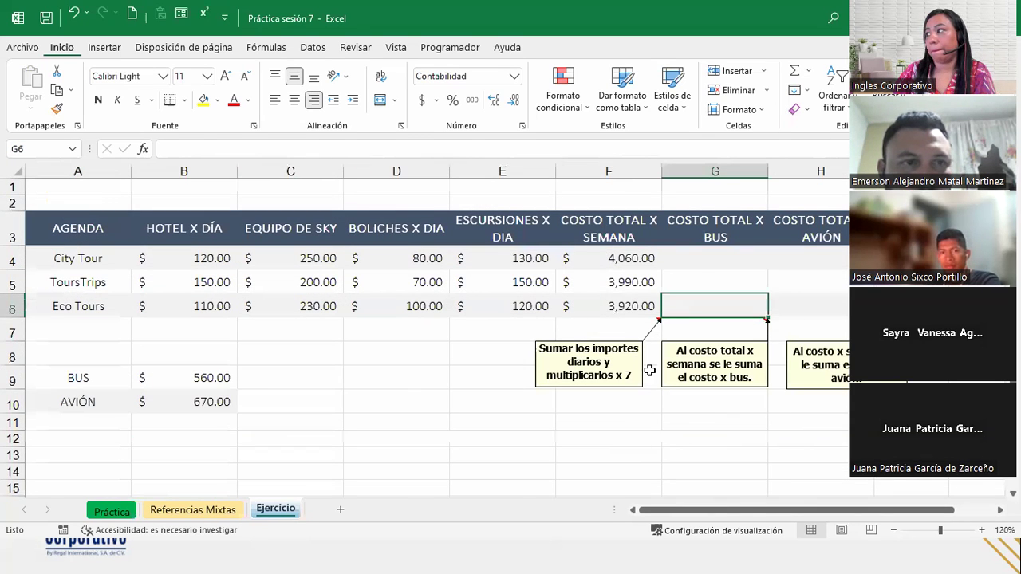
Step: Undo the F5:F6 weekly totals and redo F4's formula fix, then cancel the pending copy
{"action": "left_click", "coordinate": [706, 263]}
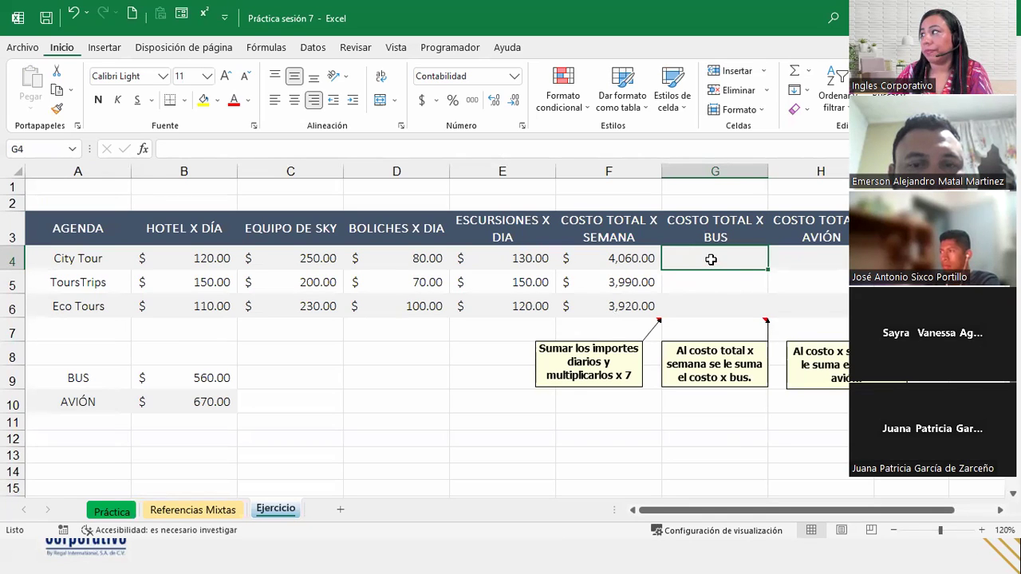
{"action": "left_click_drag", "start_coordinate": [706, 263], "coordinate": [716, 312]}
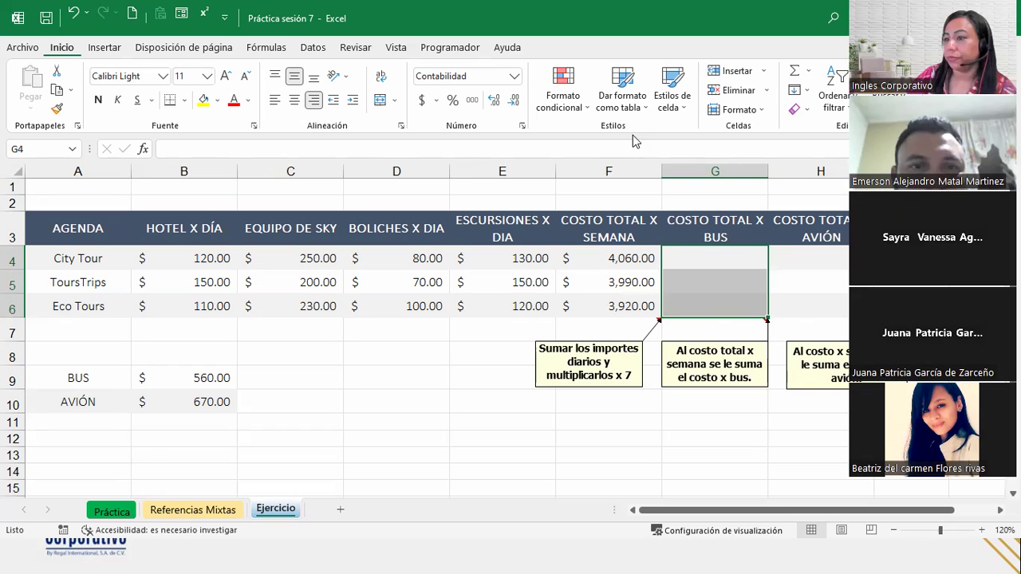
{"action": "left_click", "coordinate": [600, 240]}
{"action": "left_click", "coordinate": [584, 257]}
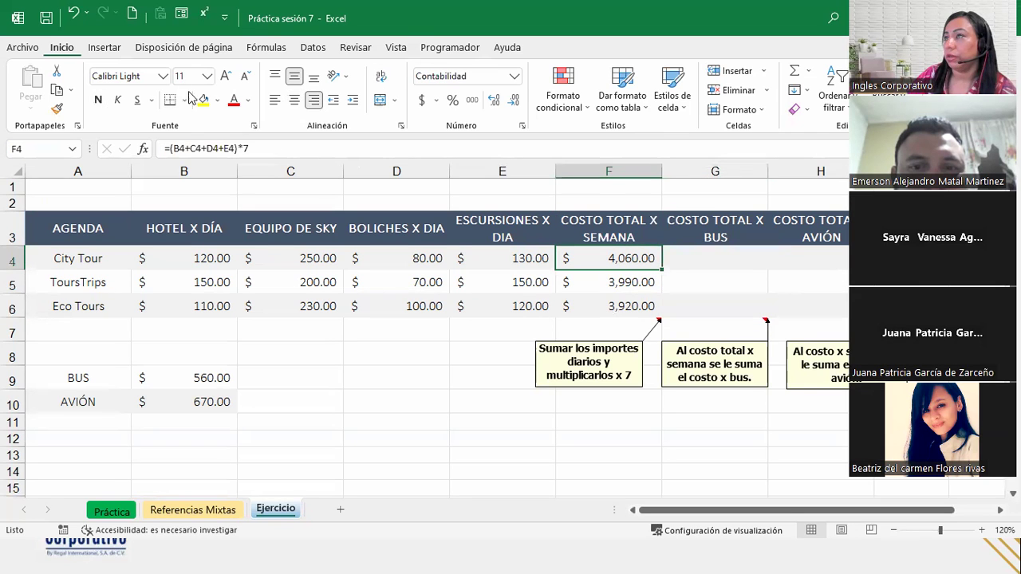
{"action": "left_click", "coordinate": [72, 15]}
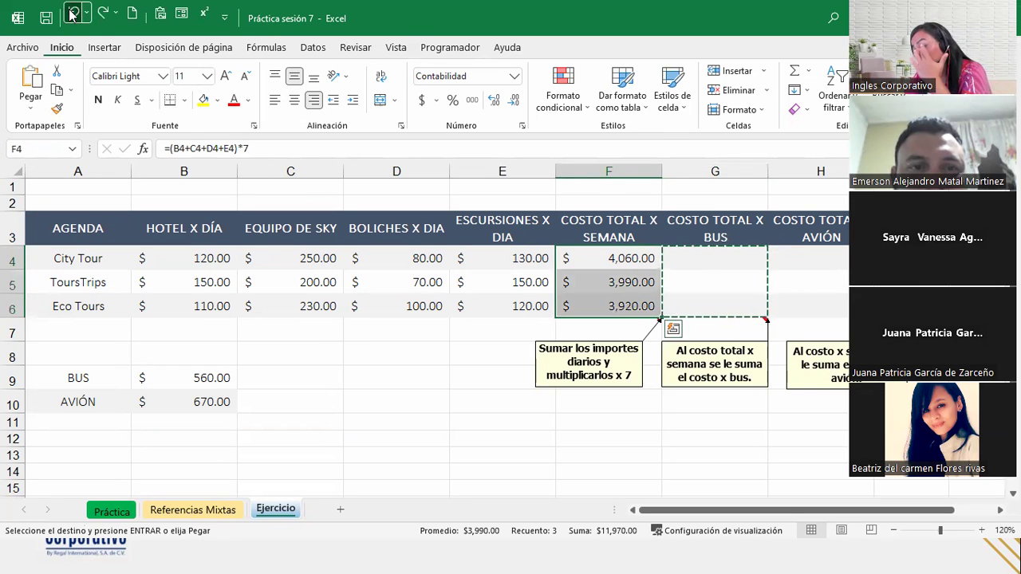
{"action": "left_click", "coordinate": [72, 14]}
{"action": "left_click", "coordinate": [71, 14]}
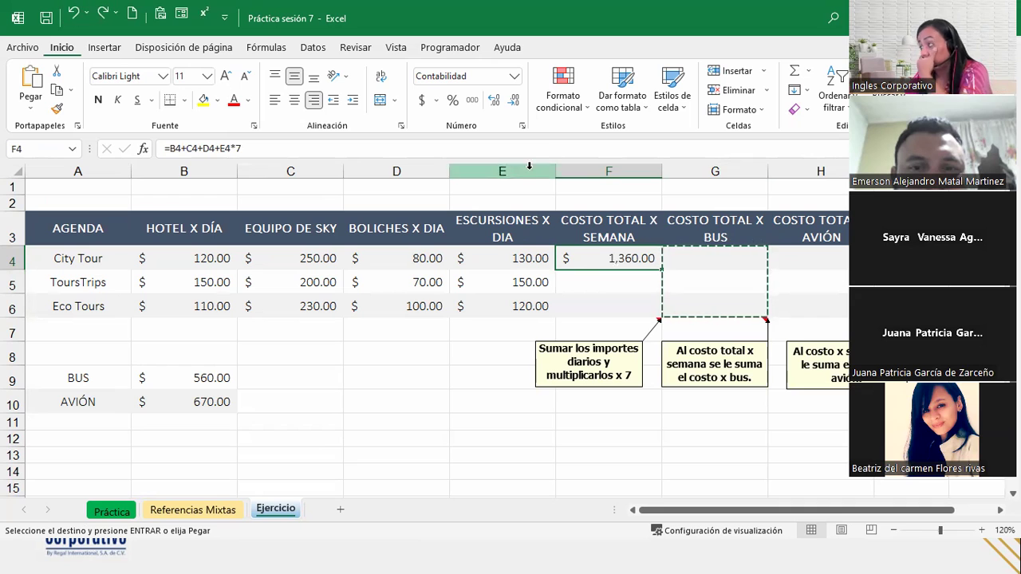
{"action": "left_click", "coordinate": [102, 13]}
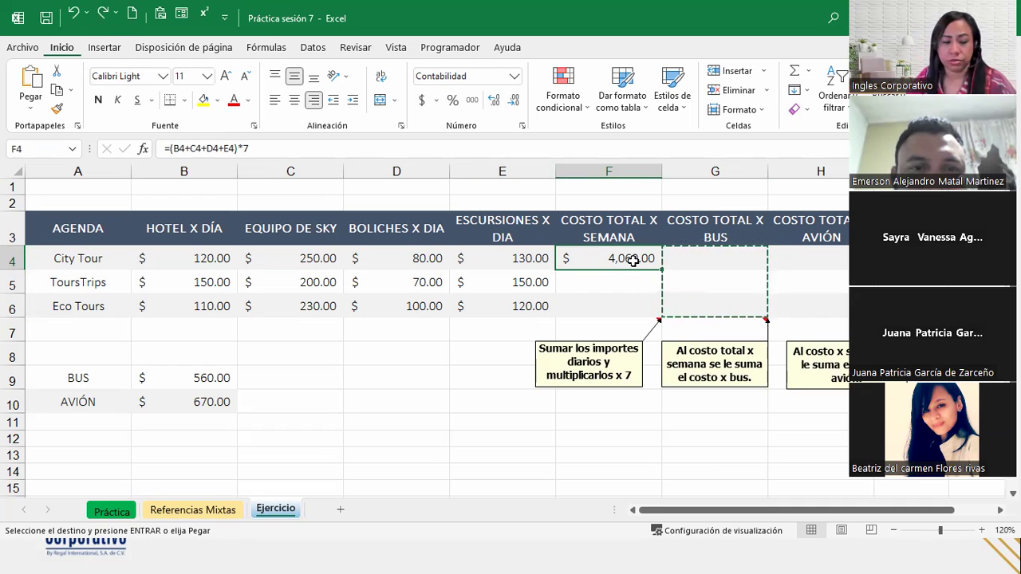
{"action": "key", "text": "Escape"}
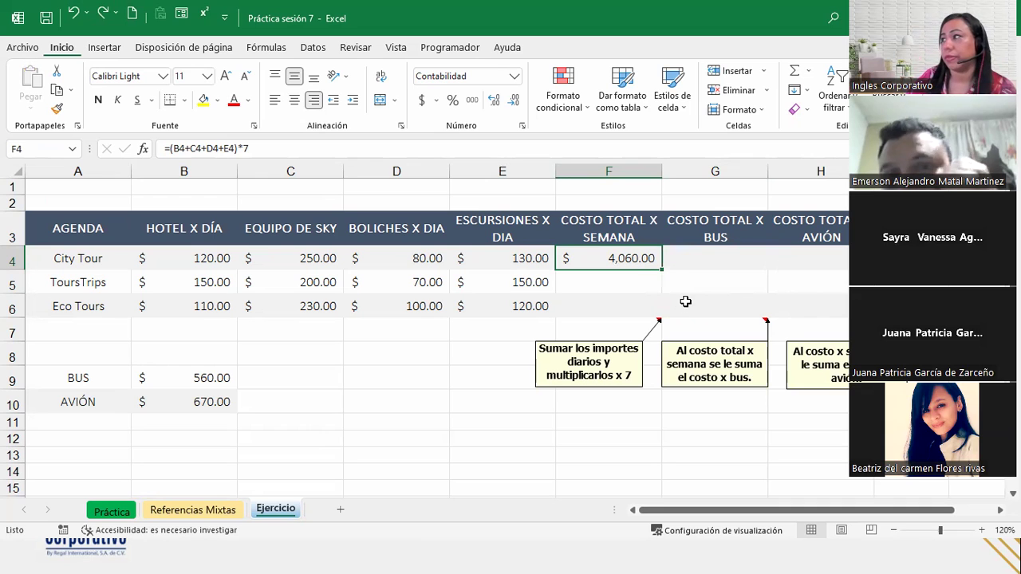
Step: Refill F4's weekly formula to F6 with Rellenar sin formato, restoring 3,990.00 and 3,920.00
{"action": "left_click_drag", "start_coordinate": [661, 270], "coordinate": [662, 317]}
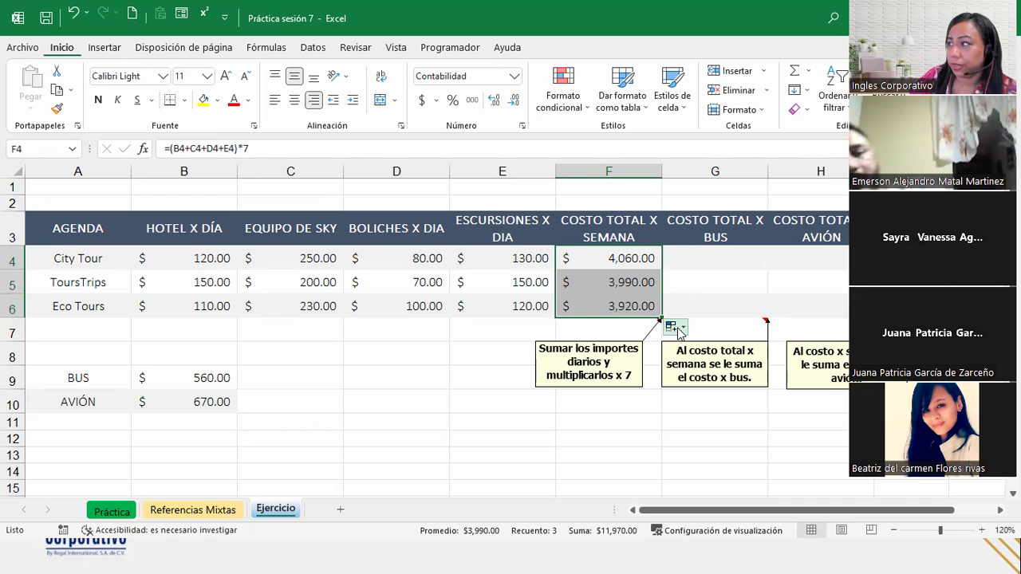
{"action": "left_click", "coordinate": [676, 328]}
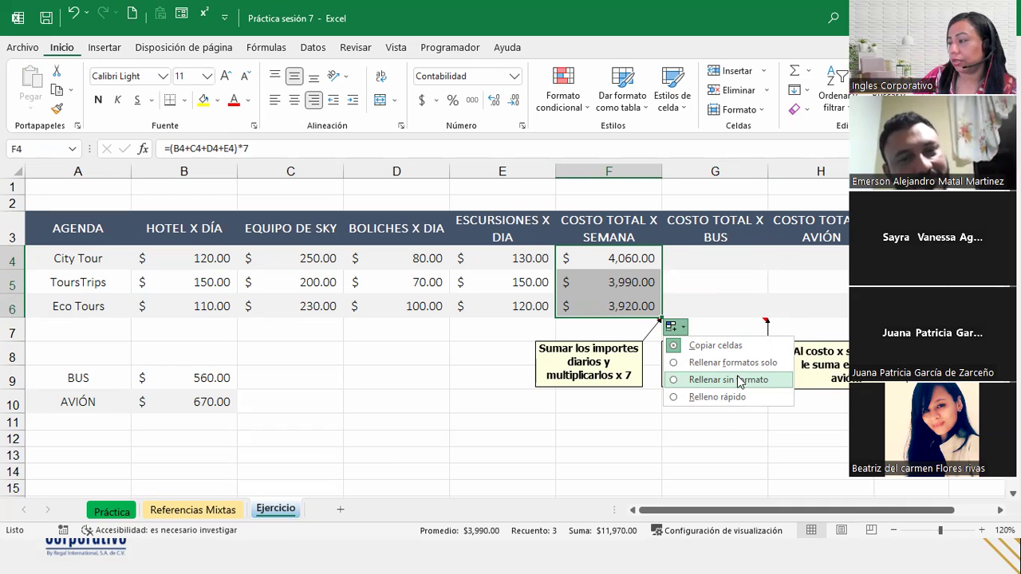
{"action": "left_click", "coordinate": [740, 380]}
{"action": "left_click", "coordinate": [715, 263]}
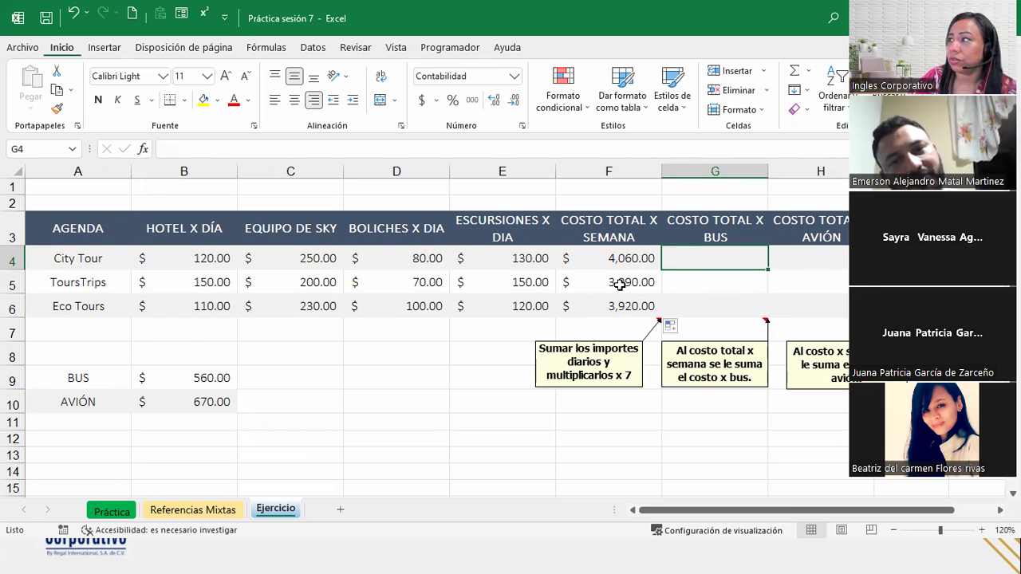
{"action": "left_click", "coordinate": [635, 259]}
{"action": "left_click", "coordinate": [699, 255]}
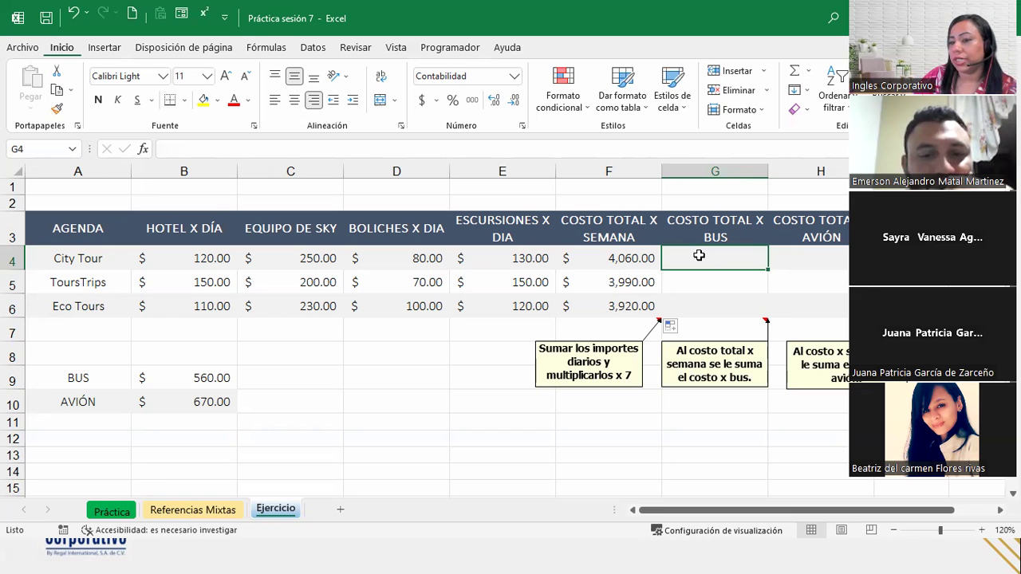
{"action": "left_click_drag", "start_coordinate": [736, 263], "coordinate": [730, 303]}
{"action": "left_click", "coordinate": [56, 108]}
{"action": "left_click_drag", "start_coordinate": [588, 260], "coordinate": [599, 304]}
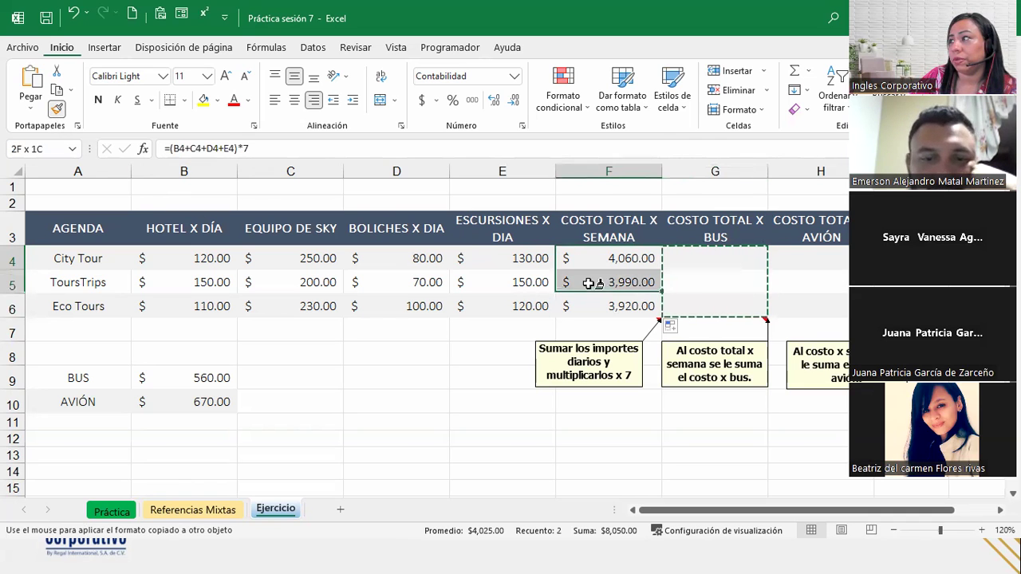
{"action": "left_click", "coordinate": [745, 261]}
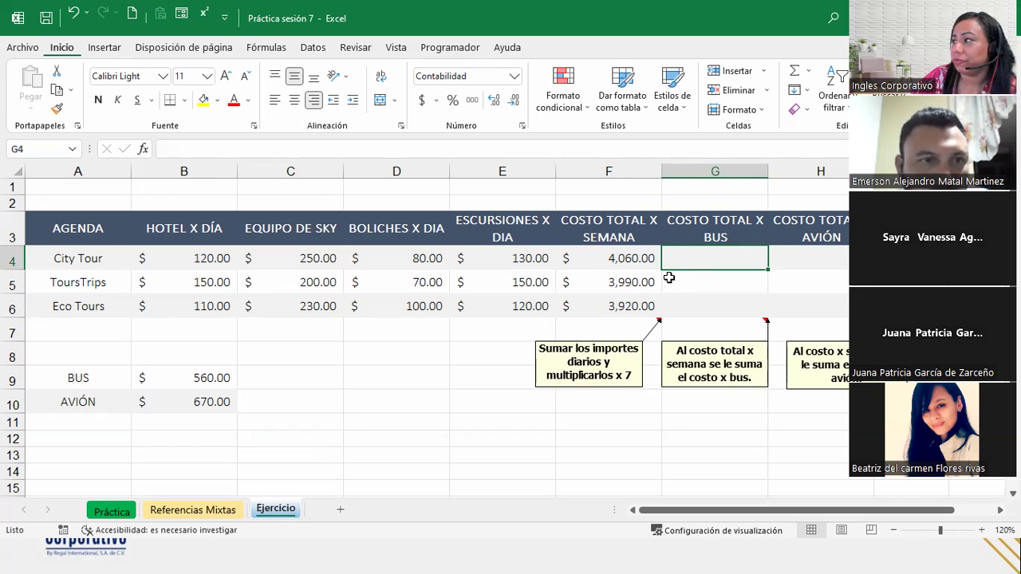
{"action": "left_click_drag", "start_coordinate": [681, 278], "coordinate": [681, 298]}
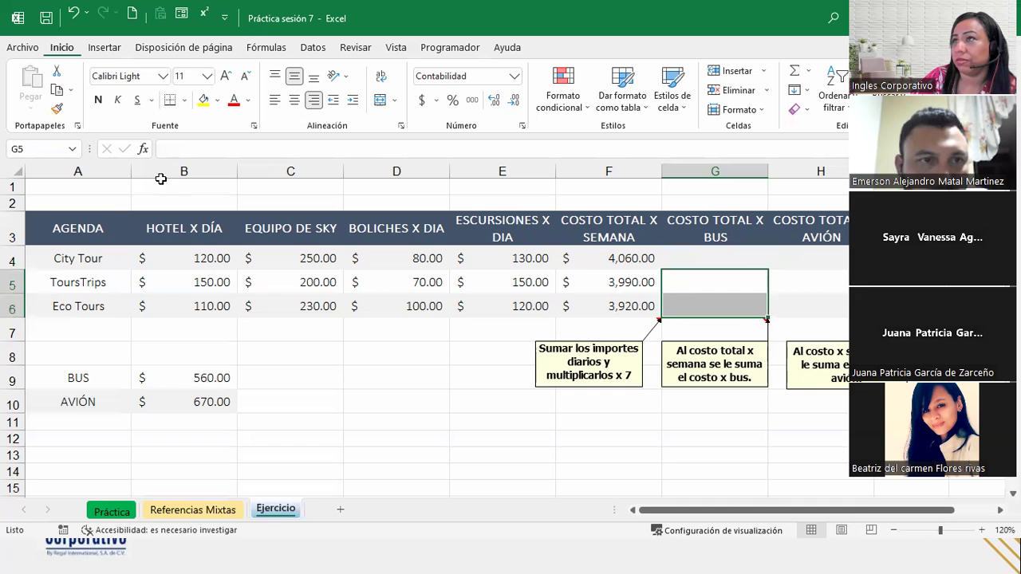
{"action": "left_click", "coordinate": [57, 109]}
{"action": "left_click_drag", "start_coordinate": [611, 257], "coordinate": [609, 285]}
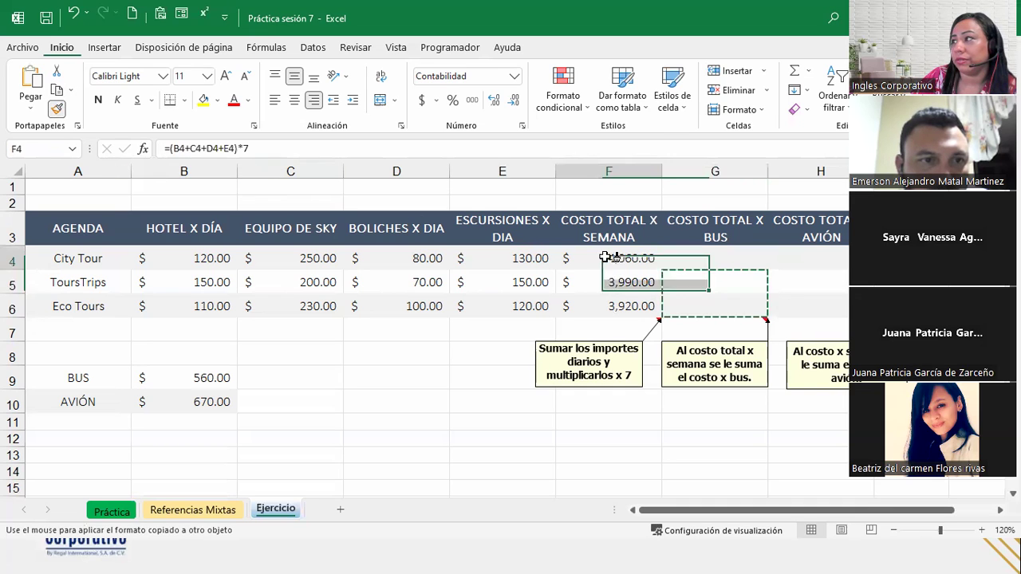
{"action": "left_click", "coordinate": [699, 281]}
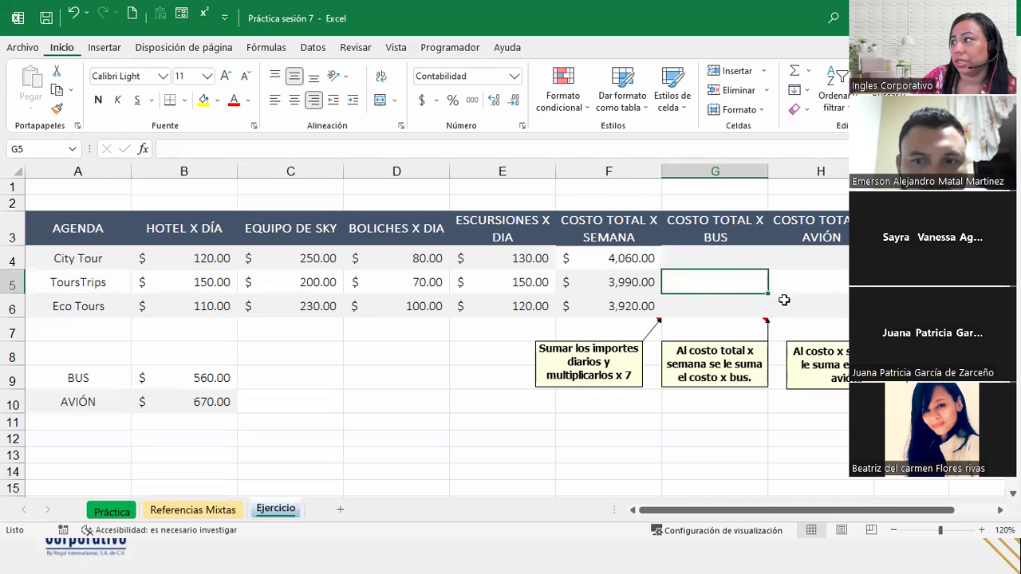
{"action": "left_click", "coordinate": [74, 13]}
{"action": "left_click", "coordinate": [74, 14]}
{"action": "left_click", "coordinate": [74, 13]}
{"action": "left_click", "coordinate": [74, 13]}
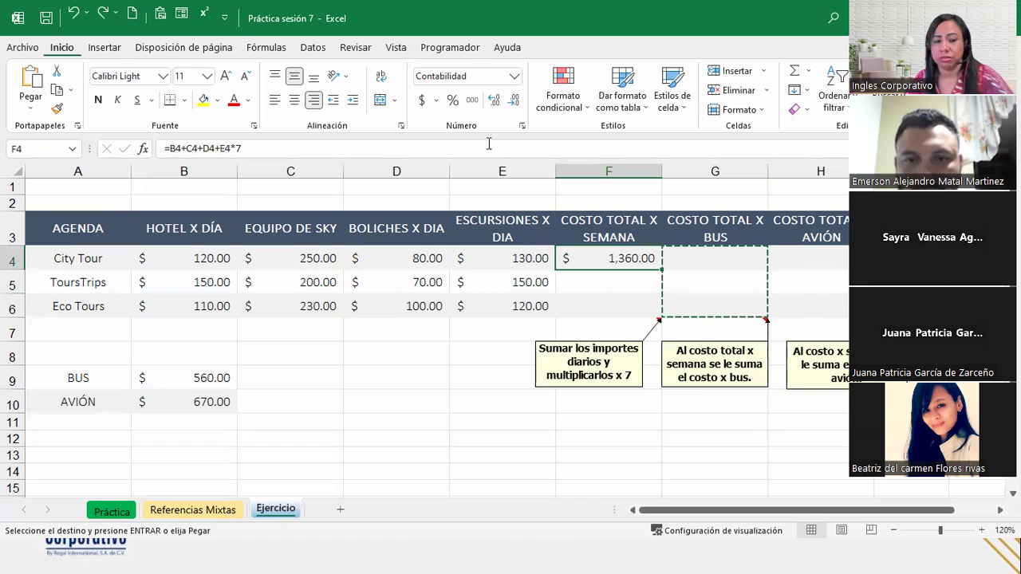
{"action": "key", "text": "Escape"}
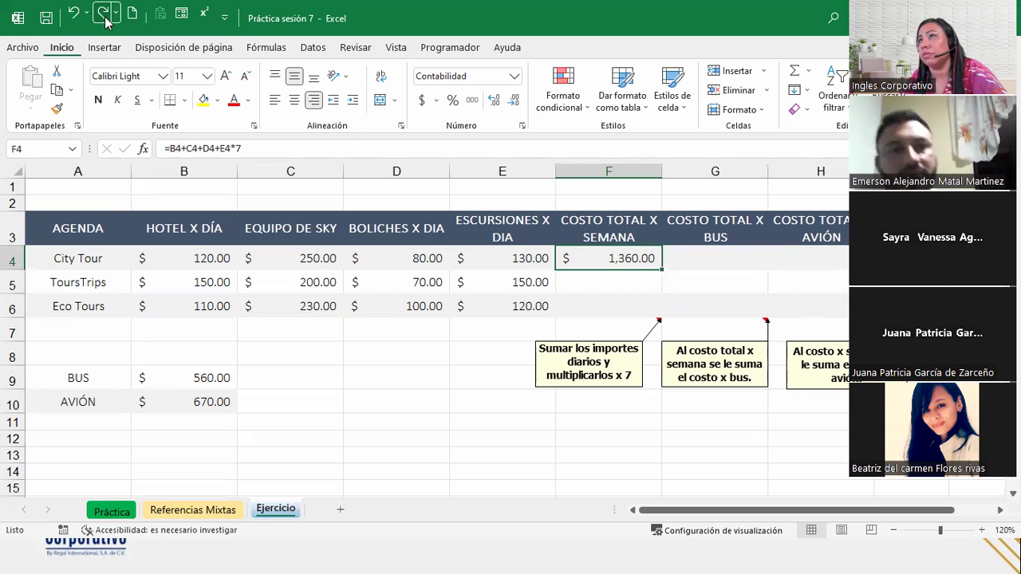
{"action": "left_click", "coordinate": [103, 15]}
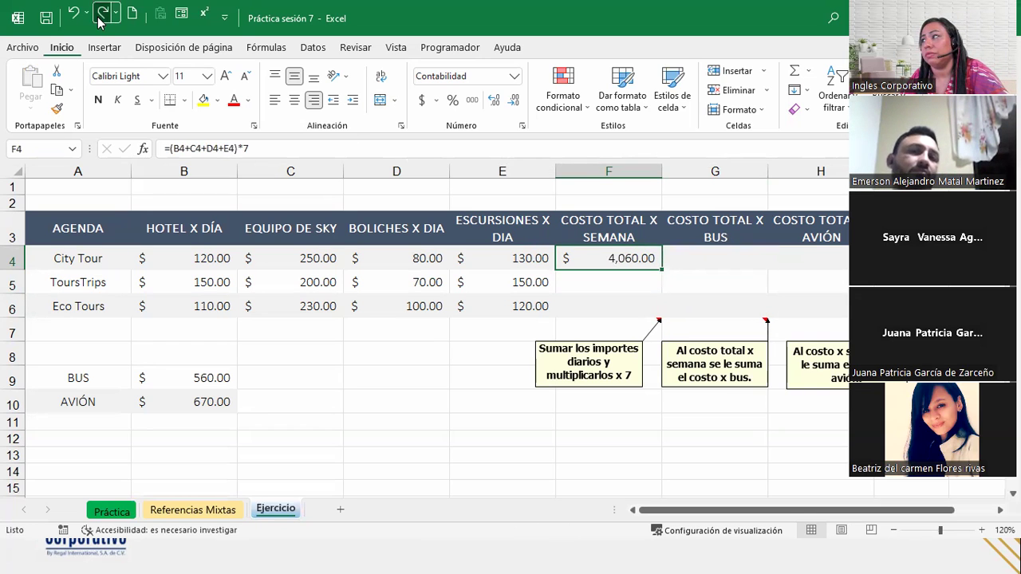
{"action": "left_click", "coordinate": [102, 16]}
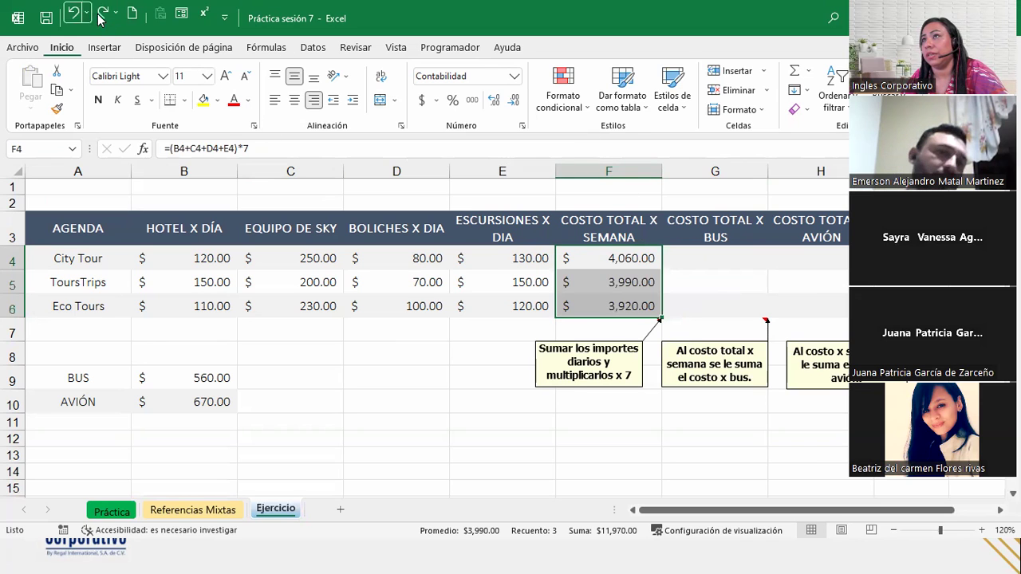
{"action": "left_click", "coordinate": [102, 16]}
{"action": "left_click", "coordinate": [697, 261]}
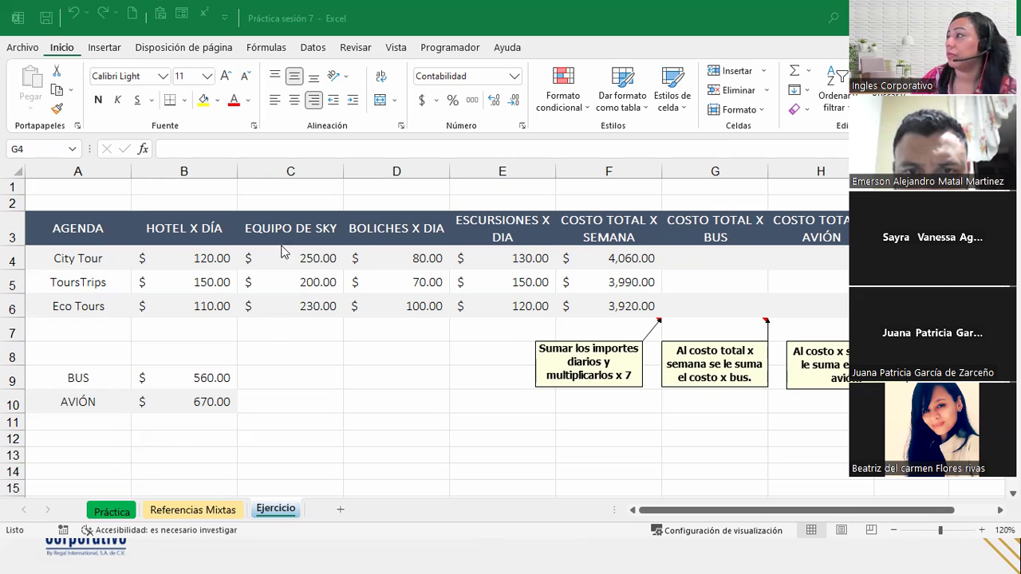
Step: Enter =F4+B9 in G4, giving City Tour a bus total of 4,620.00
{"action": "double_click", "coordinate": [746, 259]}
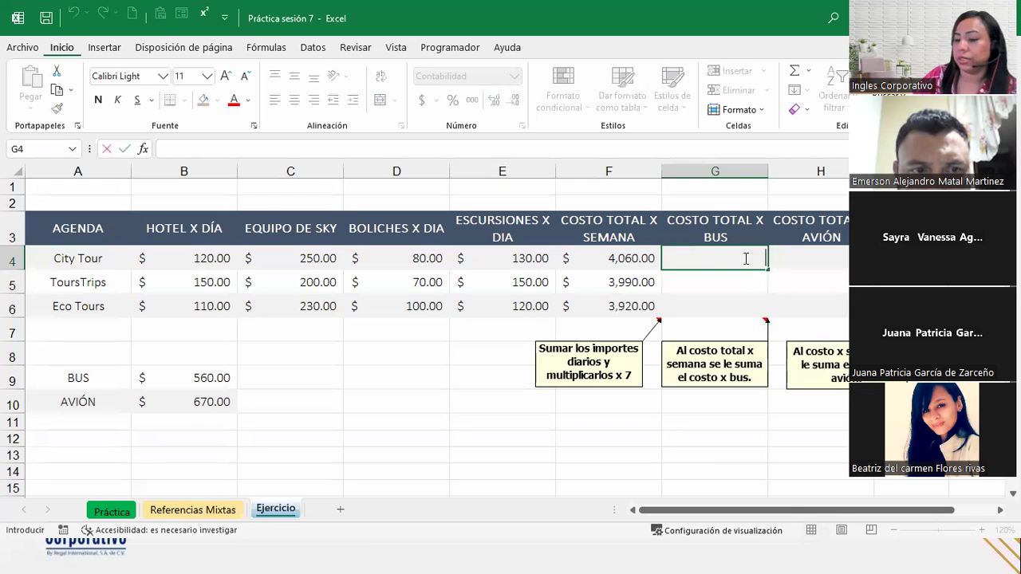
{"action": "type", "text": "="}
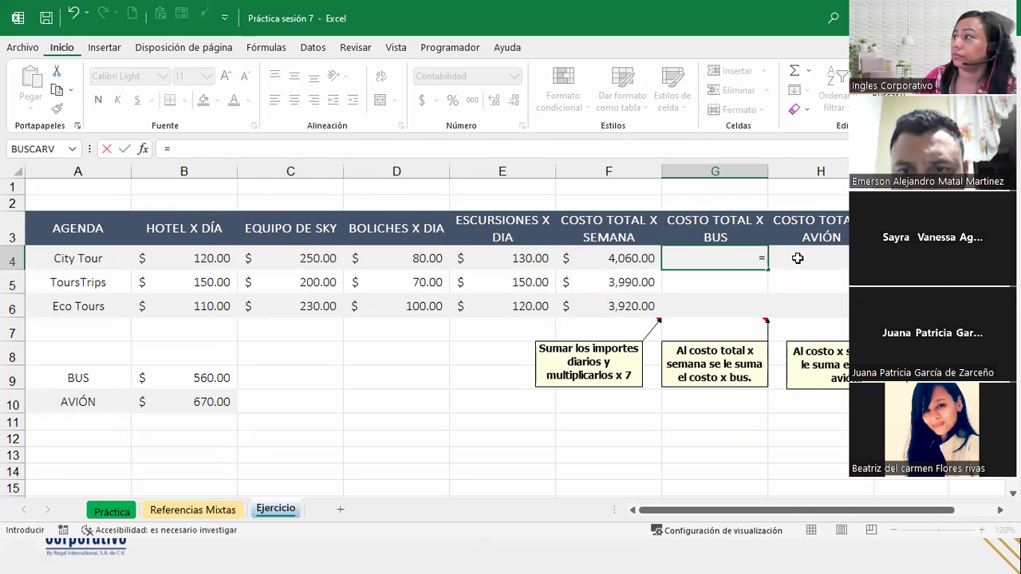
{"action": "left_click", "coordinate": [626, 259]}
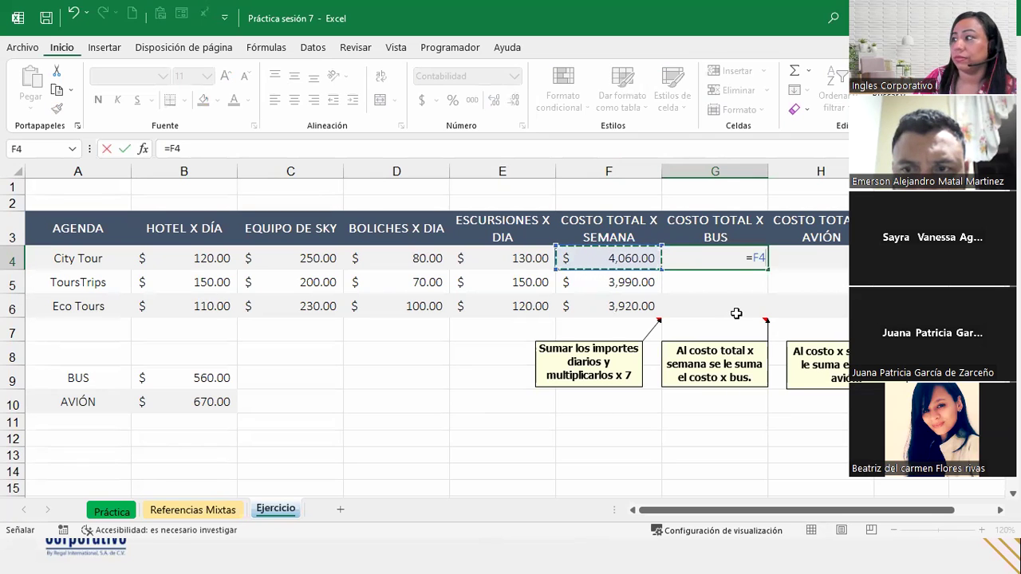
{"action": "type", "text": "+"}
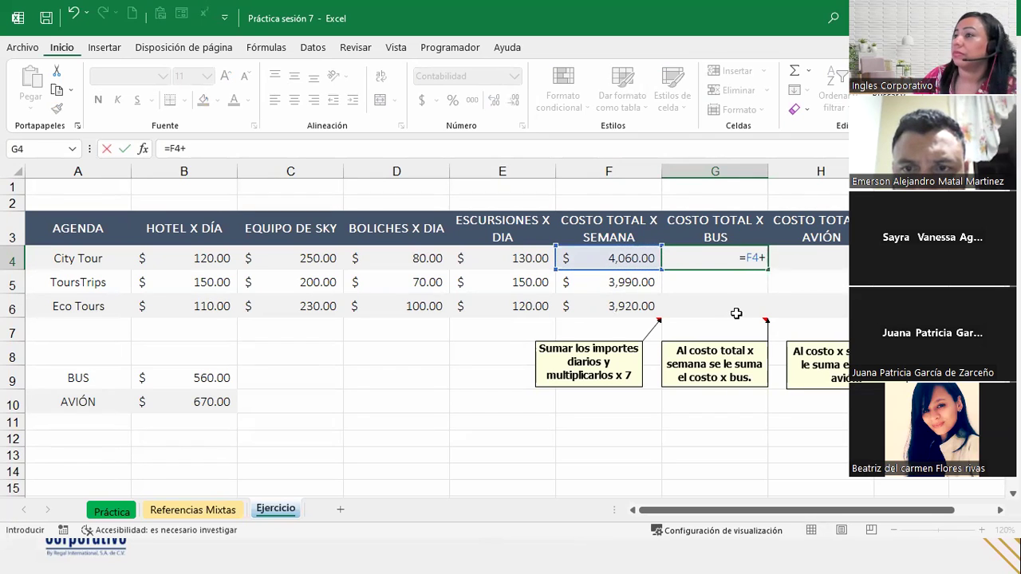
{"action": "left_click", "coordinate": [202, 376]}
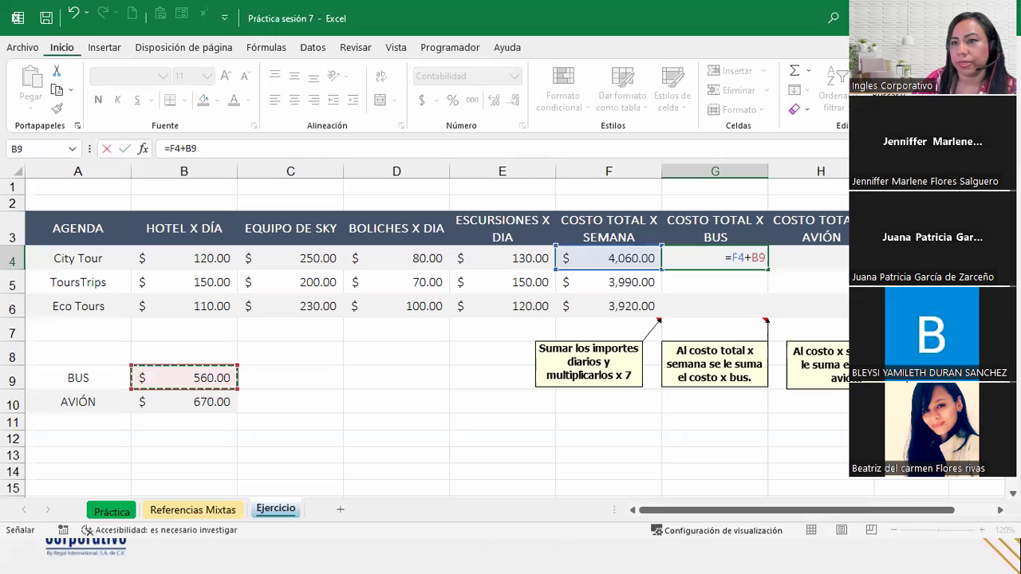
{"action": "key", "text": "Return"}
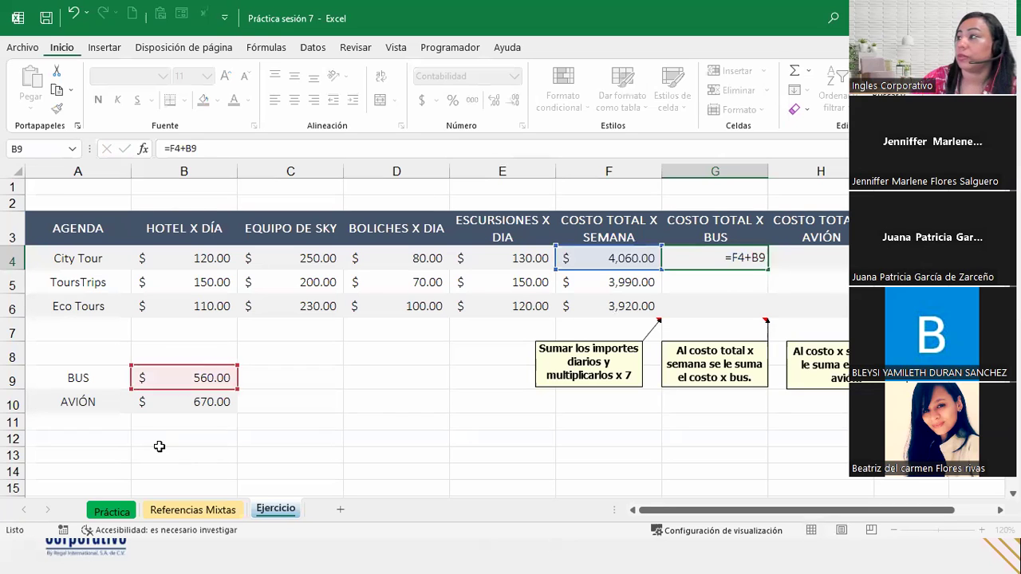
Step: Fill G4's bus formula to G6 without formatting, then check G5 and G6 (=F6+B11)
{"action": "left_click", "coordinate": [762, 253]}
{"action": "left_click_drag", "start_coordinate": [768, 271], "coordinate": [768, 315]}
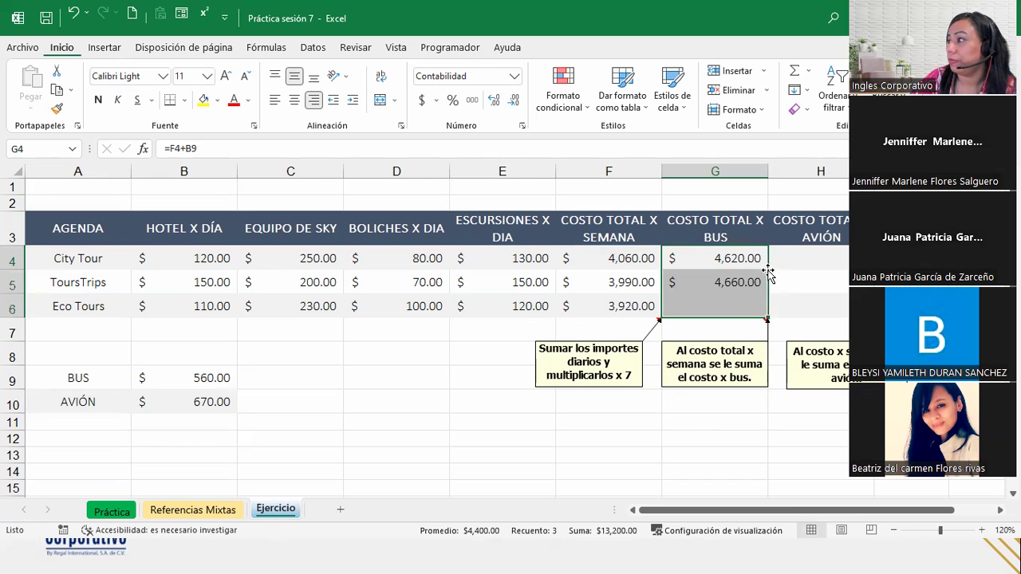
{"action": "left_click", "coordinate": [778, 327]}
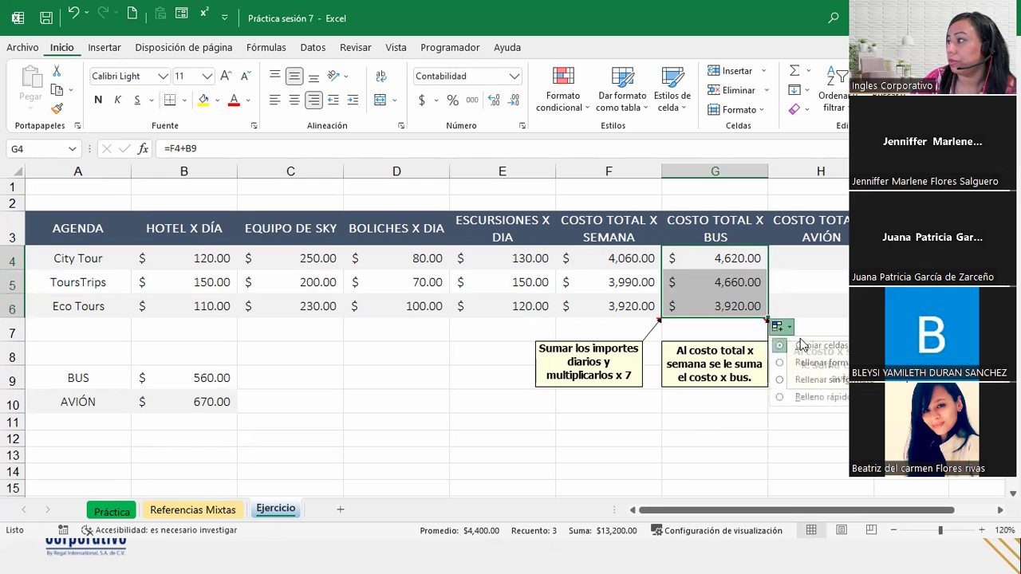
{"action": "left_click", "coordinate": [833, 379]}
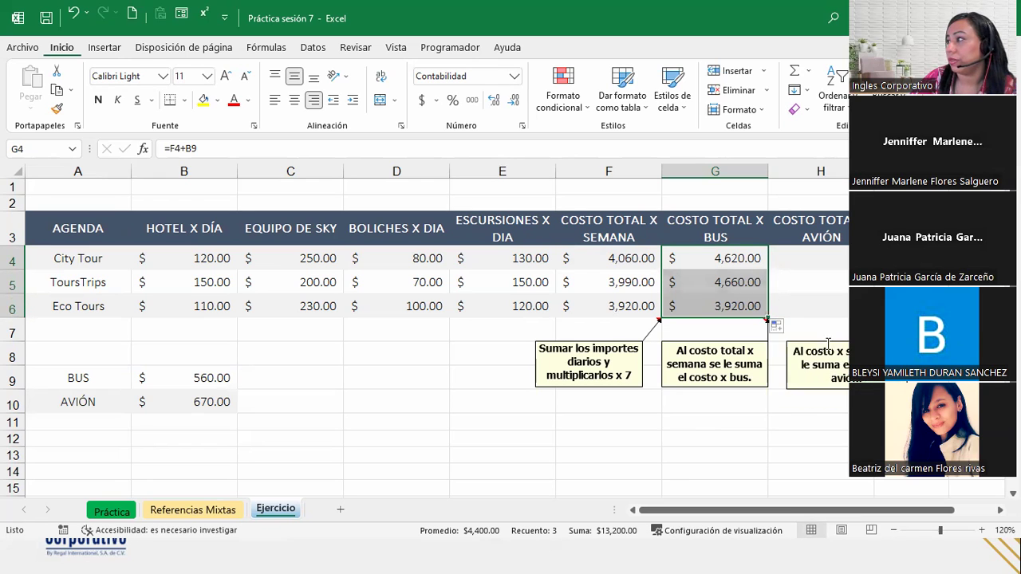
{"action": "left_click", "coordinate": [805, 286]}
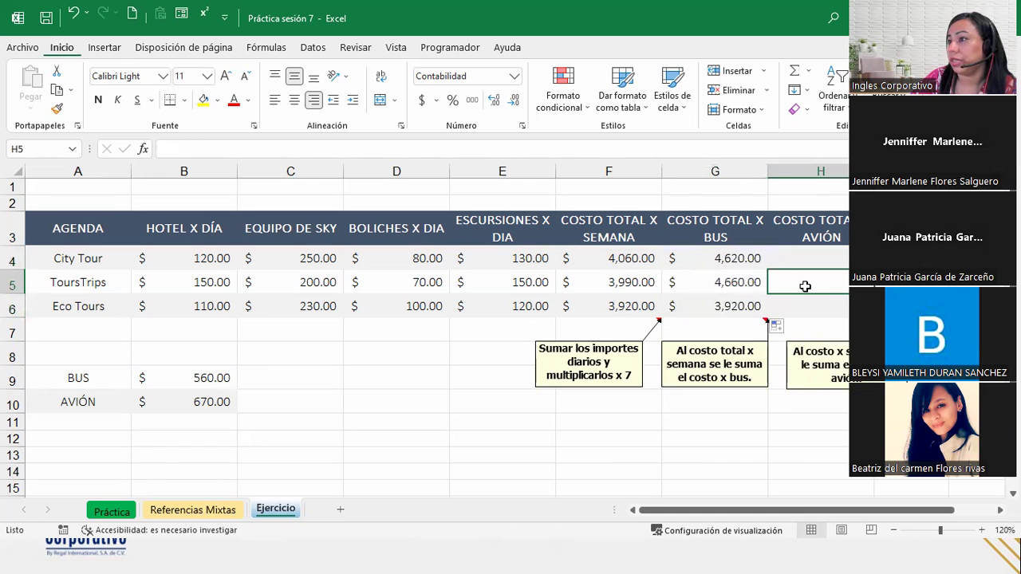
{"action": "left_click", "coordinate": [744, 287]}
{"action": "left_click", "coordinate": [742, 311]}
{"action": "left_click", "coordinate": [731, 287]}
{"action": "left_click", "coordinate": [734, 306]}
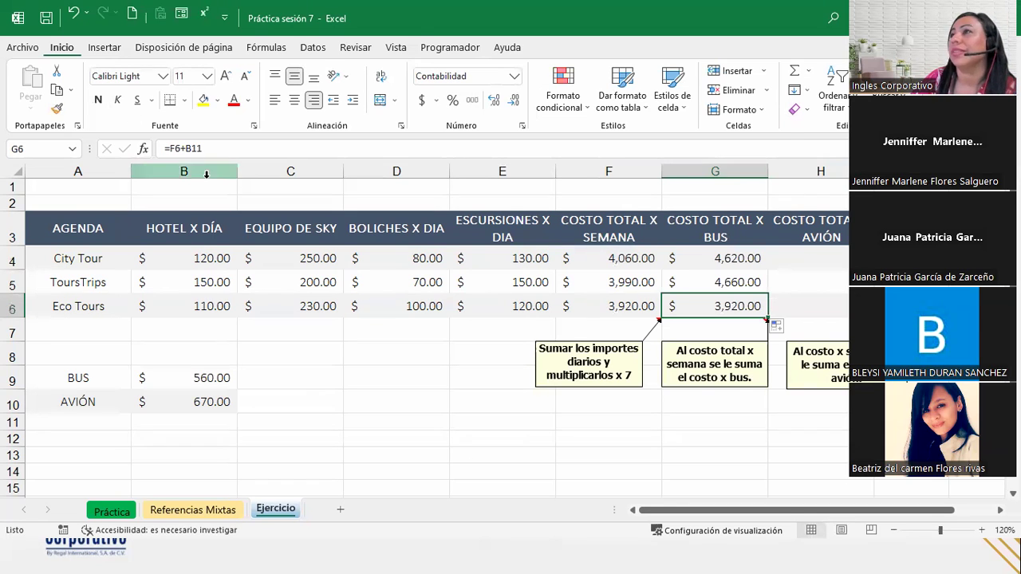
Step: Undo the G5:G6 bus fill while keeping G4's bus formula
{"action": "left_click", "coordinate": [72, 15]}
{"action": "left_click", "coordinate": [72, 14]}
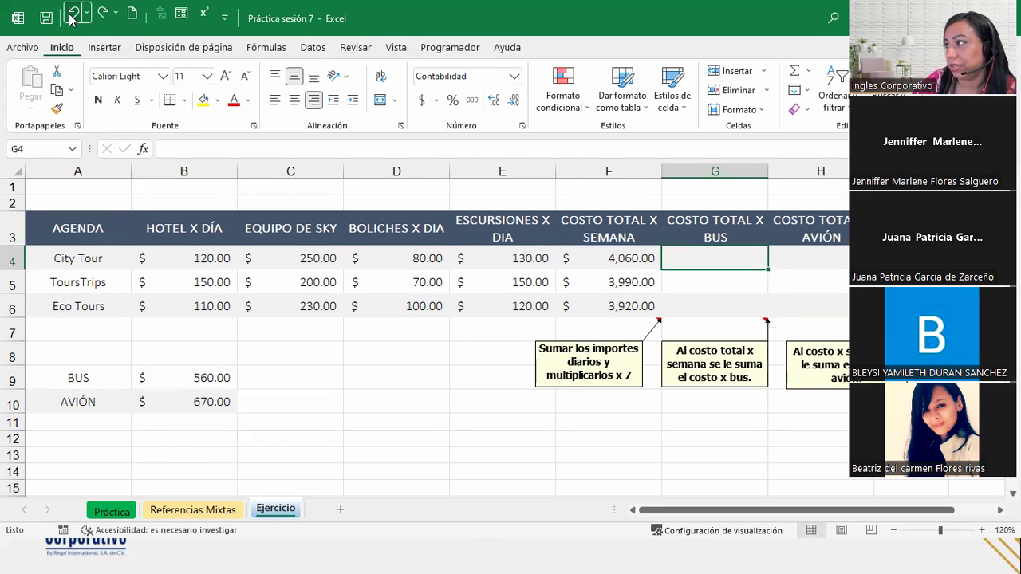
{"action": "left_click", "coordinate": [102, 14]}
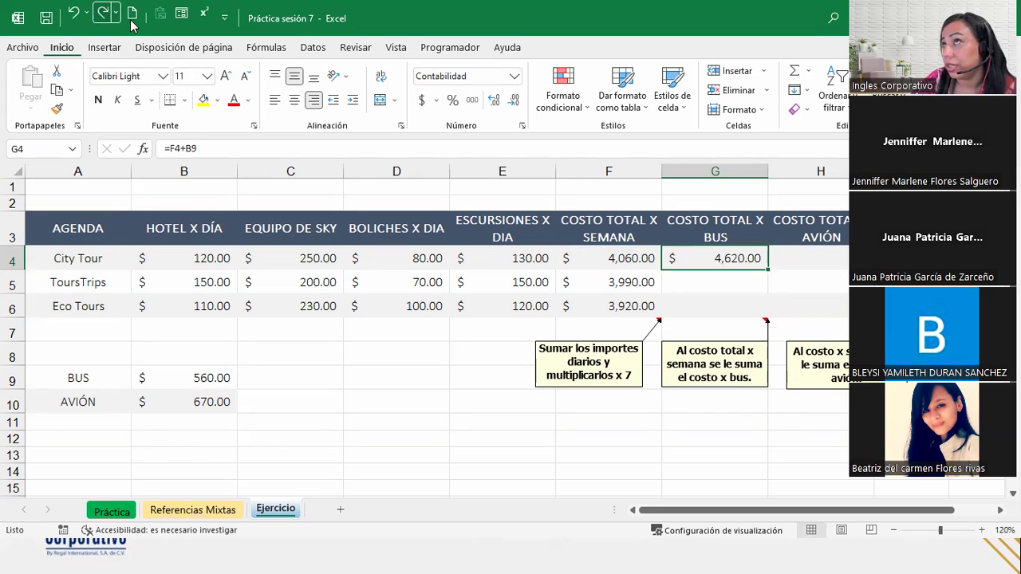
Step: Change G4's formula to =F4+$B$9 with an absolute bus-cost reference
{"action": "double_click", "coordinate": [750, 260]}
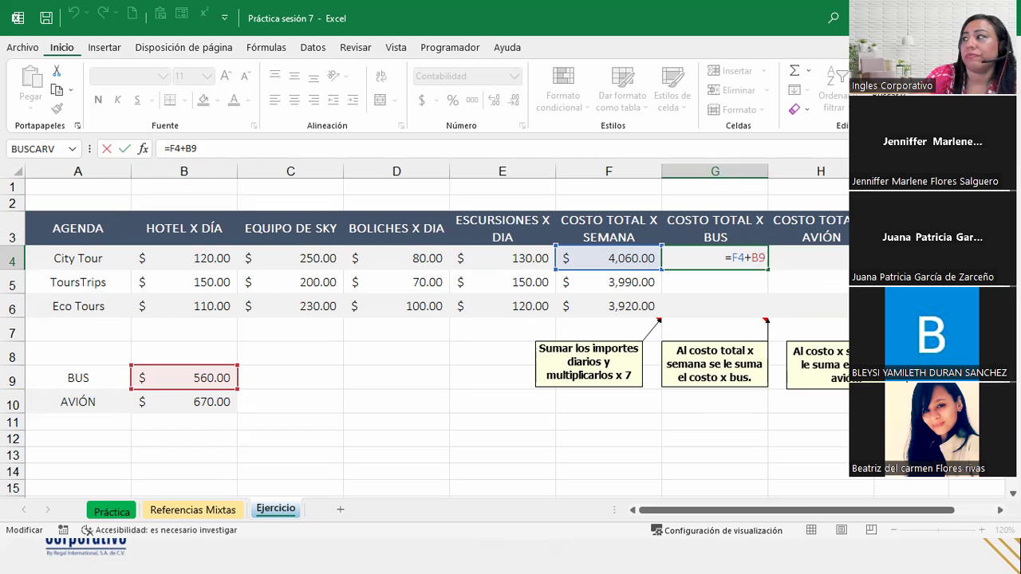
{"action": "key", "text": "F4"}
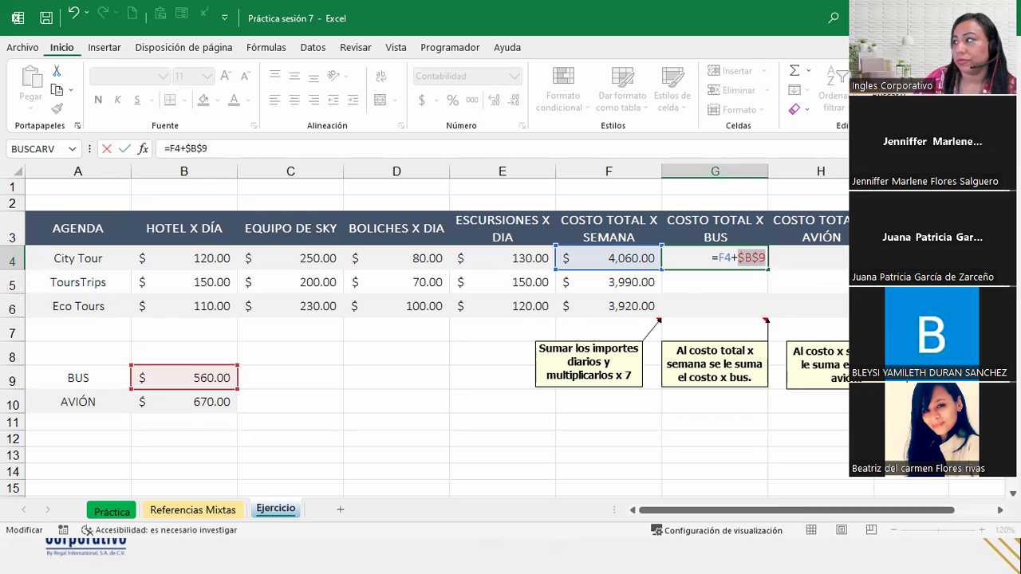
{"action": "left_click", "coordinate": [751, 258]}
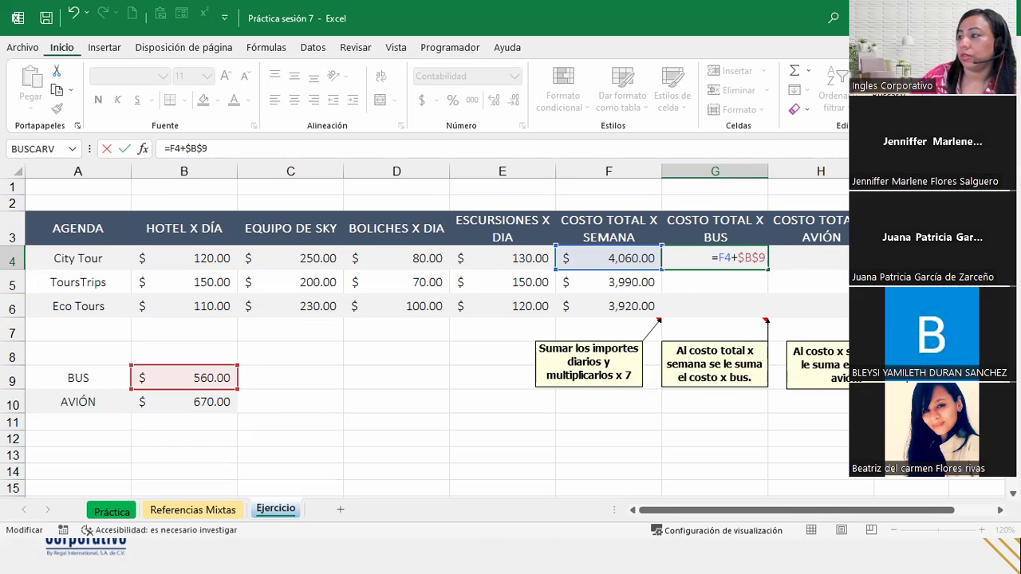
{"action": "key", "text": "Return"}
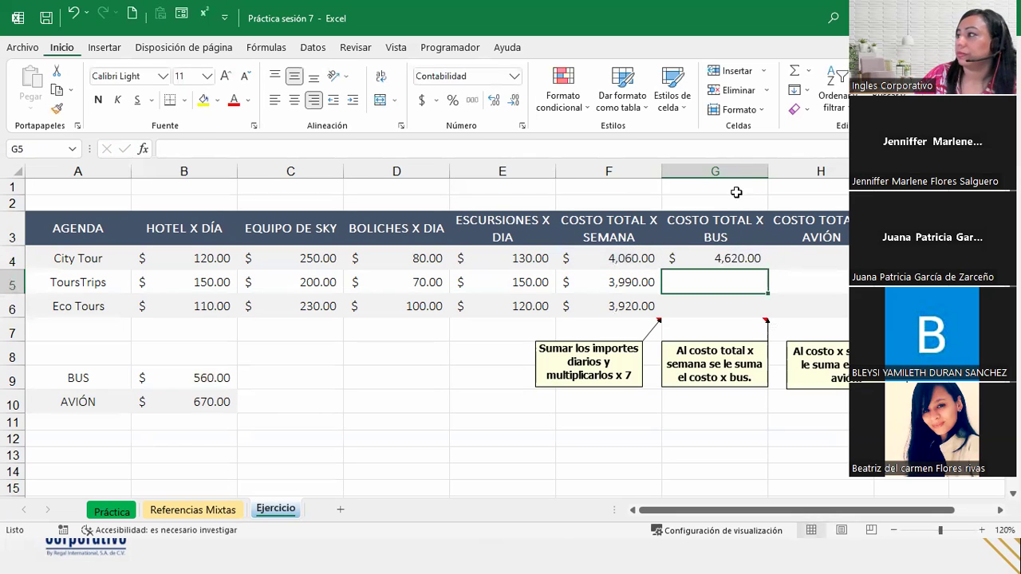
Step: Copy G4's =F4+$B$9 formula down to G6, giving 4,550.00 and 4,480.00
{"action": "left_click", "coordinate": [726, 258]}
{"action": "left_click_drag", "start_coordinate": [769, 269], "coordinate": [770, 313]}
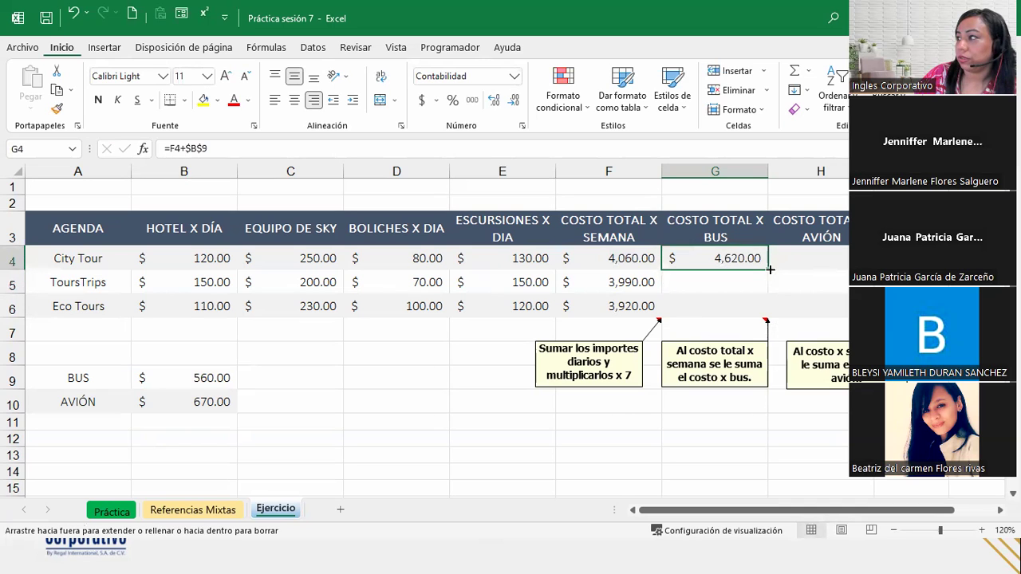
{"action": "left_click", "coordinate": [777, 326]}
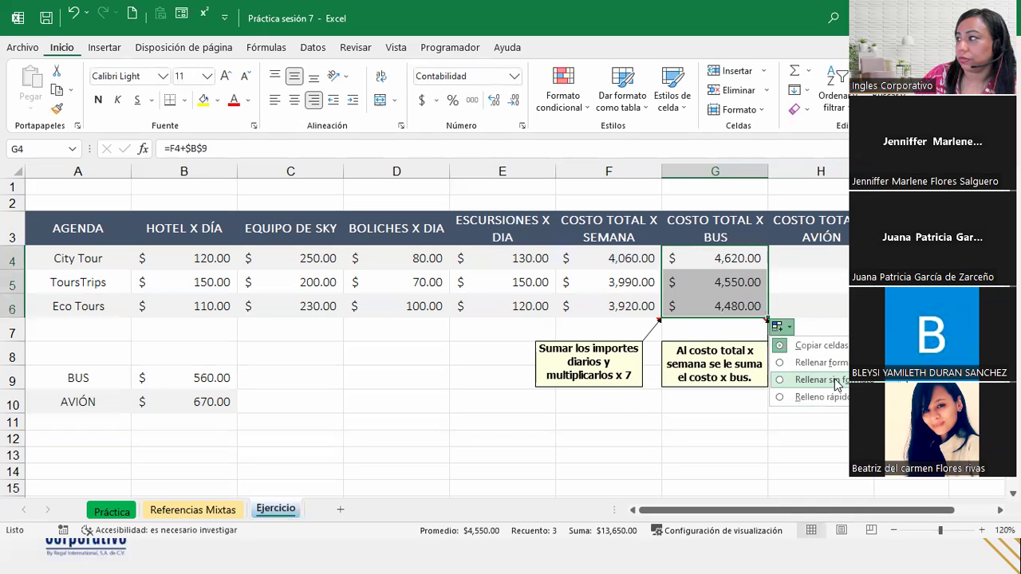
{"action": "key", "text": "Escape"}
{"action": "left_click", "coordinate": [822, 254]}
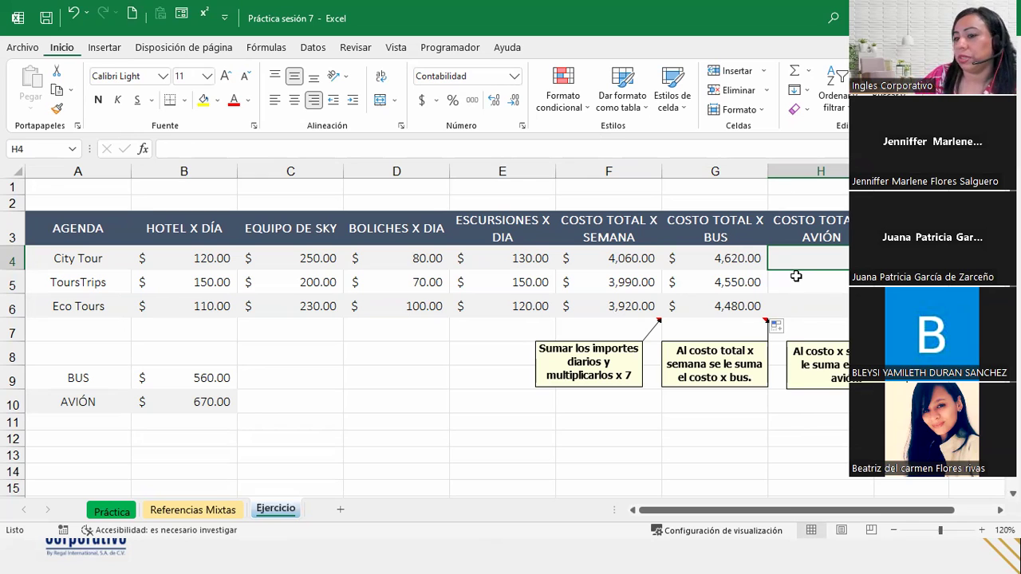
{"action": "left_click", "coordinate": [709, 265]}
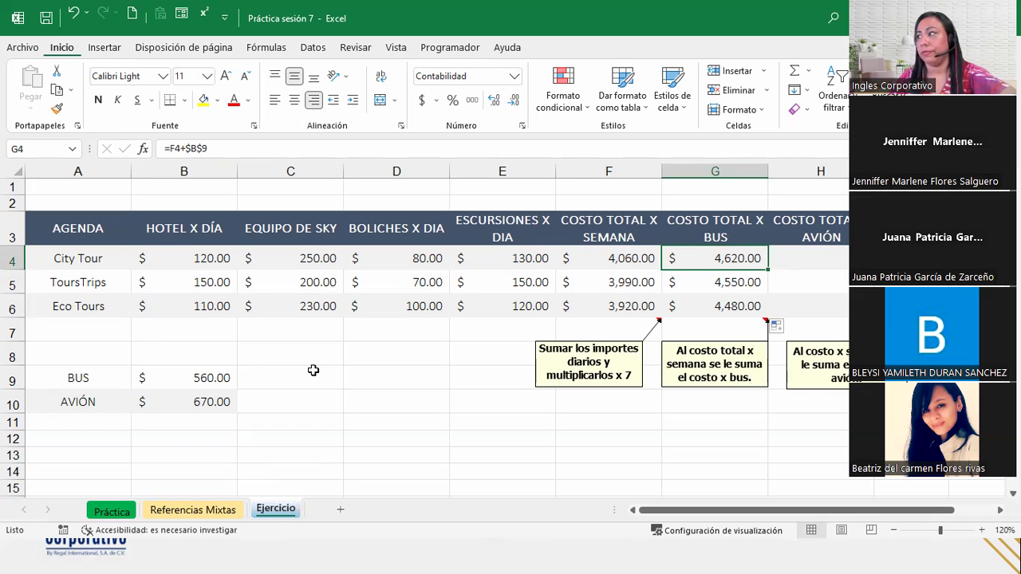
{"action": "left_click", "coordinate": [840, 258]}
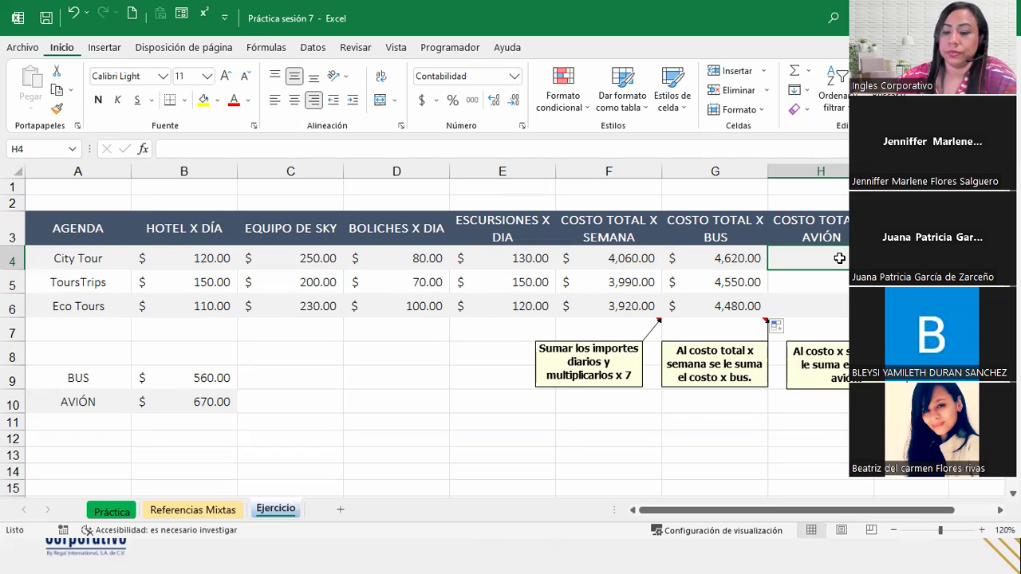
Step: Enter =F4+$B$10 in H4, giving City Tour a plane total of 4,730
{"action": "type", "text": "="}
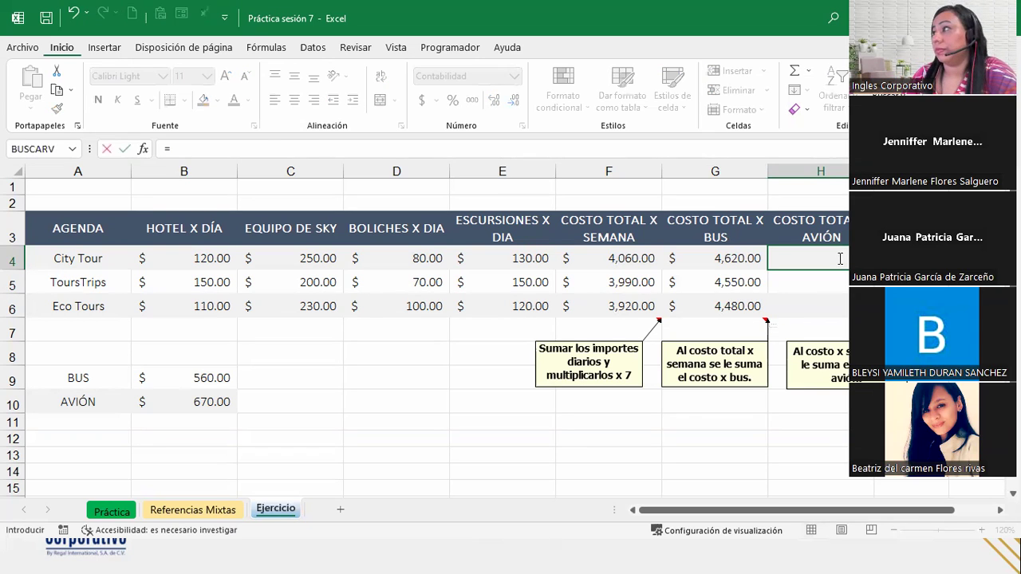
{"action": "left_click", "coordinate": [630, 258]}
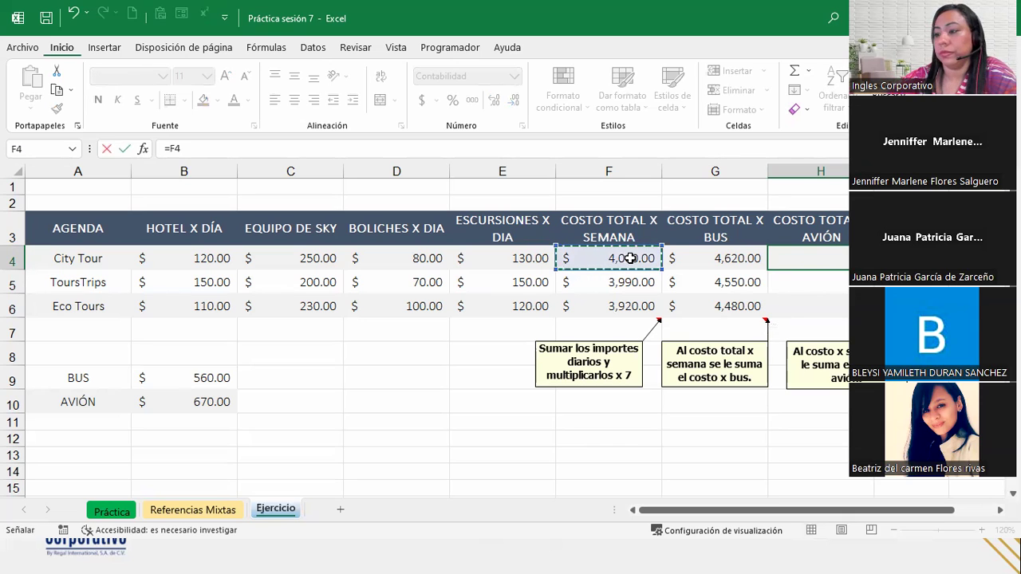
{"action": "type", "text": "+"}
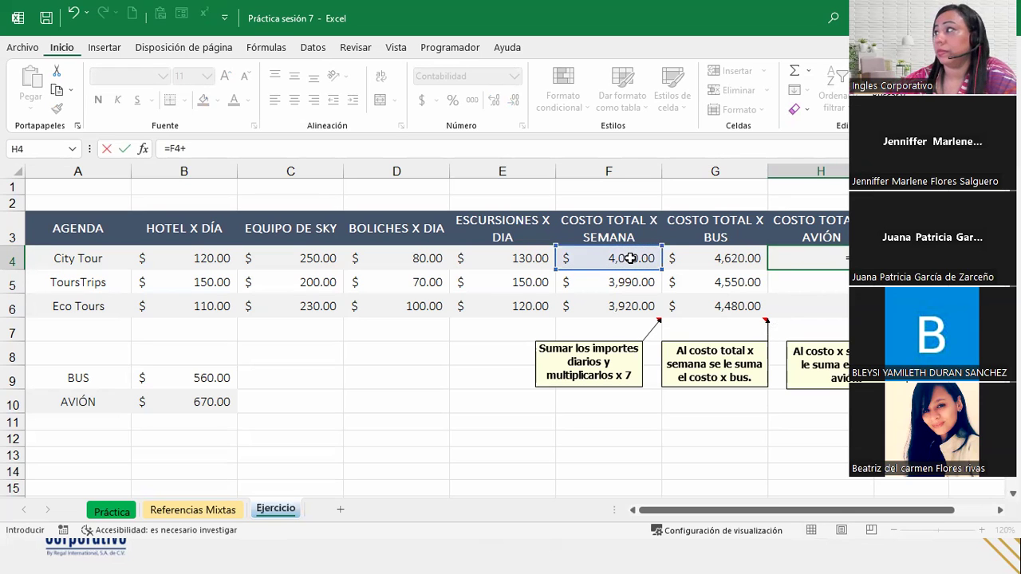
{"action": "left_click", "coordinate": [183, 403]}
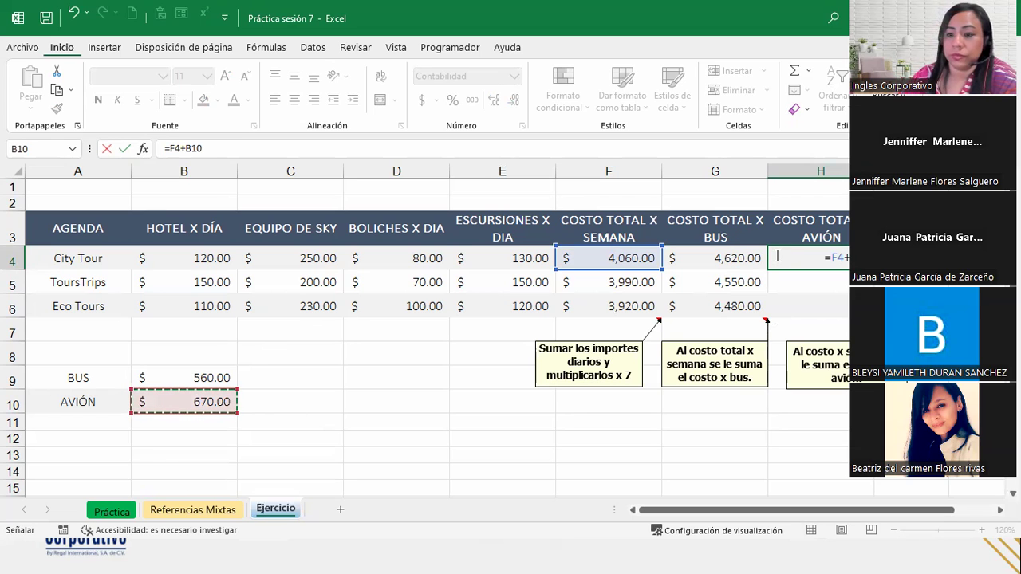
{"action": "key", "text": "F4"}
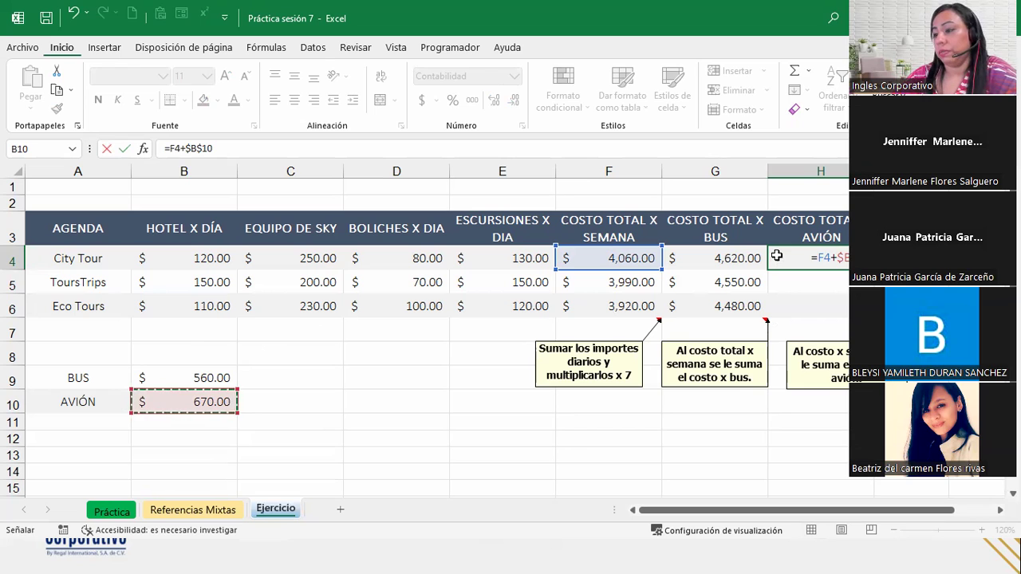
{"action": "key", "text": "Return"}
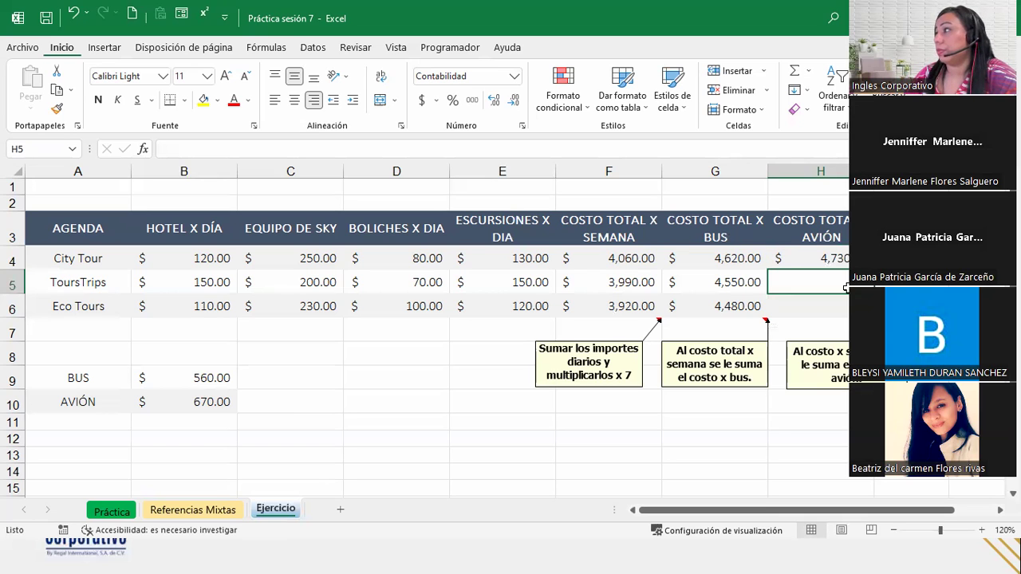
{"action": "left_click", "coordinate": [842, 251]}
Step: Copy H4's plane formula down to H6 (4,660 and 4,590) and compare it with G4
{"action": "left_click_drag", "start_coordinate": [874, 270], "coordinate": [873, 318]}
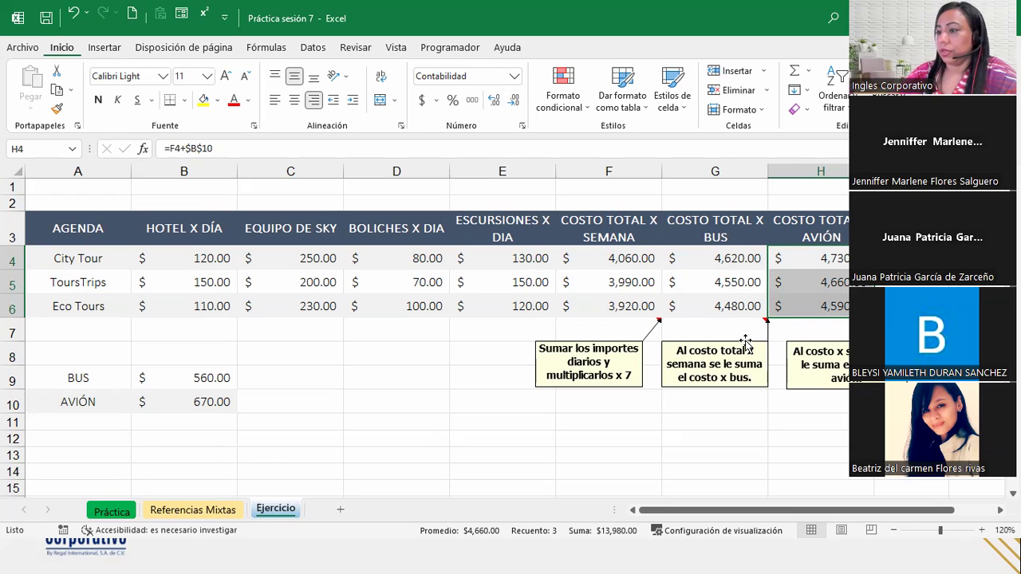
{"action": "left_click", "coordinate": [802, 267]}
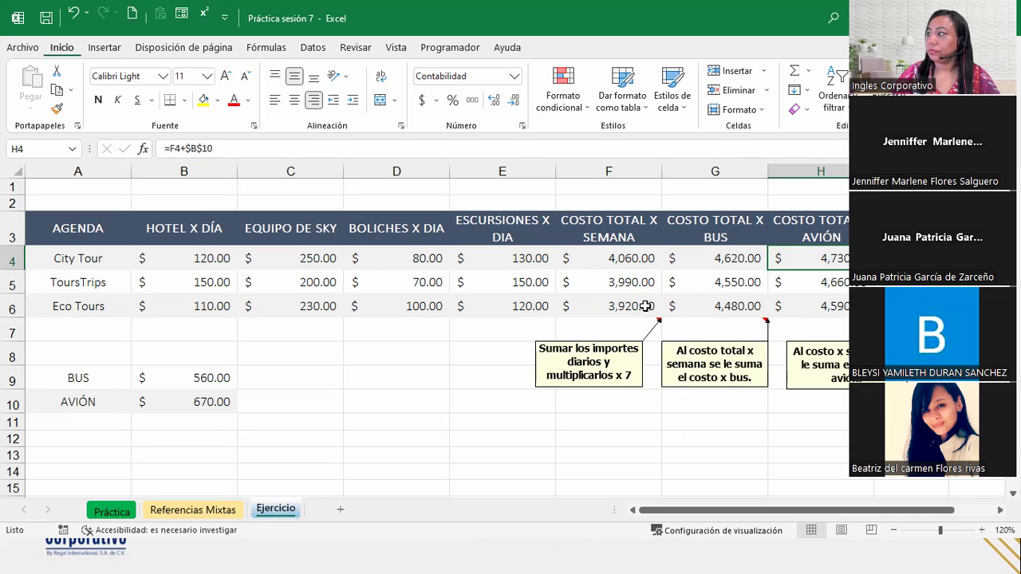
{"action": "left_click", "coordinate": [732, 262]}
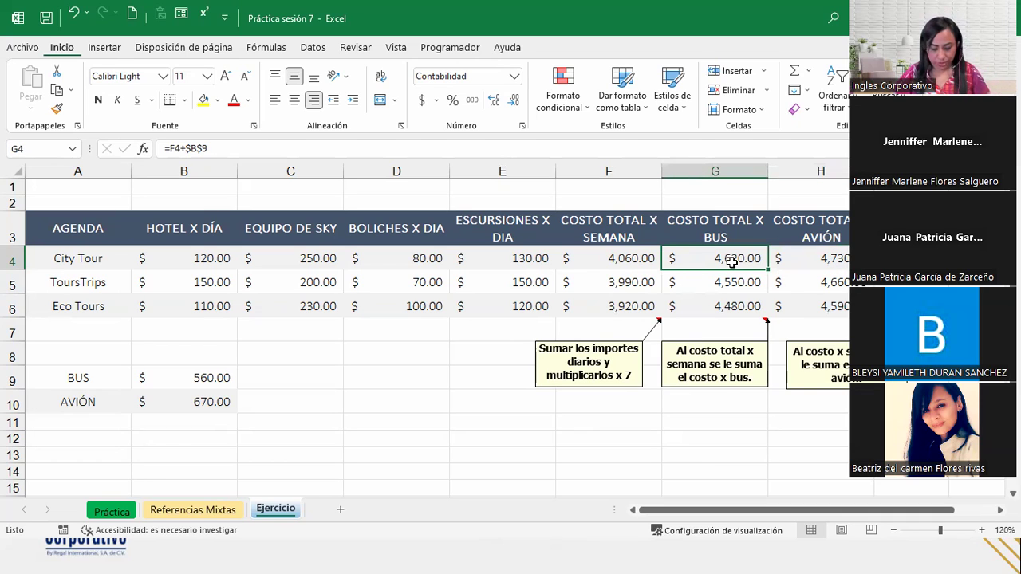
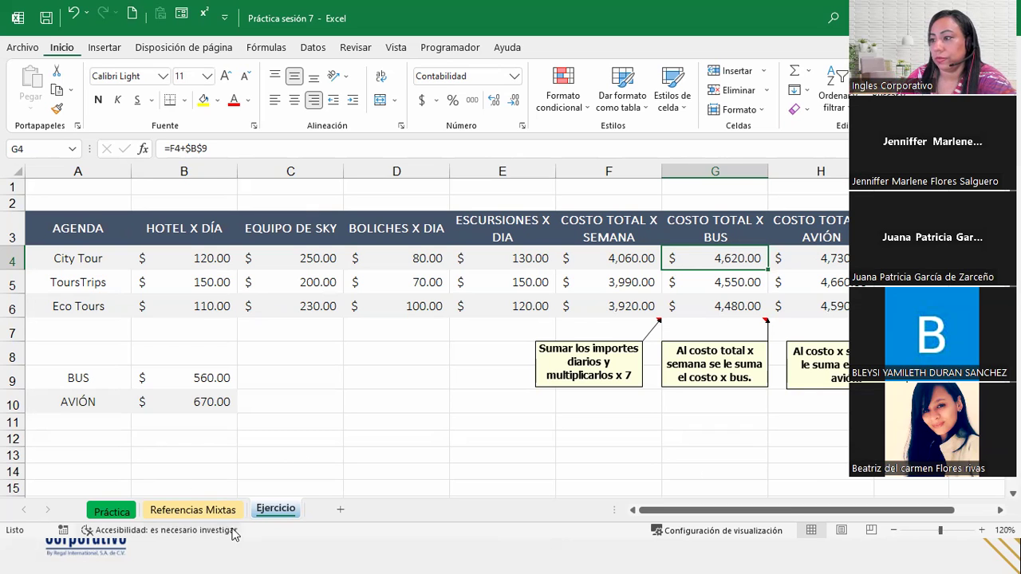
Step: Switch to the Referencias Mixtas sheet to view its Descuentos table
{"action": "left_click", "coordinate": [192, 510]}
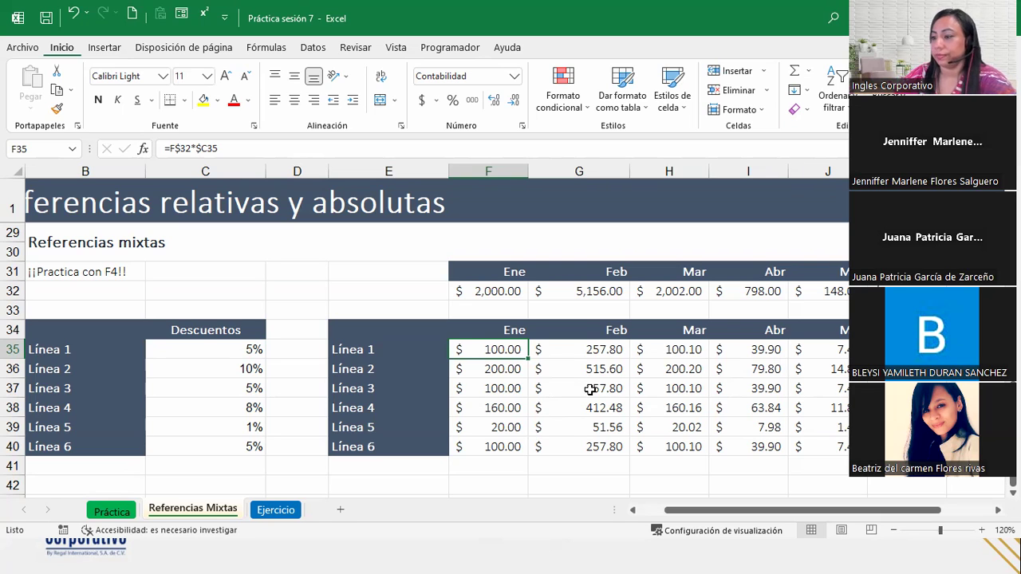
{"action": "double_click", "coordinate": [498, 351]}
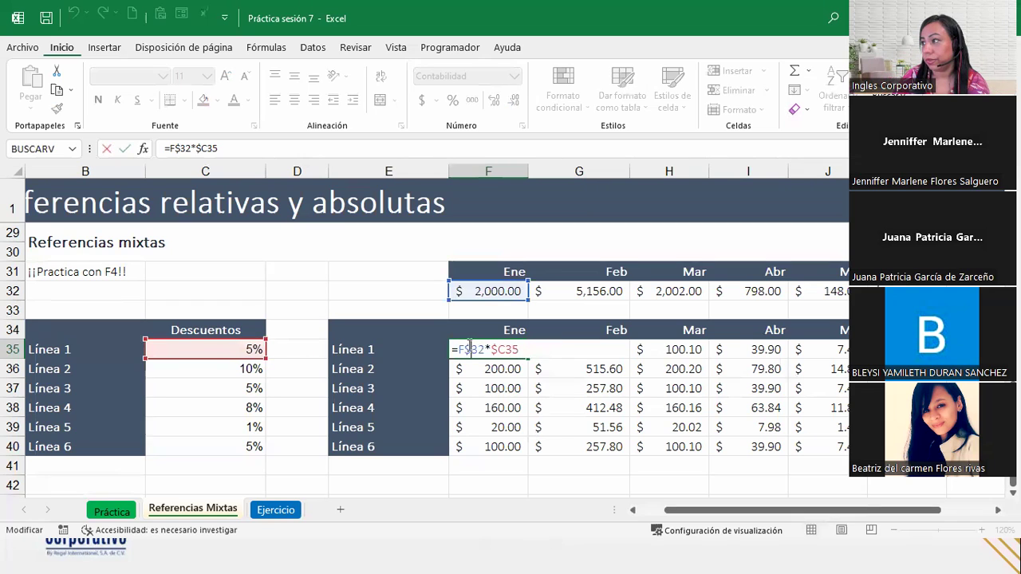
{"action": "left_click_drag", "start_coordinate": [469, 348], "coordinate": [492, 349]}
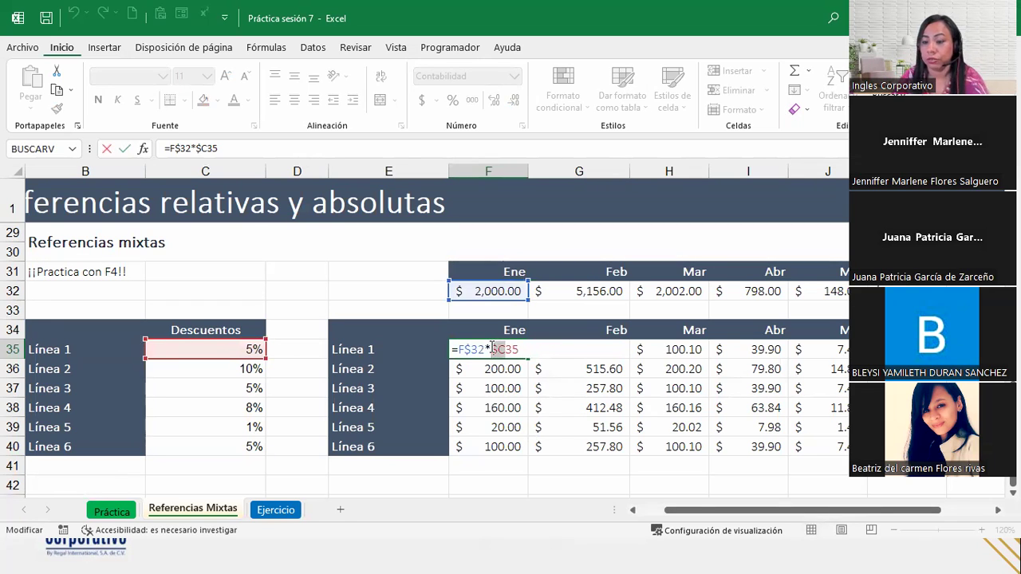
{"action": "key", "text": "Return"}
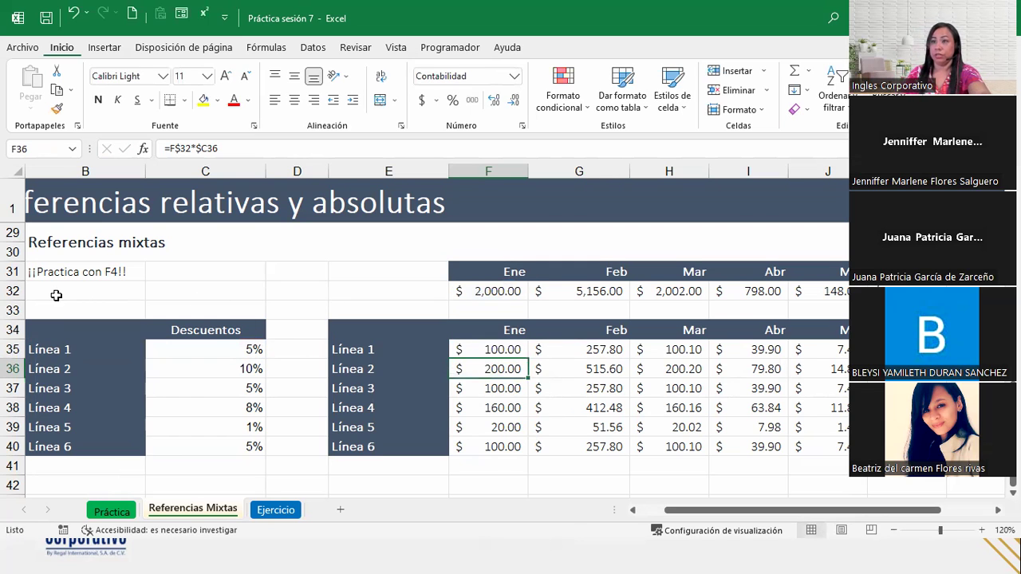
{"action": "left_click", "coordinate": [12, 290]}
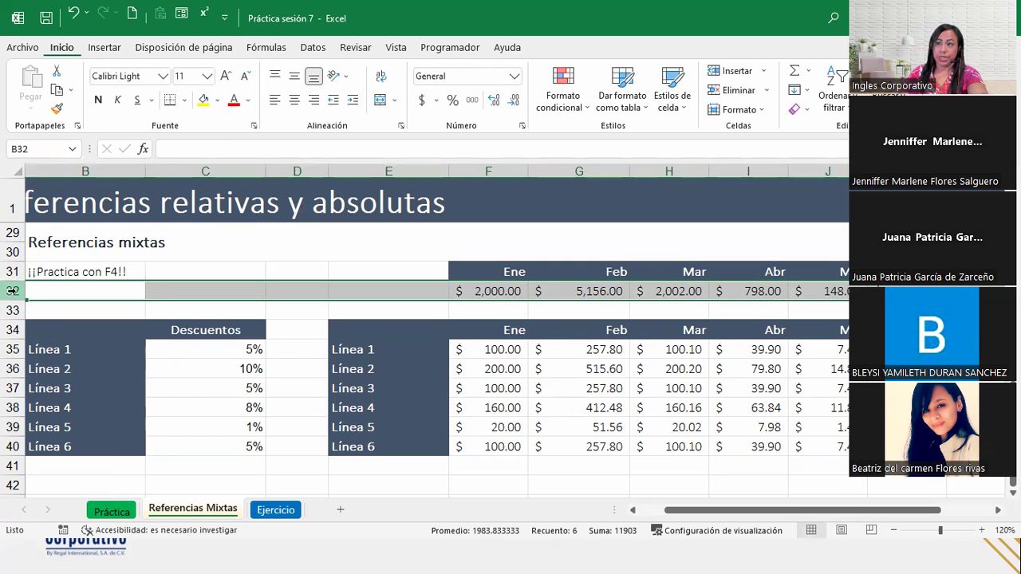
Step: Select column C and inspect the mixed-reference formulas down column F, rows 35–40
{"action": "left_click", "coordinate": [205, 170]}
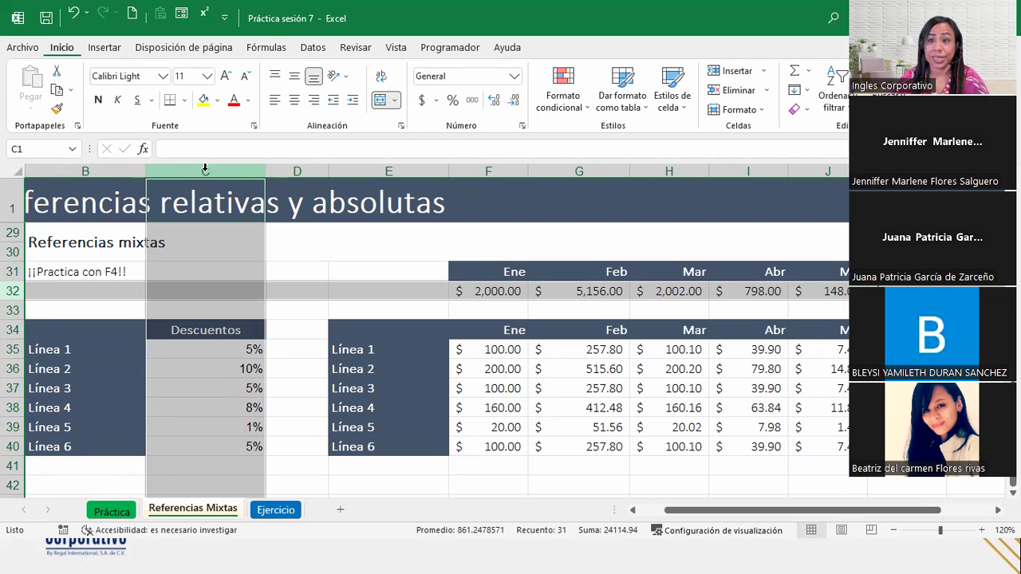
{"action": "left_click", "coordinate": [502, 350]}
{"action": "left_click", "coordinate": [504, 370]}
{"action": "left_click", "coordinate": [505, 387]}
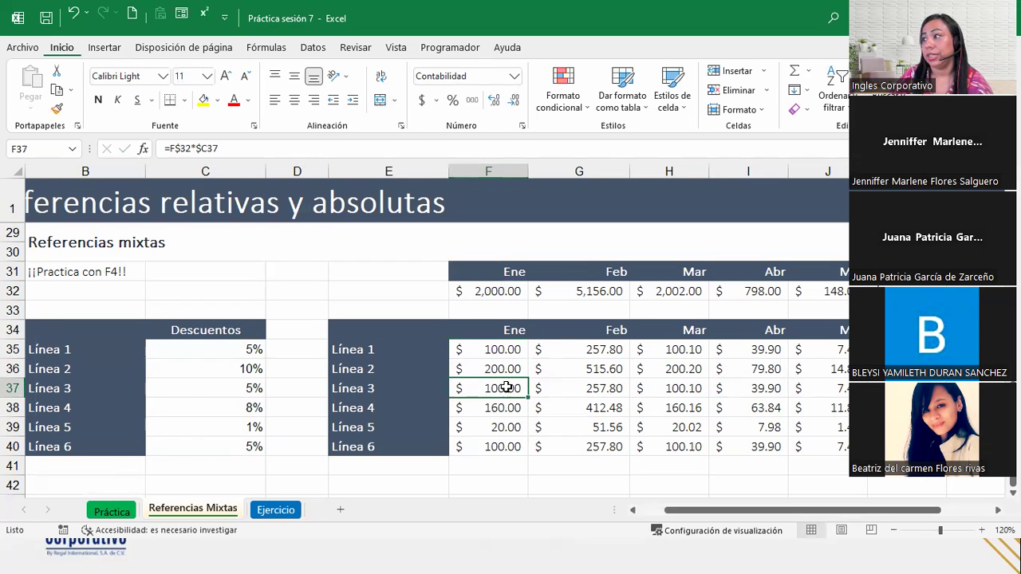
{"action": "left_click", "coordinate": [504, 405]}
{"action": "left_click", "coordinate": [505, 428]}
{"action": "left_click", "coordinate": [504, 446]}
Step: Inspect the formulas in columns G, H and I, then turn on Mostrar fórmulas
{"action": "left_click", "coordinate": [551, 351]}
{"action": "left_click", "coordinate": [569, 387]}
{"action": "left_click", "coordinate": [583, 425]}
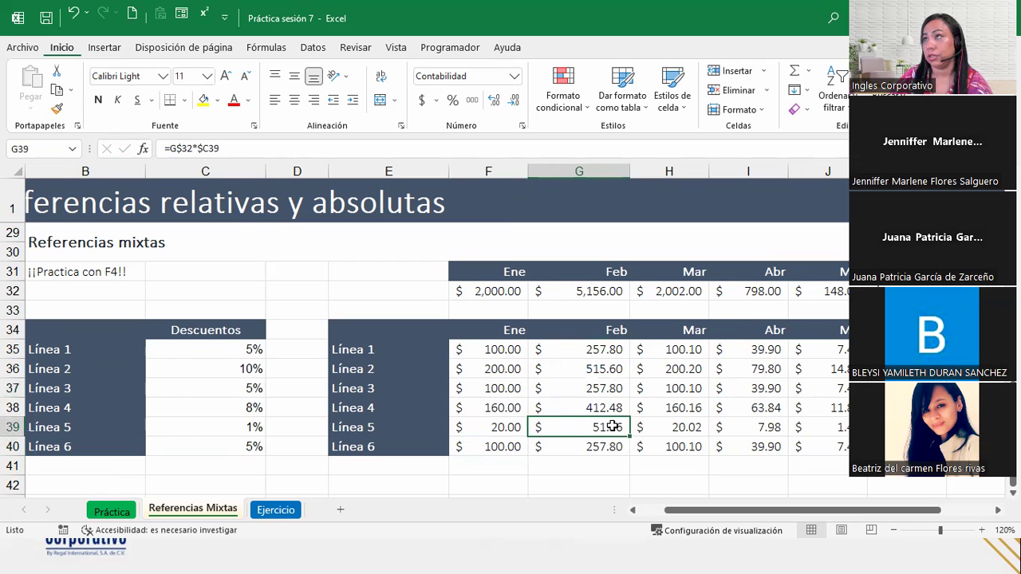
{"action": "left_click", "coordinate": [678, 429]}
{"action": "left_click", "coordinate": [692, 444]}
{"action": "left_click", "coordinate": [745, 426]}
{"action": "left_click", "coordinate": [758, 388]}
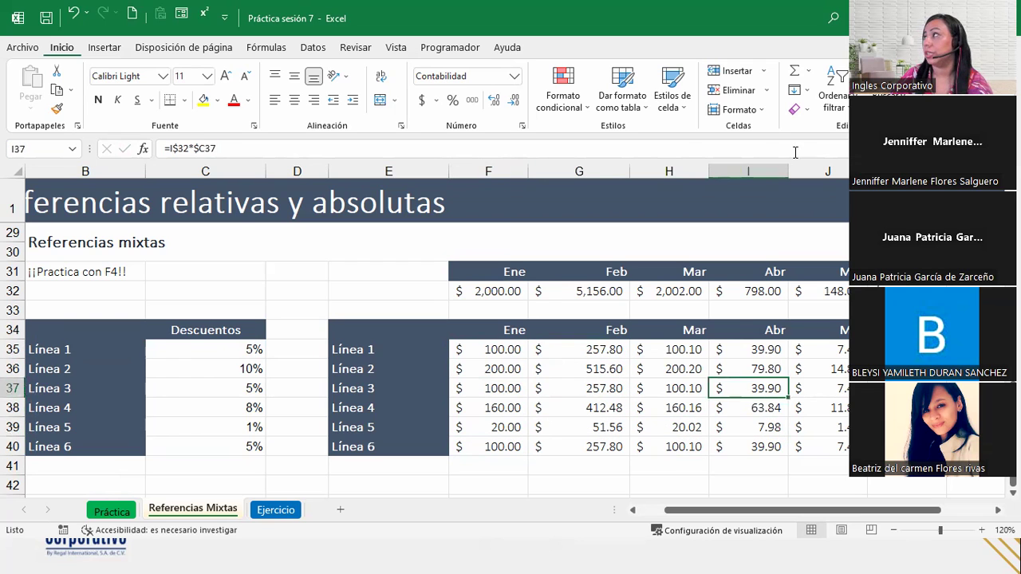
{"action": "left_click", "coordinate": [254, 51]}
{"action": "left_click", "coordinate": [735, 70]}
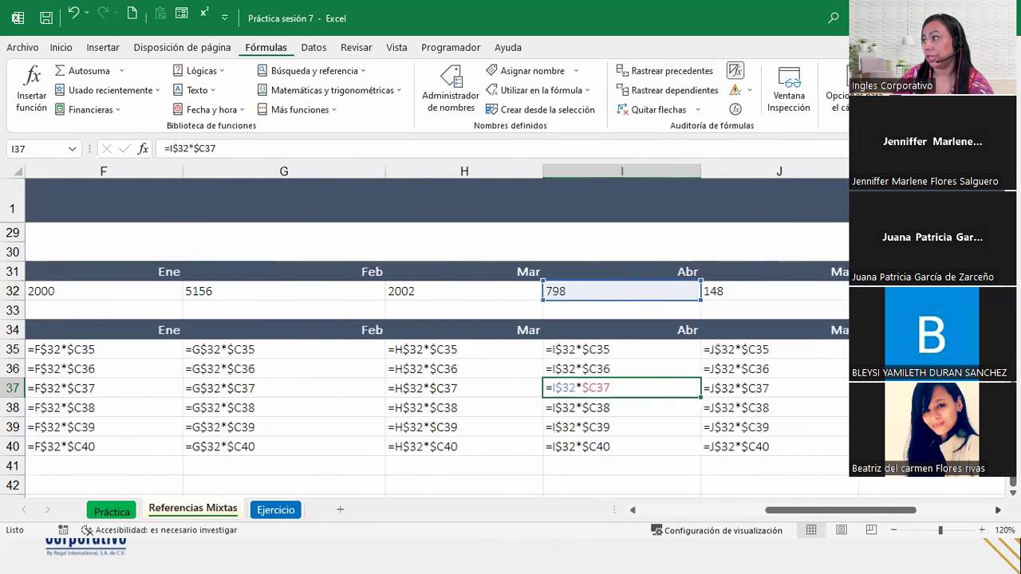
Step: Select F35 and turn Mostrar fórmulas off so the amounts display again
{"action": "left_click", "coordinate": [84, 349]}
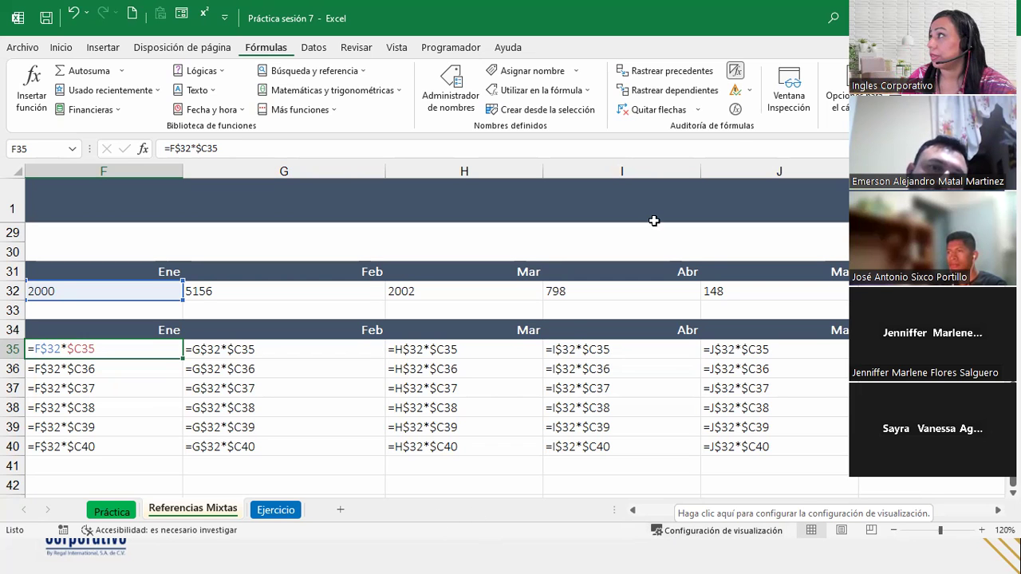
{"action": "left_click", "coordinate": [736, 70]}
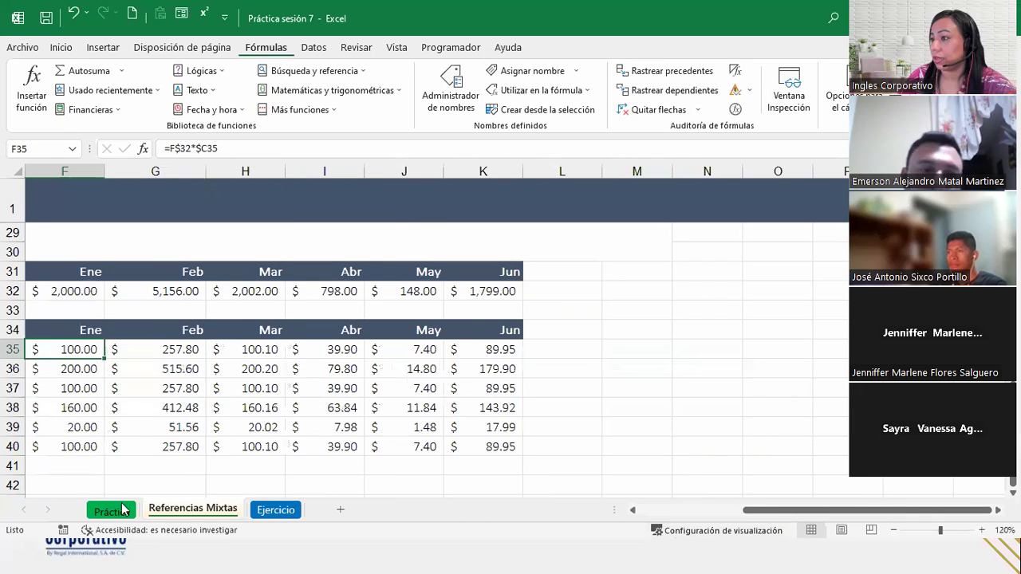
Step: On the Ejercicio sheet, review the =(B+C+D+E)*7 weekly-total formulas in F4, F5 and F6
{"action": "left_click", "coordinate": [271, 510]}
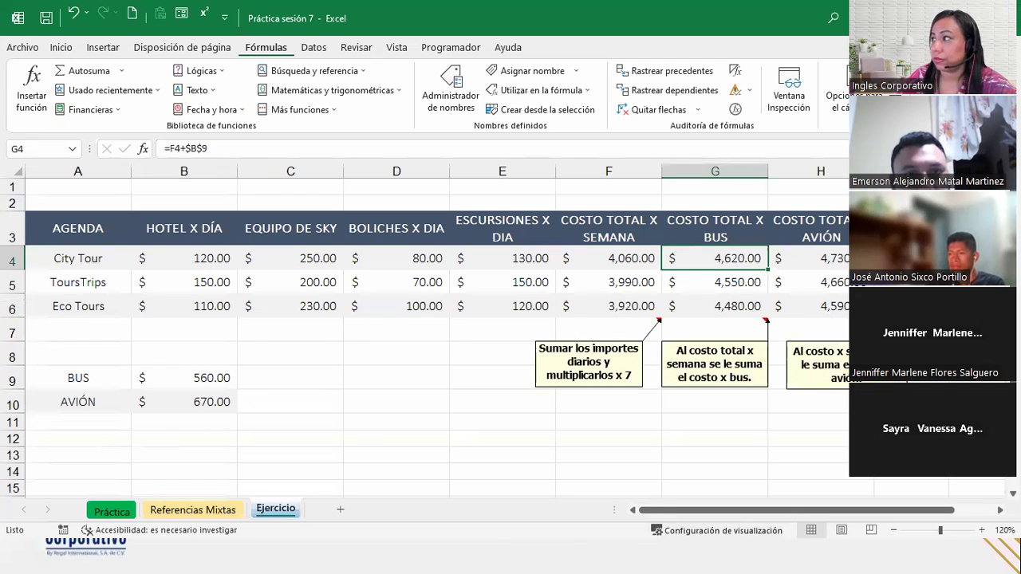
{"action": "double_click", "coordinate": [621, 266]}
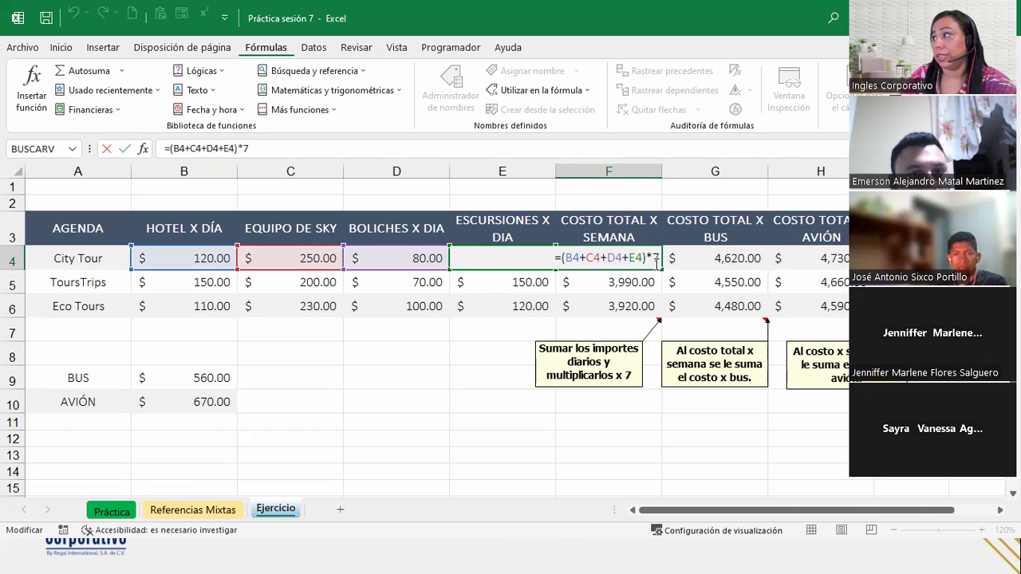
{"action": "double_click", "coordinate": [657, 258]}
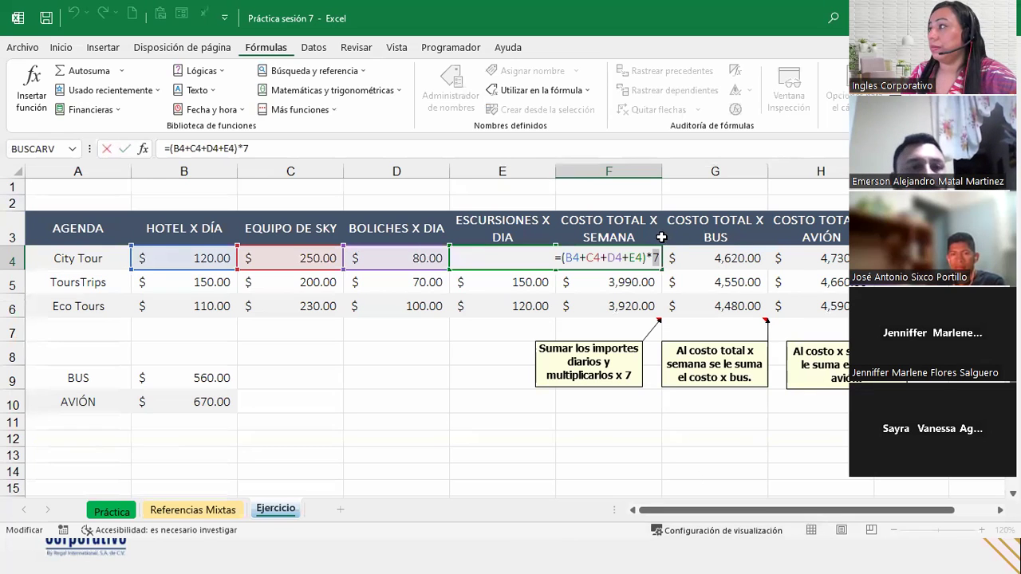
{"action": "key", "text": "Return"}
{"action": "double_click", "coordinate": [655, 281]}
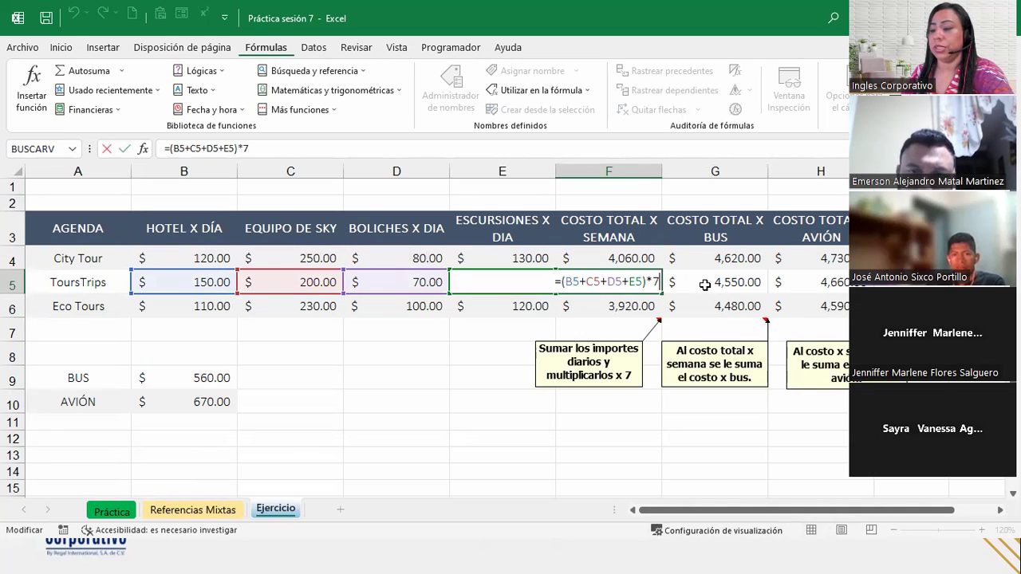
{"action": "key", "text": "Return"}
{"action": "double_click", "coordinate": [655, 304]}
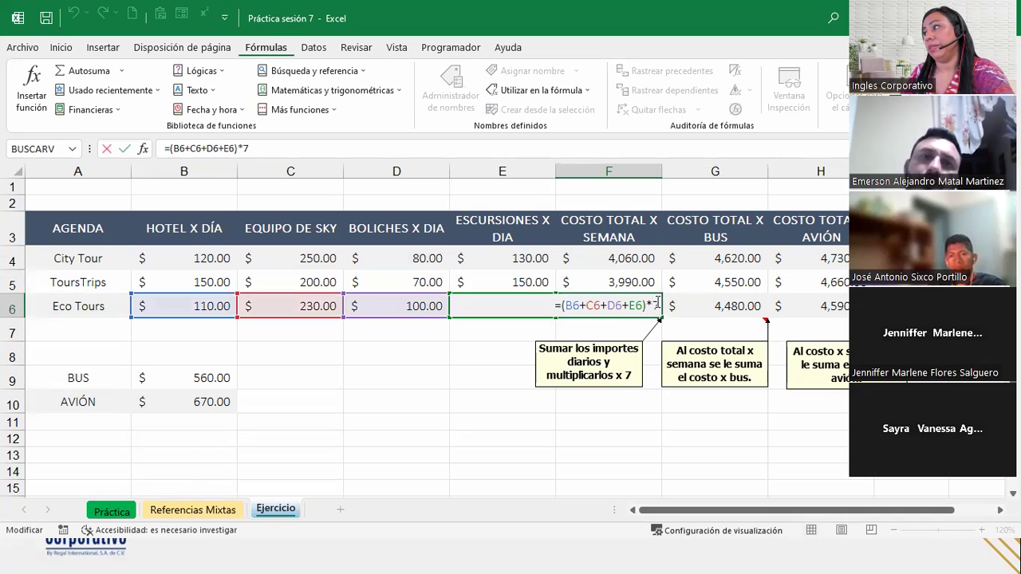
{"action": "key", "text": "Return"}
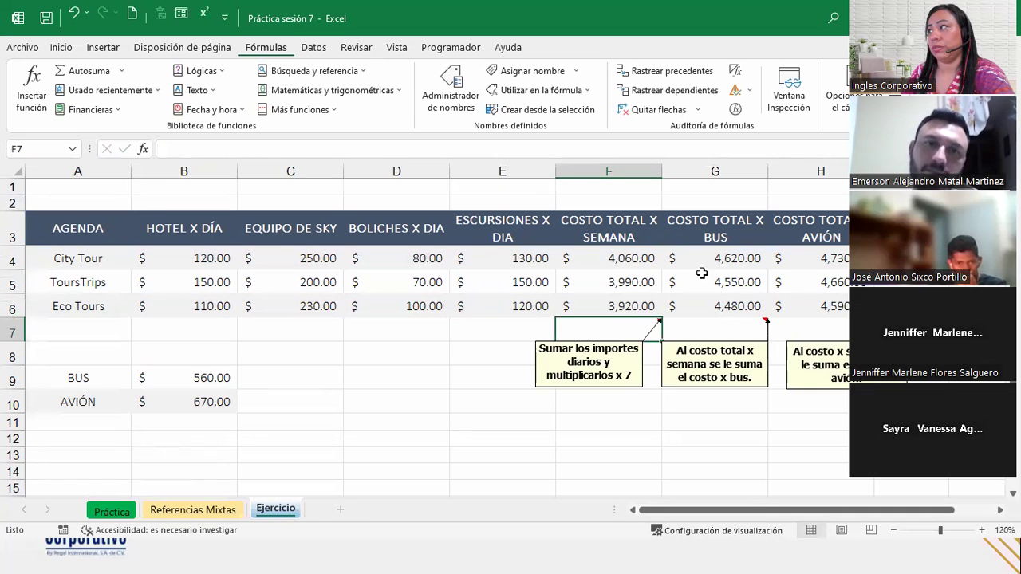
{"action": "left_click", "coordinate": [652, 257]}
{"action": "double_click", "coordinate": [654, 258]}
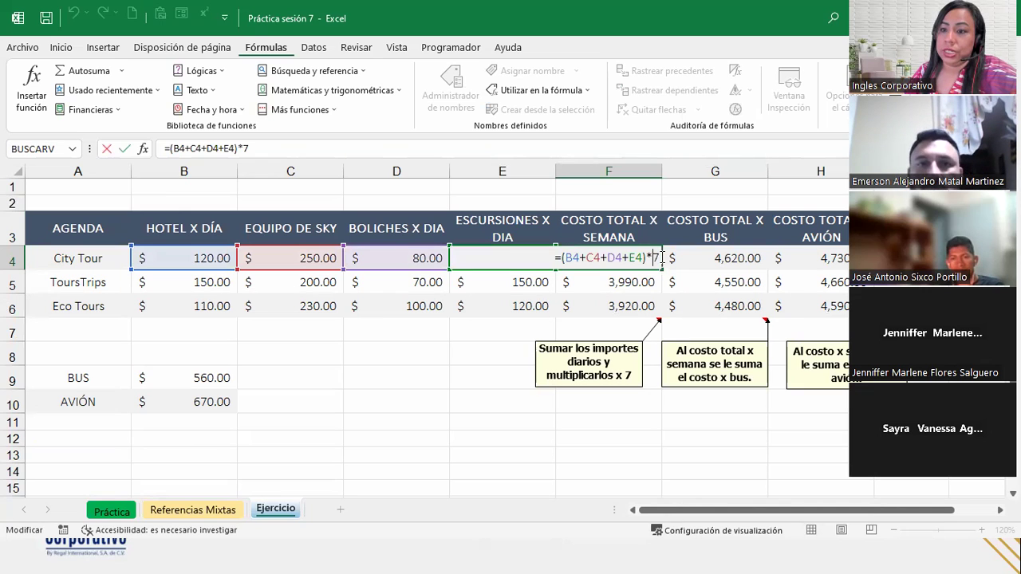
{"action": "left_click", "coordinate": [148, 359]}
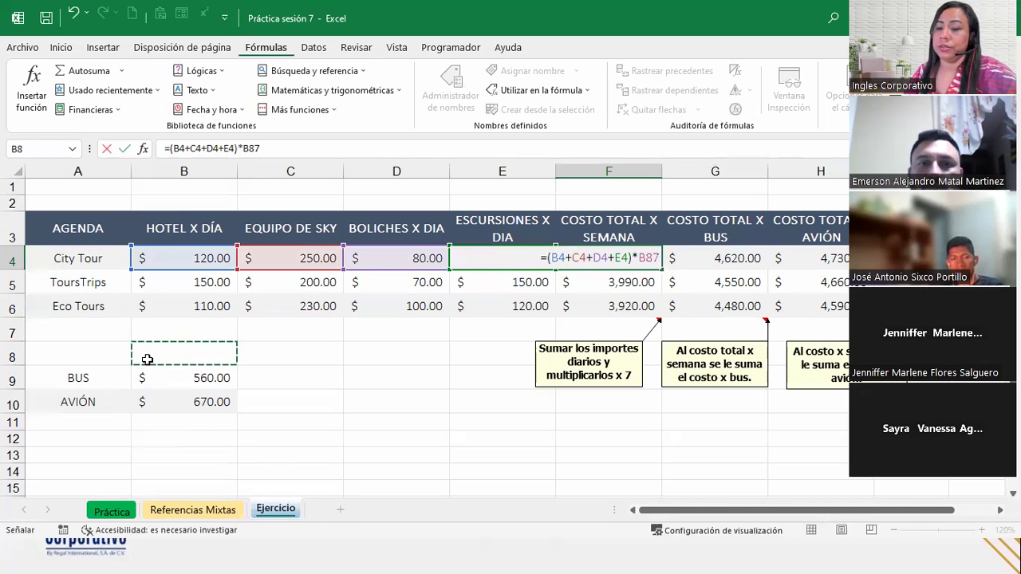
{"action": "key", "text": "BackSpace"}
{"action": "key", "text": "BackSpace"}
{"action": "key", "text": "ctrl+Return"}
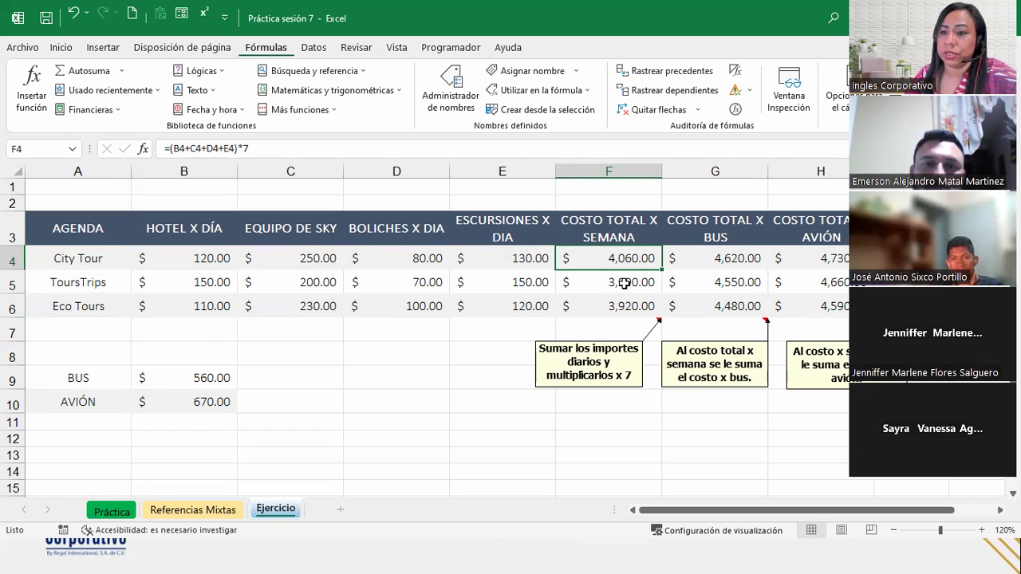
{"action": "left_click", "coordinate": [80, 356]}
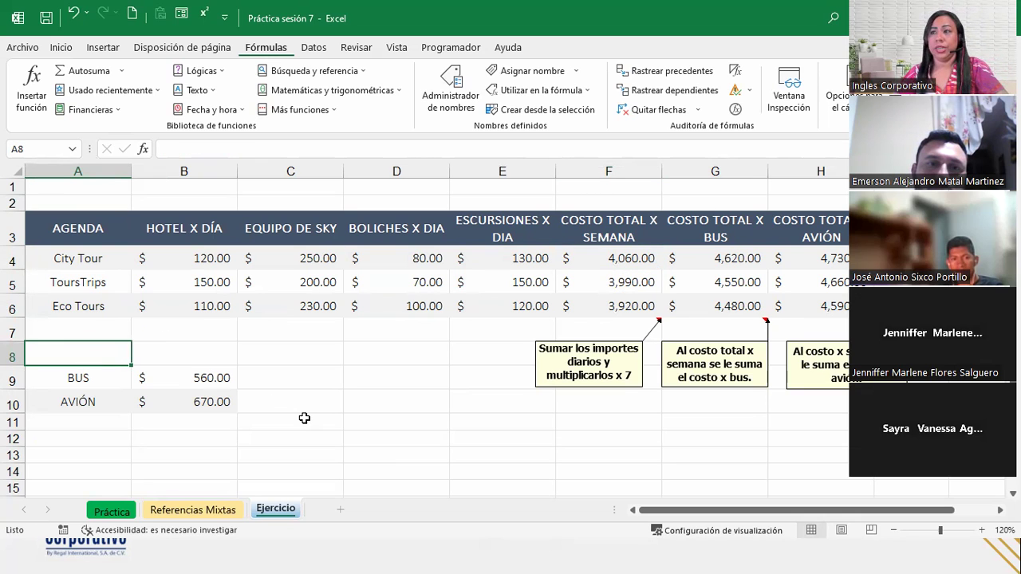
Step: Enter the label 'Días cotizados' in cell A11
{"action": "left_click", "coordinate": [118, 423]}
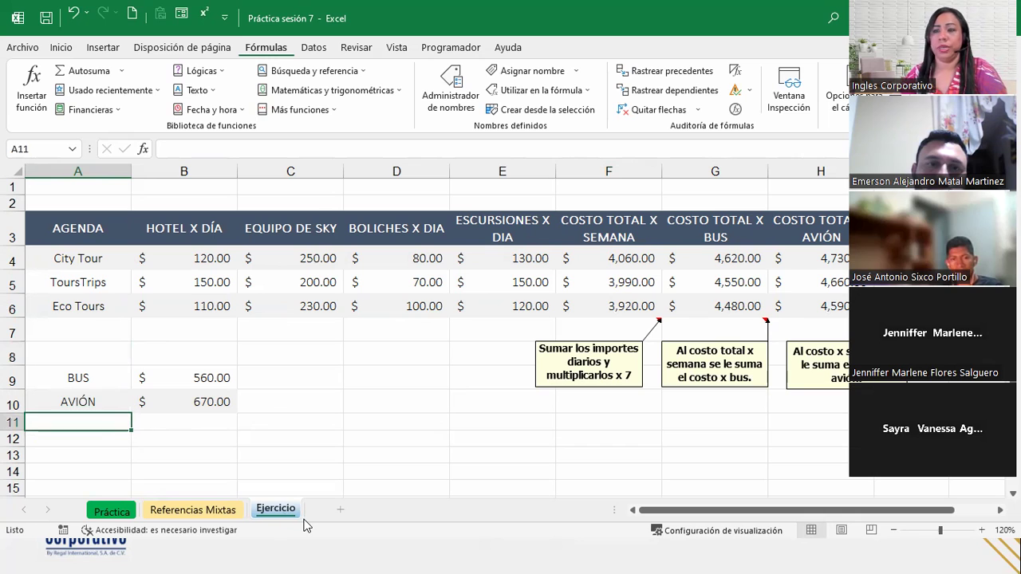
{"action": "type", "text": "Días cotizados"}
{"action": "key", "text": "Tab"}
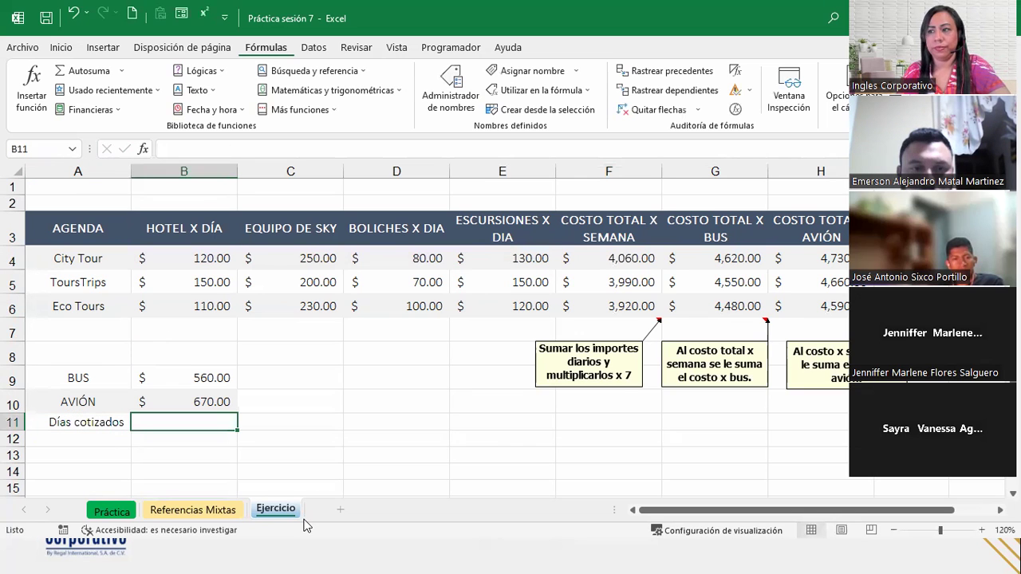
Step: Enter 7 in B11 and format it as a plain Número with no decimals
{"action": "type", "text": "7"}
{"action": "key", "text": "Return"}
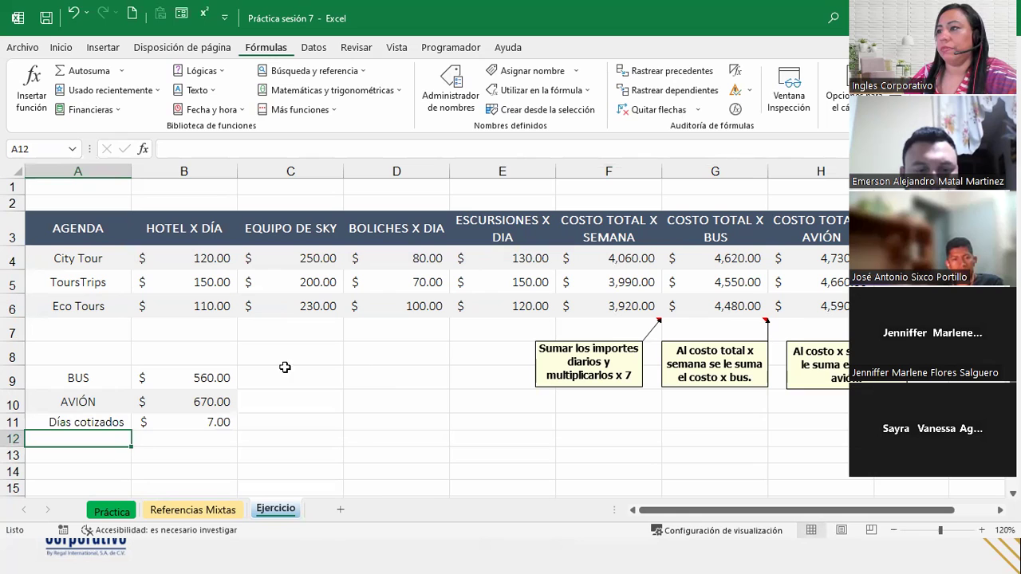
{"action": "left_click", "coordinate": [188, 425]}
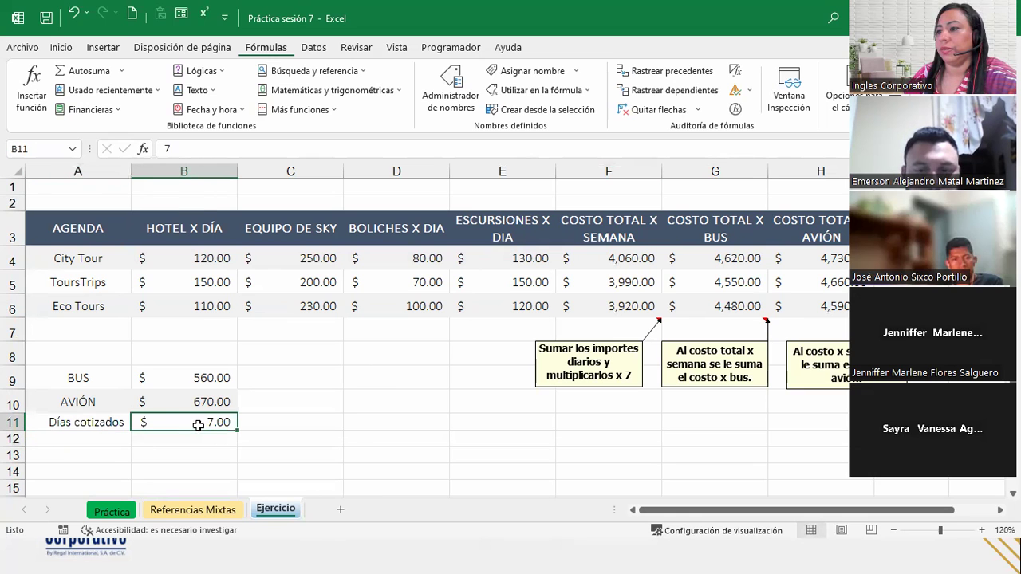
{"action": "left_click", "coordinate": [62, 48]}
{"action": "left_click", "coordinate": [515, 76]}
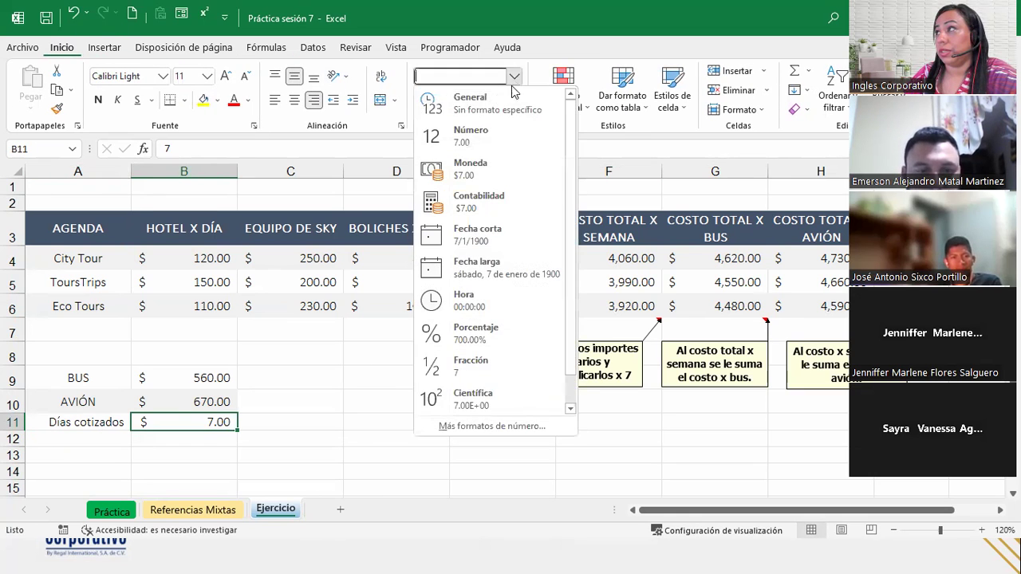
{"action": "left_click", "coordinate": [478, 141]}
{"action": "double_click", "coordinate": [515, 99]}
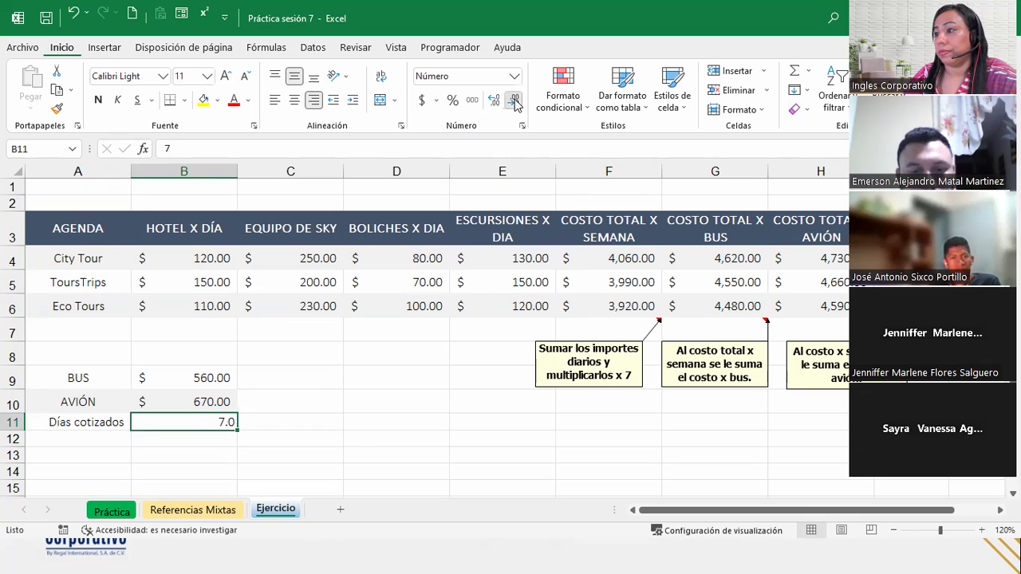
{"action": "left_click", "coordinate": [591, 263]}
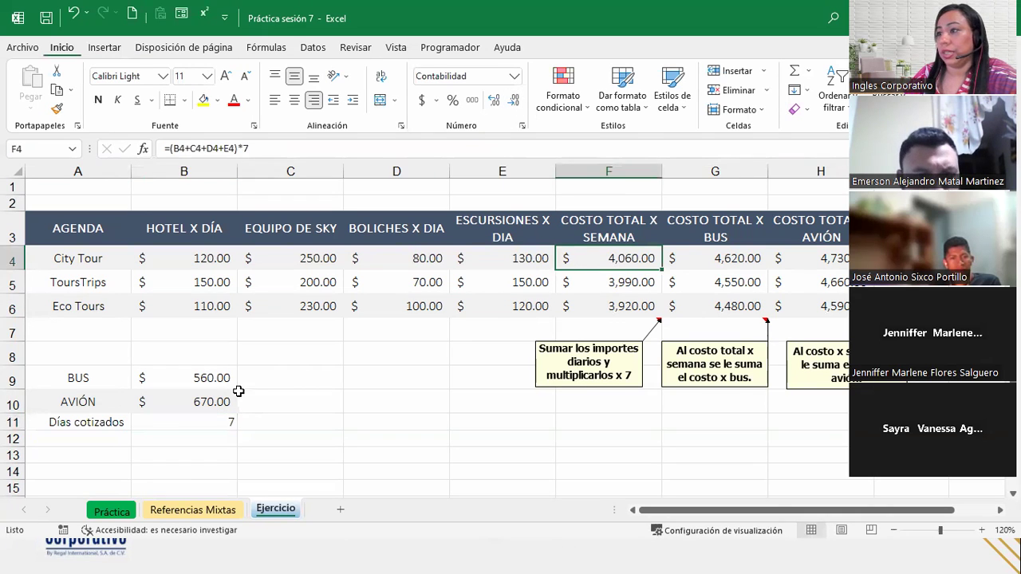
{"action": "left_click", "coordinate": [168, 420]}
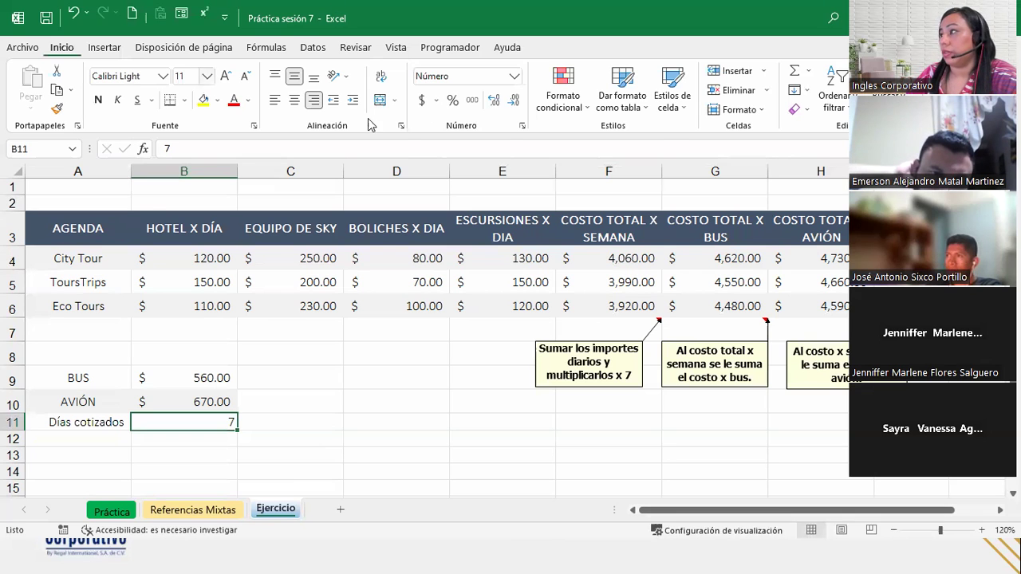
Step: Replace the hard-coded 7 in F4's formula with the absolute reference $B$11
{"action": "double_click", "coordinate": [622, 258]}
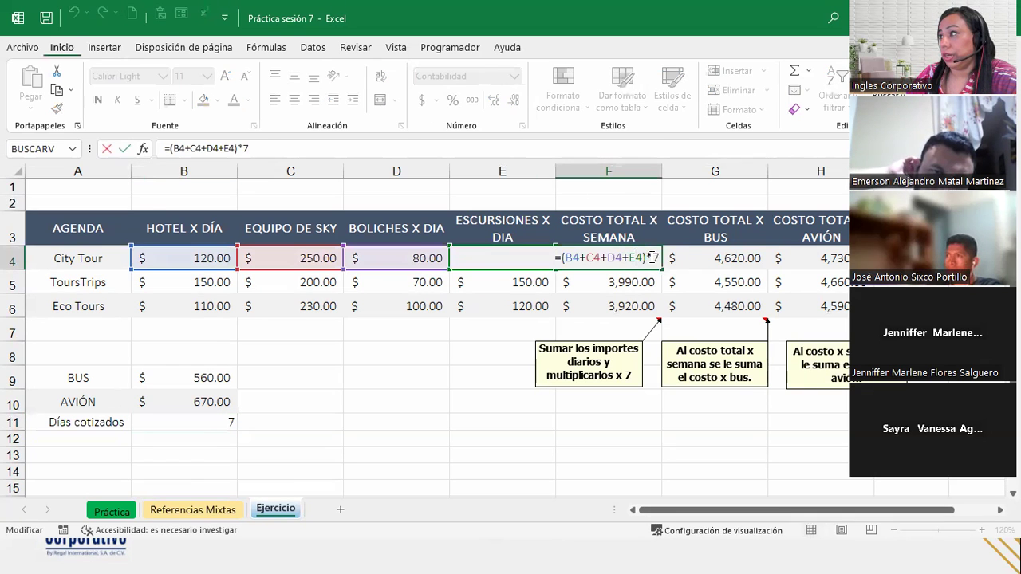
{"action": "left_click_drag", "start_coordinate": [653, 258], "coordinate": [667, 257]}
{"action": "key", "text": "BackSpace"}
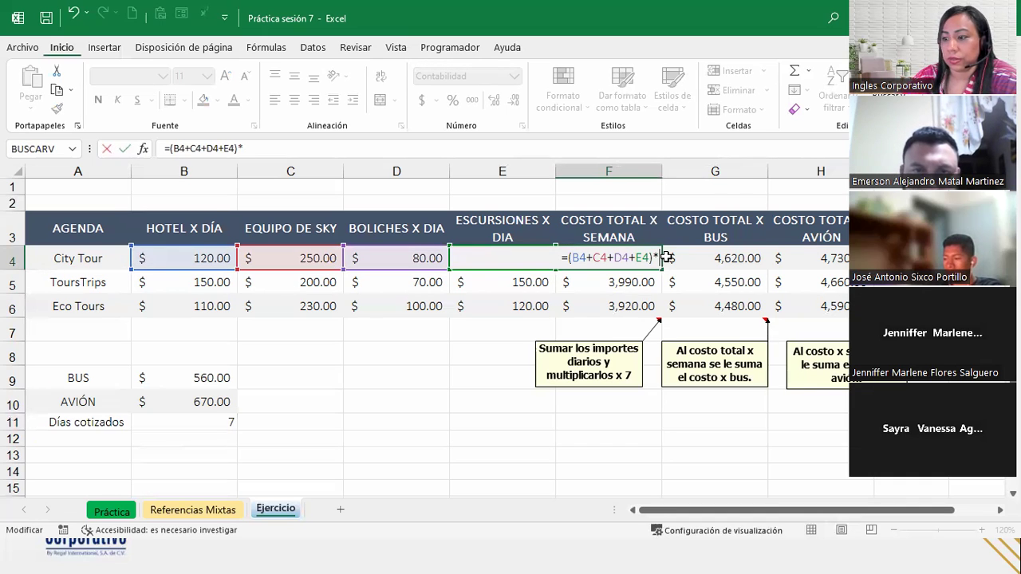
{"action": "left_click", "coordinate": [229, 419]}
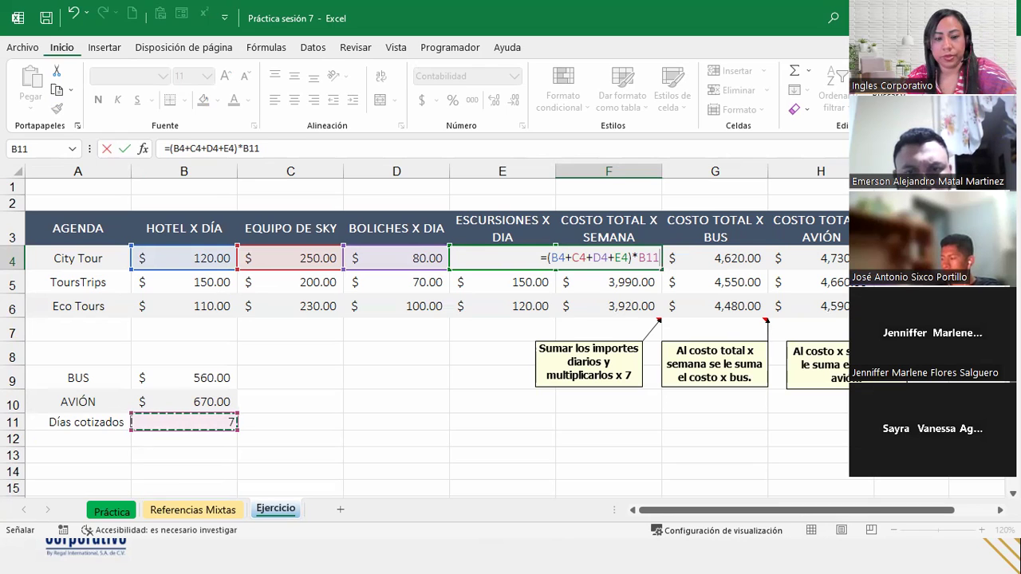
{"action": "key", "text": "F4"}
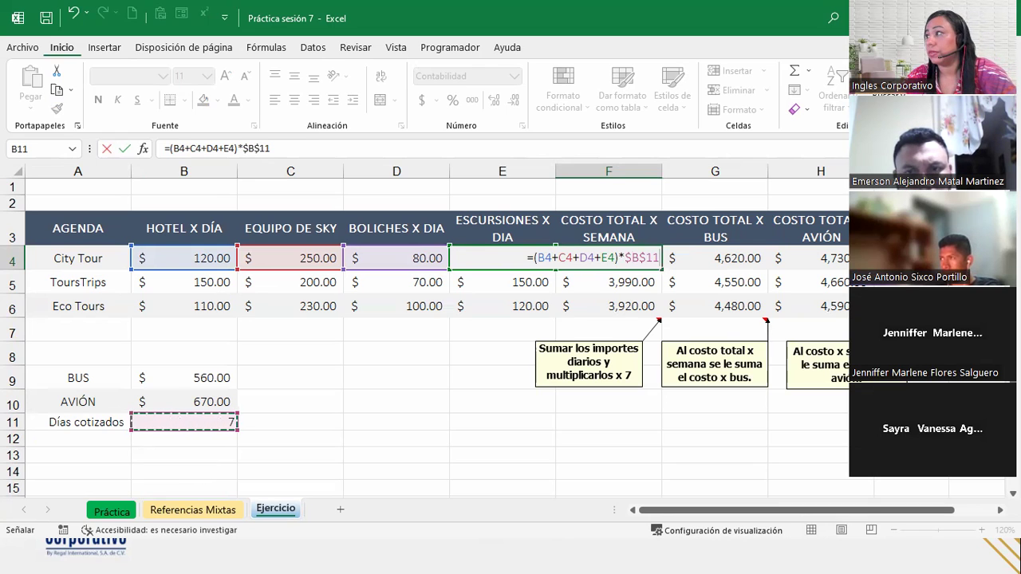
{"action": "key", "text": "Return"}
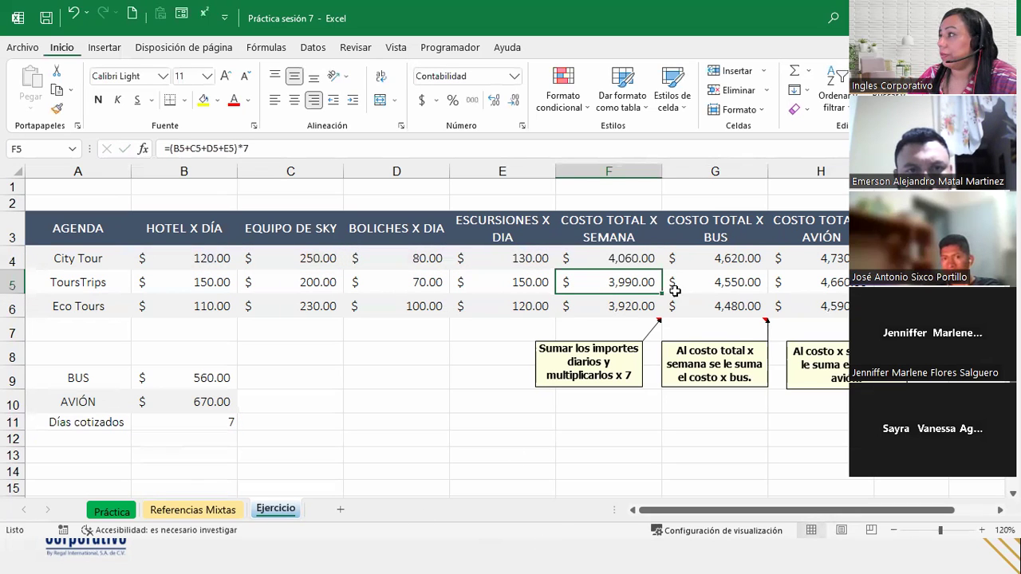
Step: Fill the F4 formula down to F5 and F6
{"action": "left_click", "coordinate": [646, 268]}
{"action": "left_click_drag", "start_coordinate": [663, 266], "coordinate": [651, 307]}
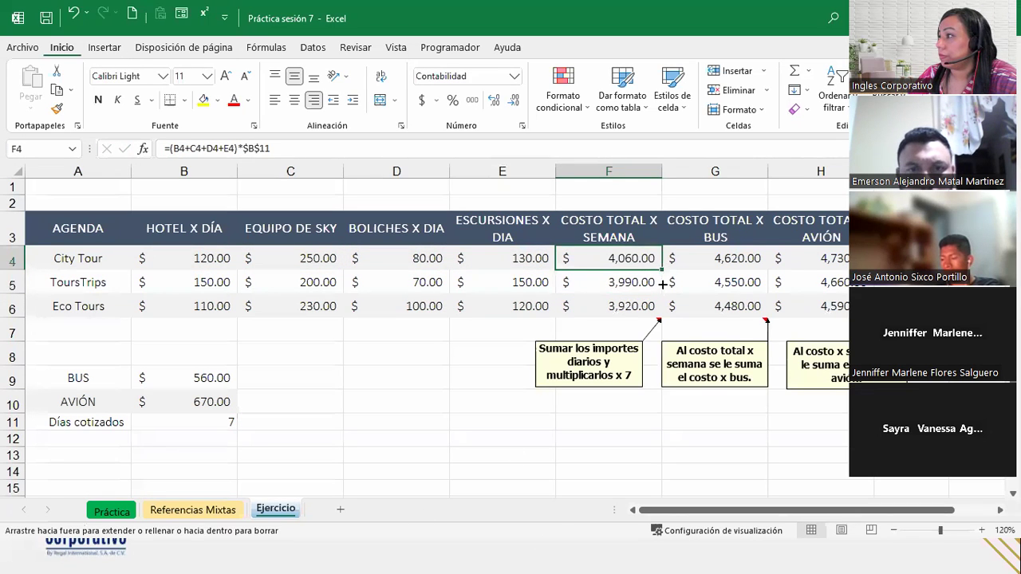
{"action": "left_click", "coordinate": [670, 326]}
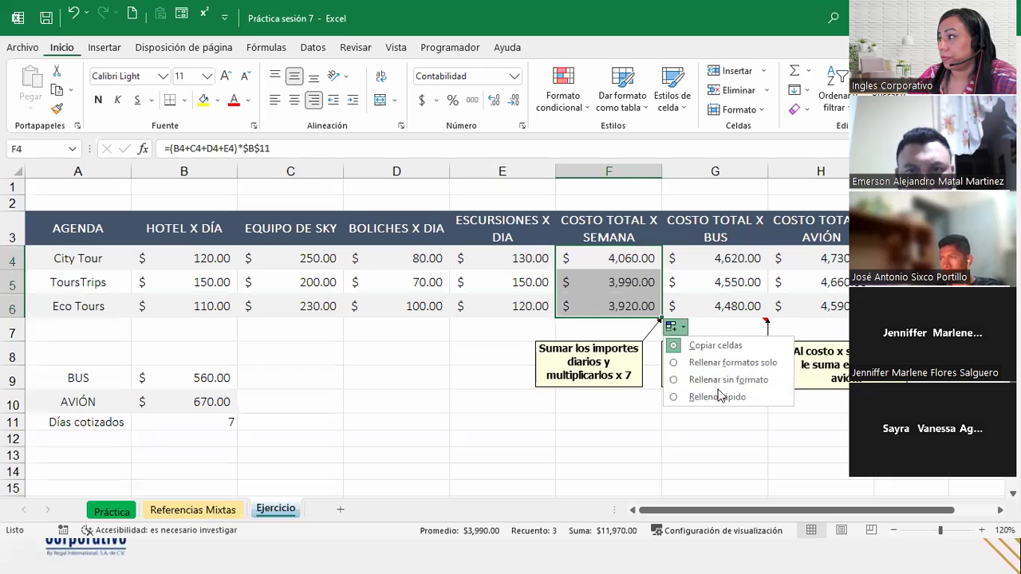
{"action": "left_click", "coordinate": [718, 380]}
Step: Verify F4, F5 and F6 all multiply by $B$11, then select B11
{"action": "left_click", "coordinate": [643, 271]}
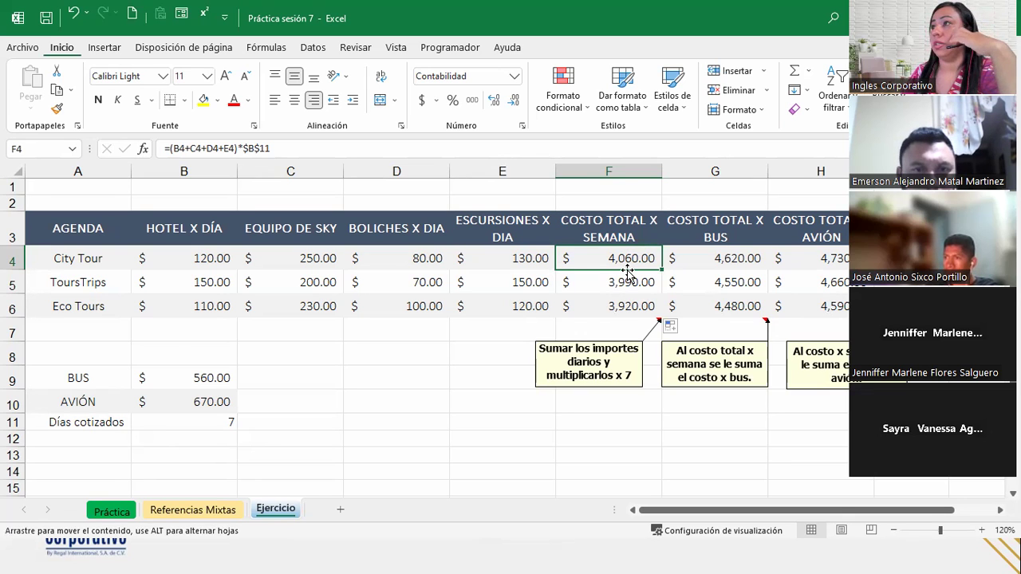
{"action": "left_click", "coordinate": [628, 284]}
{"action": "left_click", "coordinate": [627, 306]}
{"action": "left_click", "coordinate": [612, 283]}
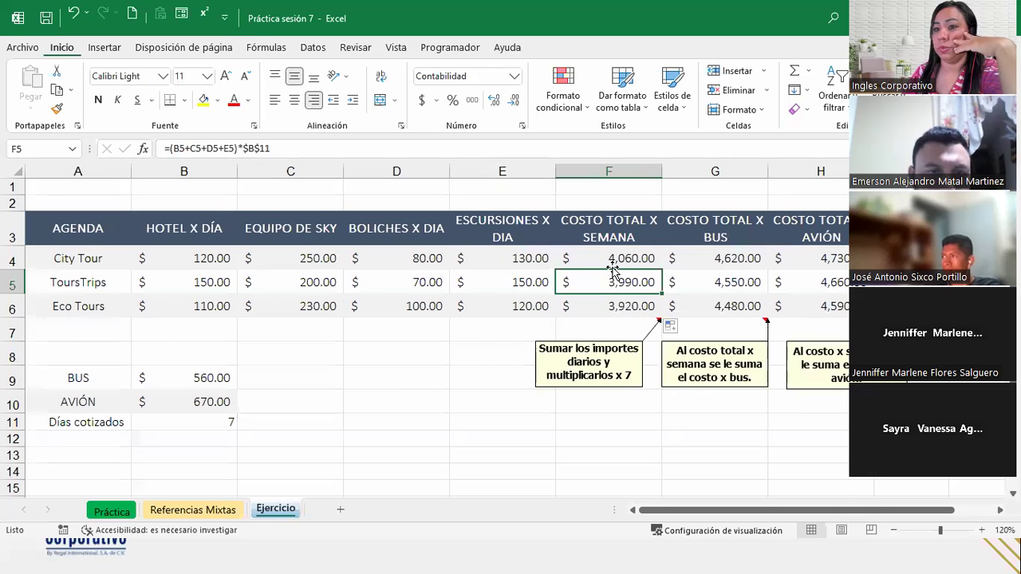
{"action": "left_click", "coordinate": [615, 301]}
{"action": "left_click", "coordinate": [616, 281]}
{"action": "left_click", "coordinate": [600, 261]}
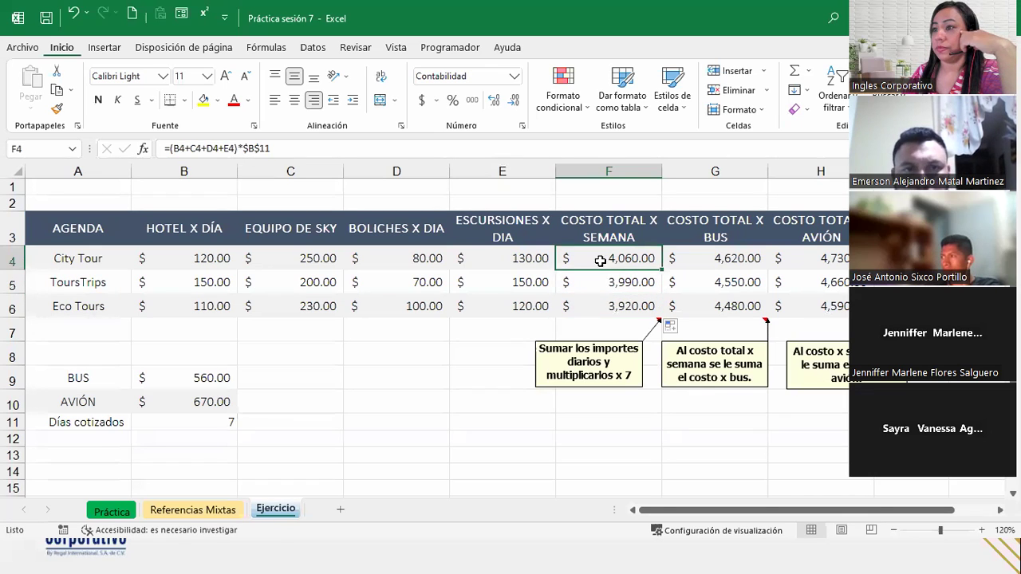
{"action": "left_click", "coordinate": [190, 408]}
{"action": "left_click", "coordinate": [212, 418]}
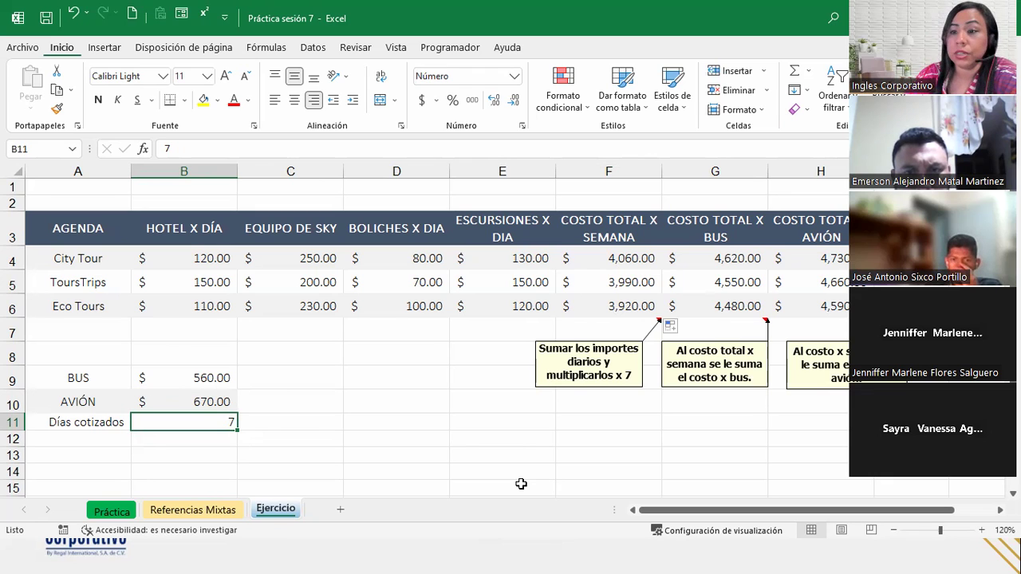
Step: Change Días cotizados to 5 and review the recalculated totals in F4:H6
{"action": "type", "text": "5"}
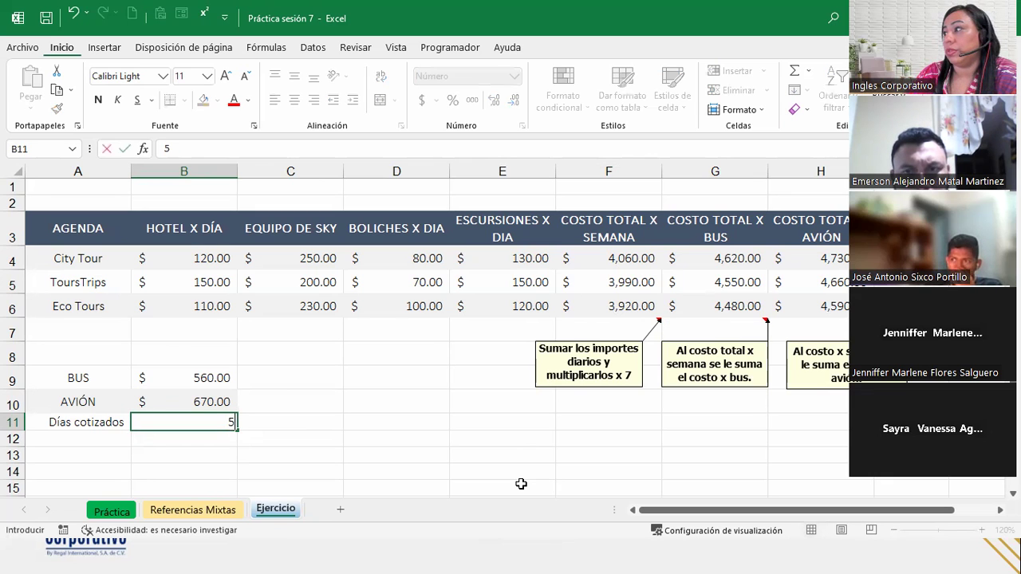
{"action": "key", "text": "Return"}
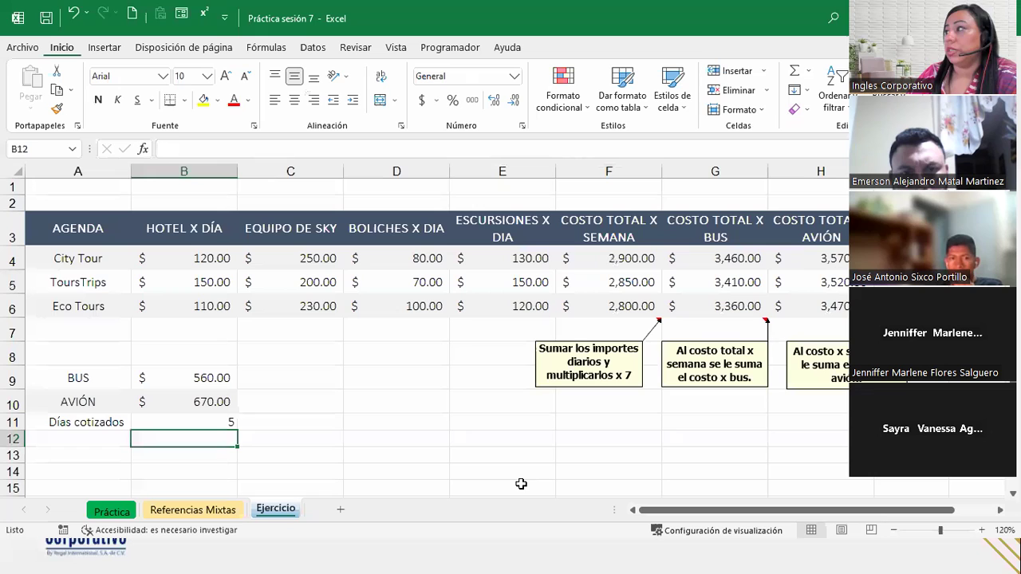
{"action": "left_click_drag", "start_coordinate": [608, 263], "coordinate": [608, 312]}
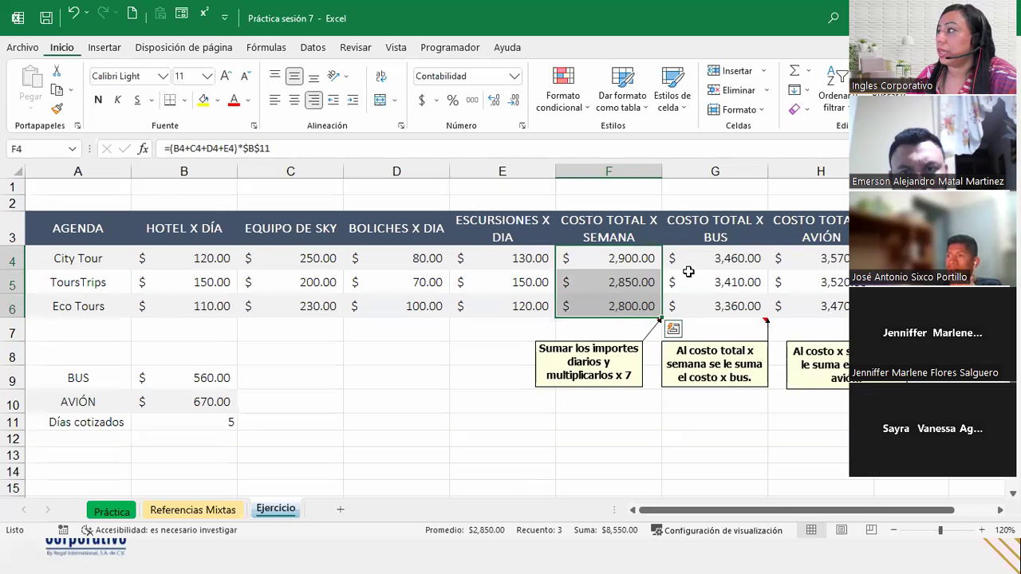
{"action": "left_click_drag", "start_coordinate": [686, 260], "coordinate": [808, 313]}
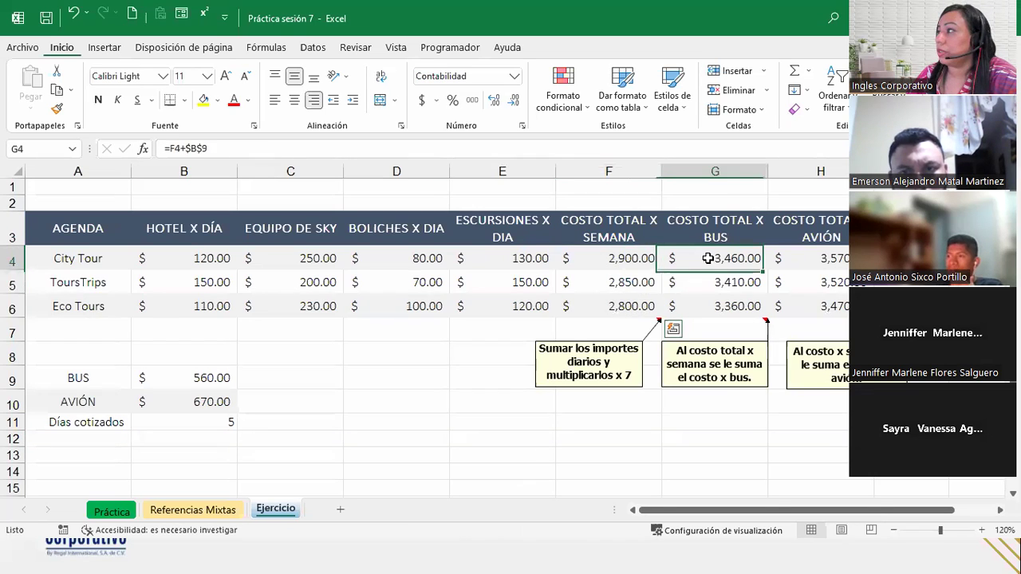
{"action": "left_click", "coordinate": [627, 253]}
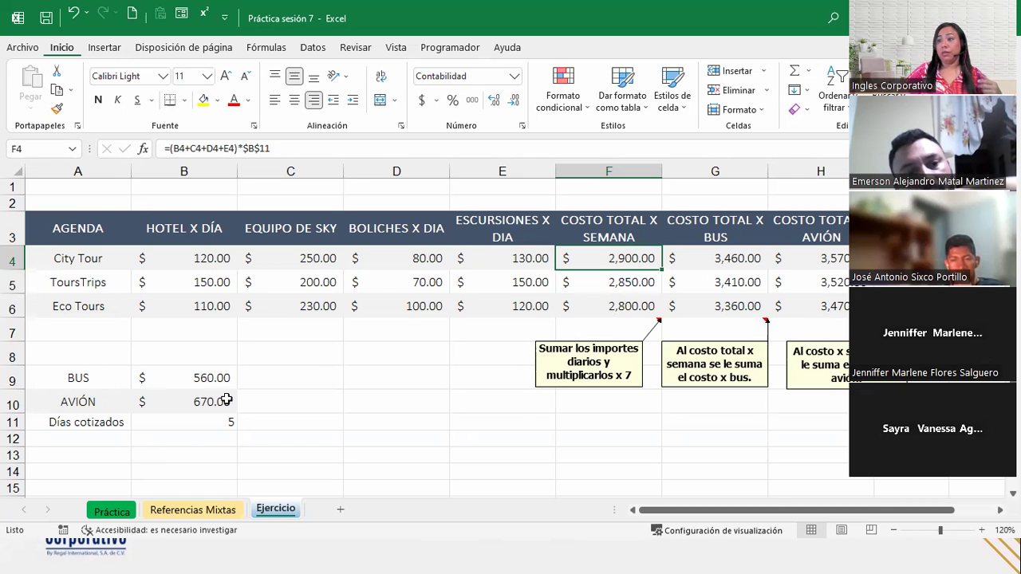
Step: Set B11 to 6 days, giving weekly totals 3,480.00, 3,420.00 and 3,360.00
{"action": "left_click", "coordinate": [200, 423]}
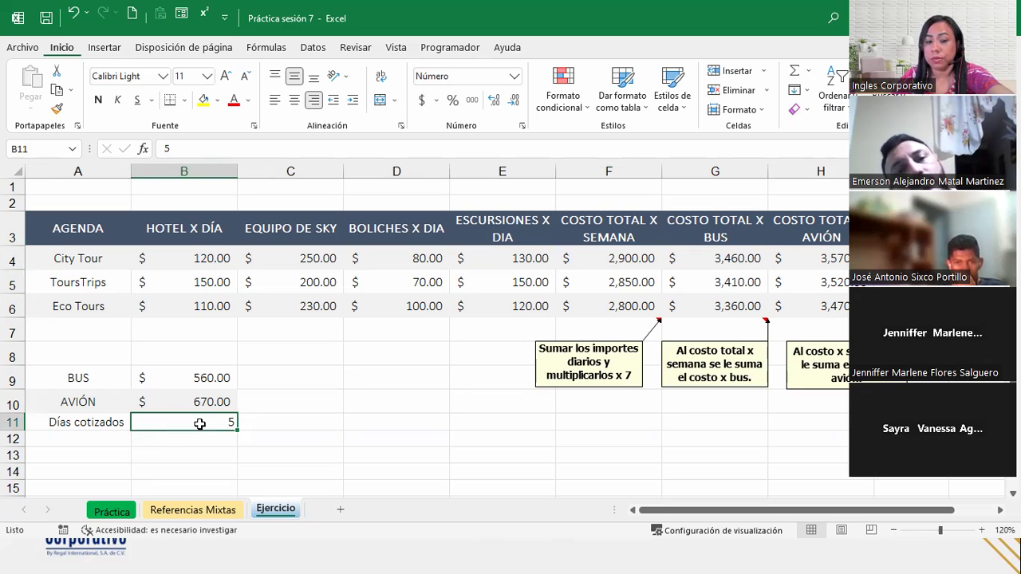
{"action": "type", "text": "6"}
{"action": "key", "text": "Return"}
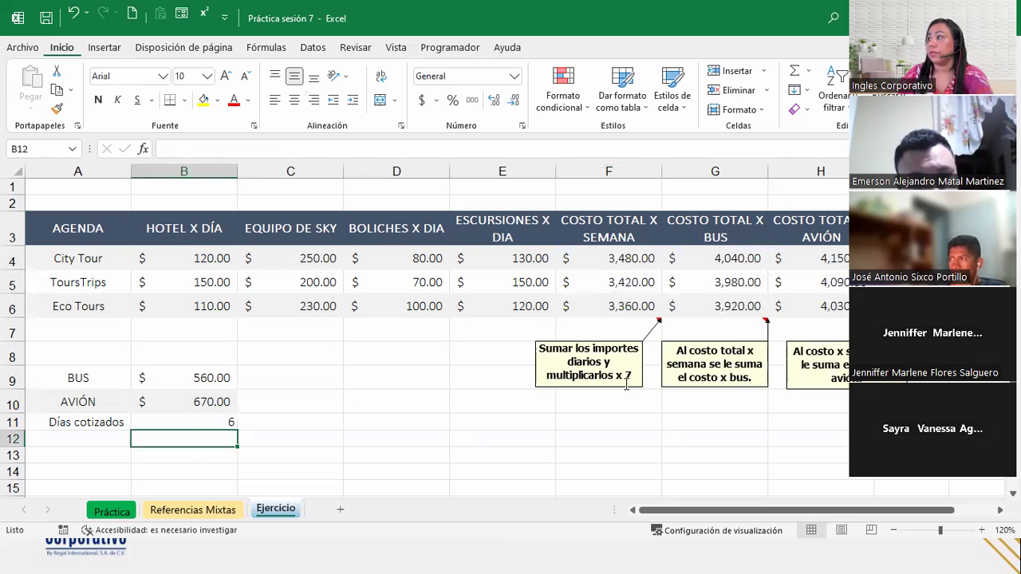